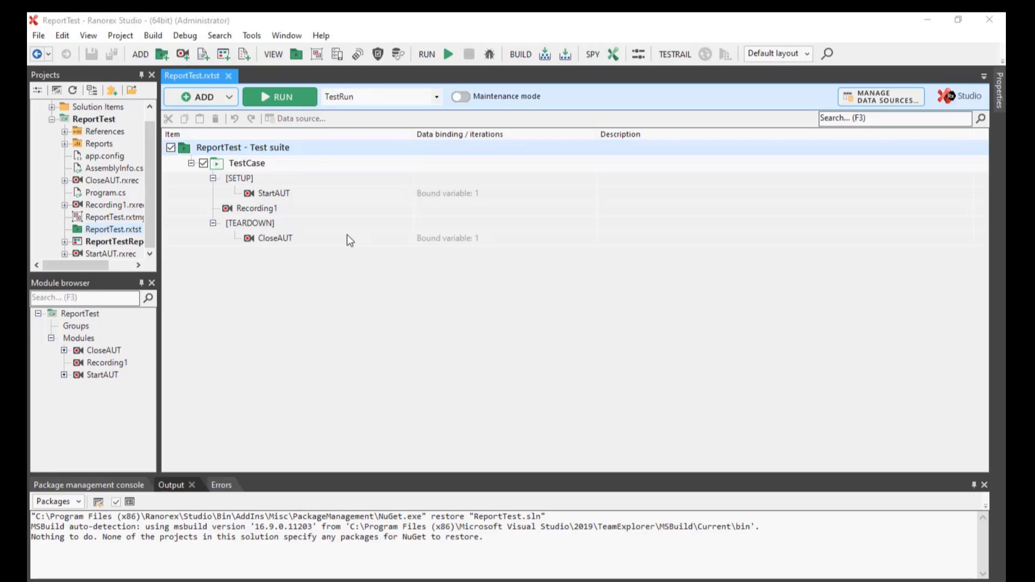
Run the ReportTest test suite and review its report with the details of every module expanded.
left_click(287, 99)
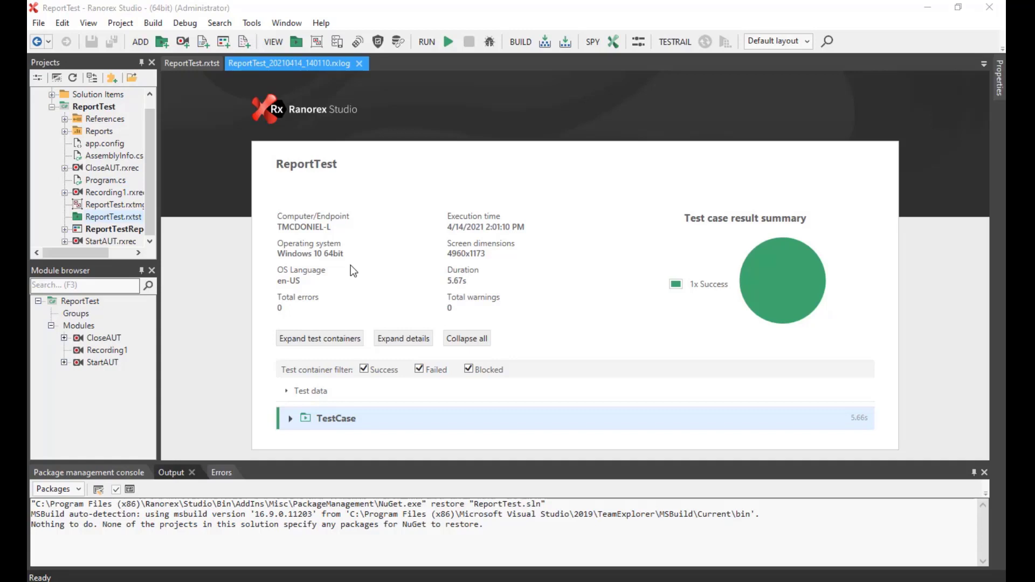
left_click(403, 339)
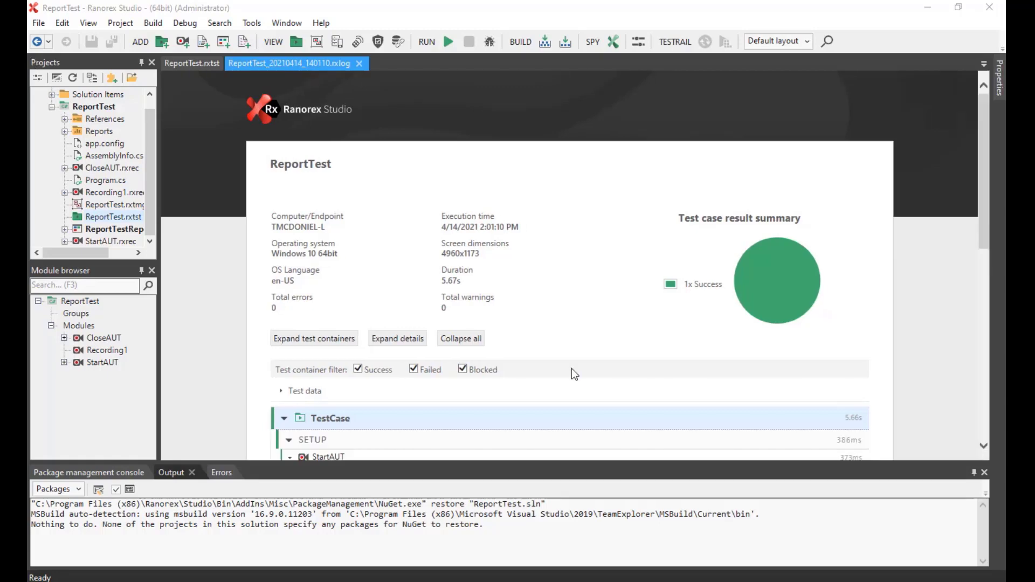
left_click(397, 338)
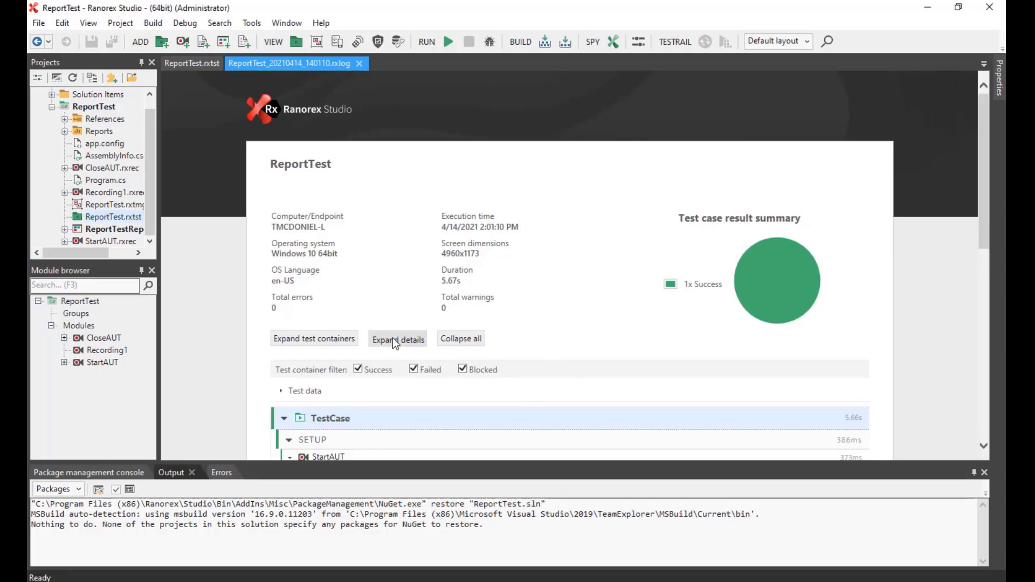
scroll(545, 402, "down", 1)
scroll(546, 404, "down", 3)
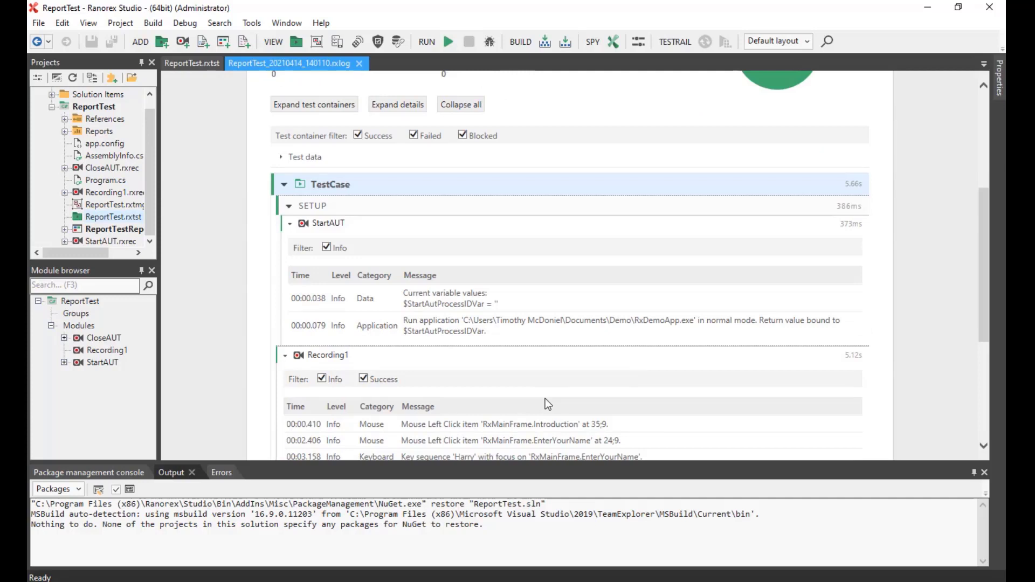
scroll(546, 404, "down", 1)
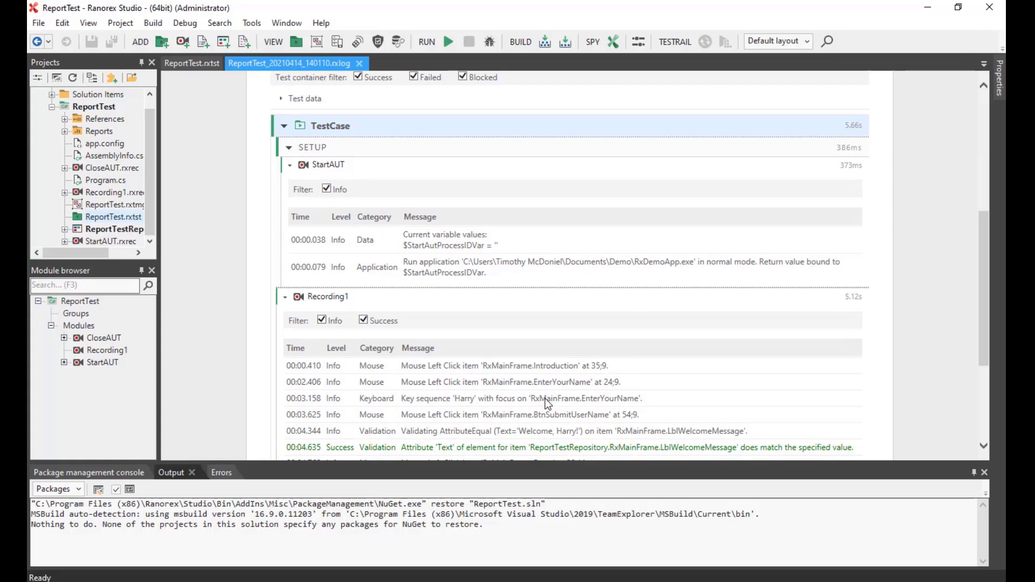
scroll(545, 398, "down", 3)
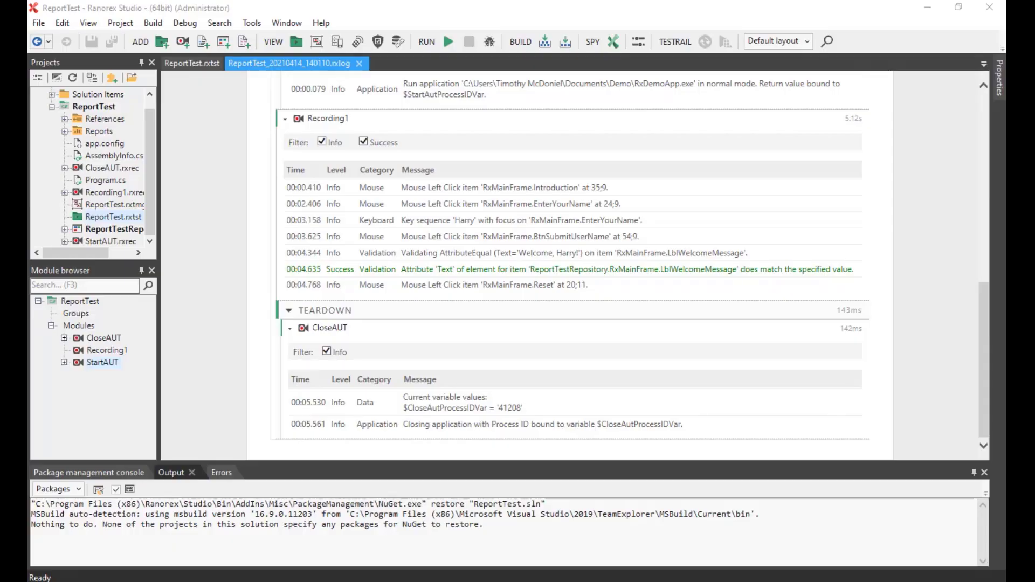
Return to the ReportTest test suite and look at the report level setting of TestCase.
left_click(185, 62)
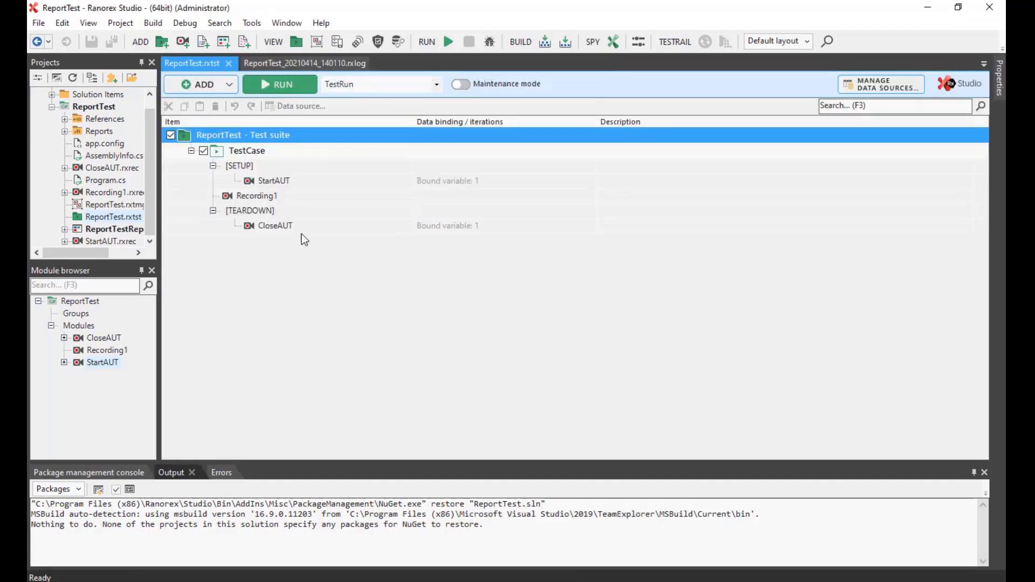
right_click(255, 151)
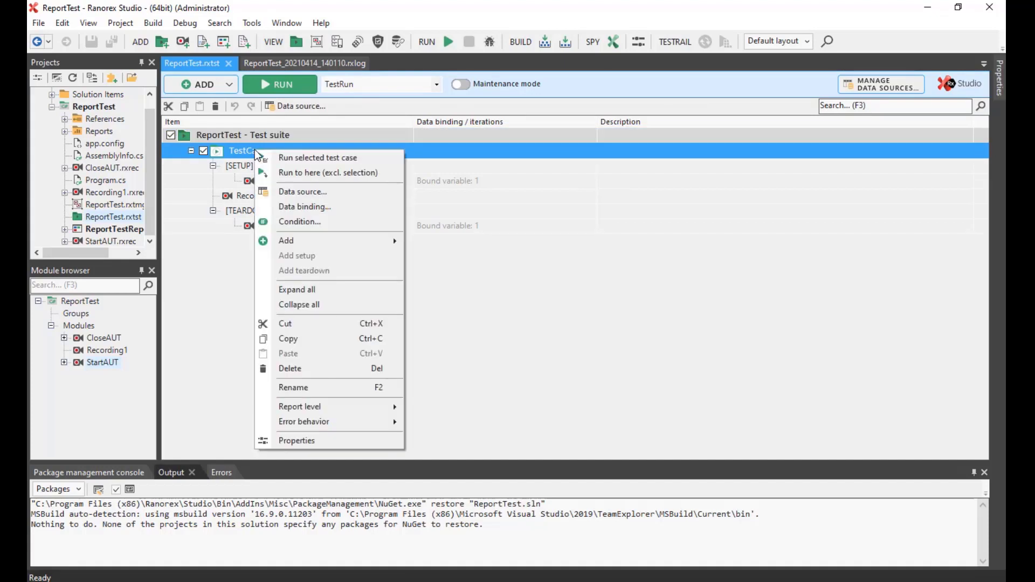
mouse_move(298, 409)
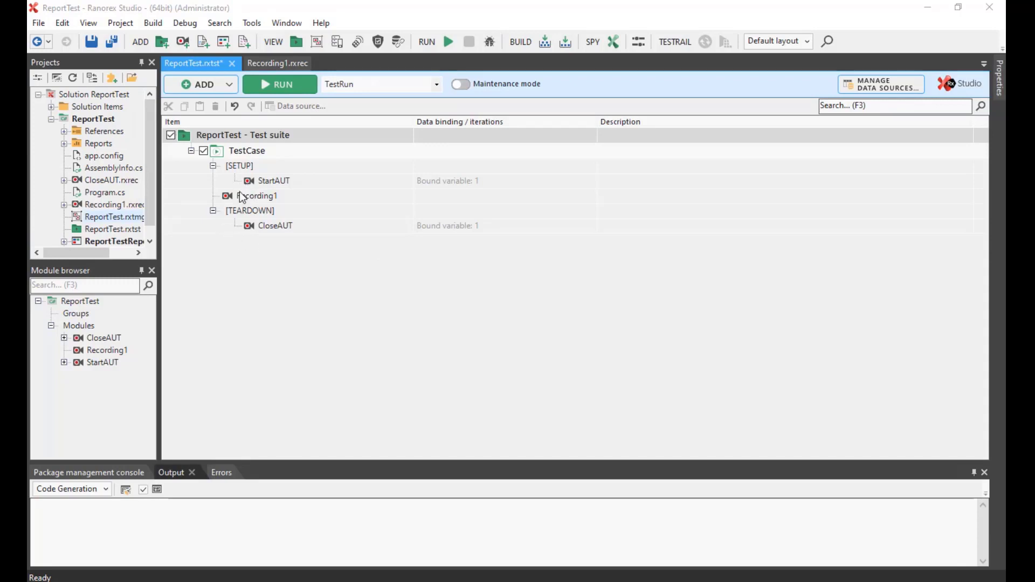
Duplicate TestCase within the ReportTest test suite and expand the copy.
right_click(226, 152)
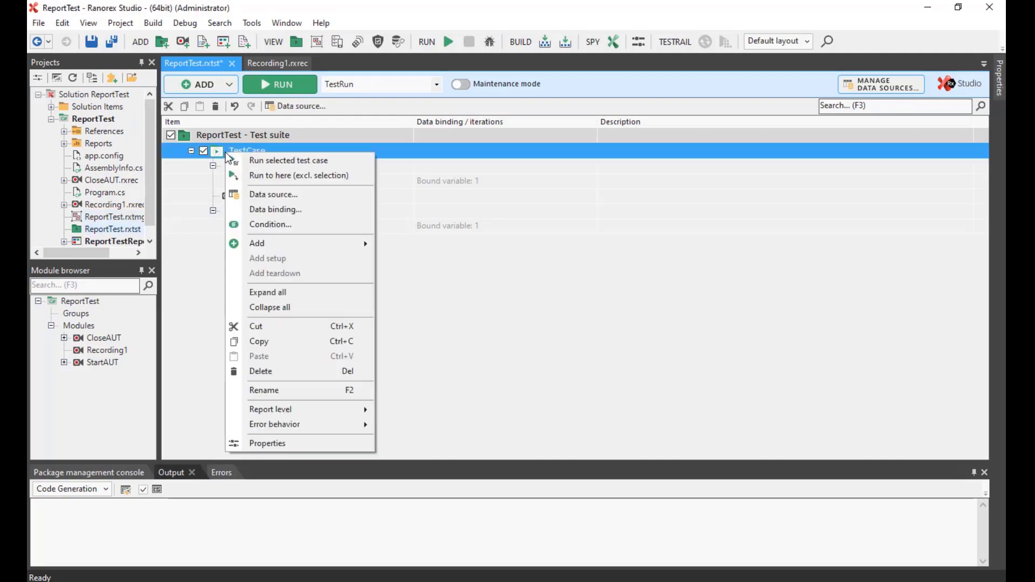
left_click(252, 339)
right_click(234, 135)
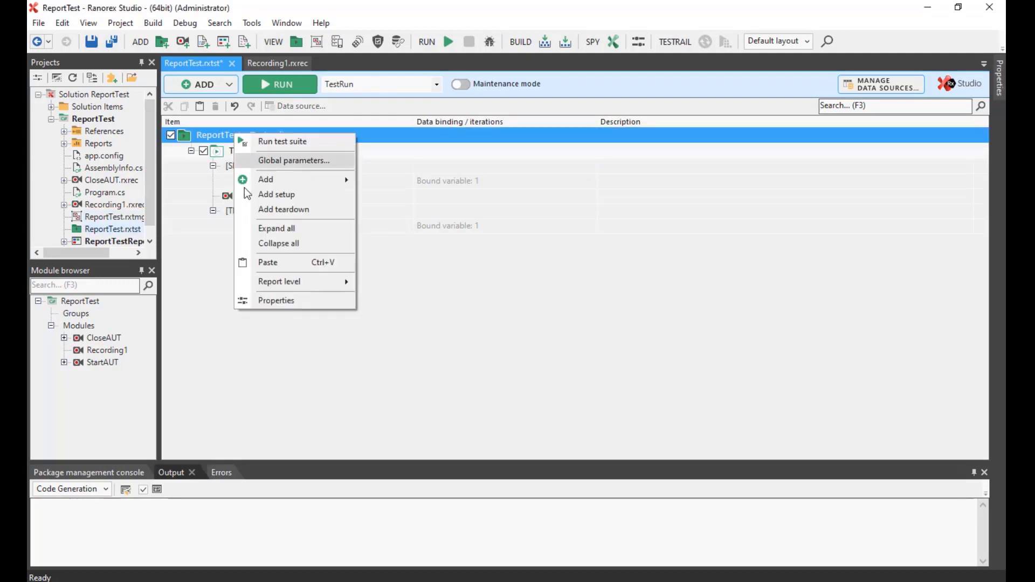
left_click(260, 259)
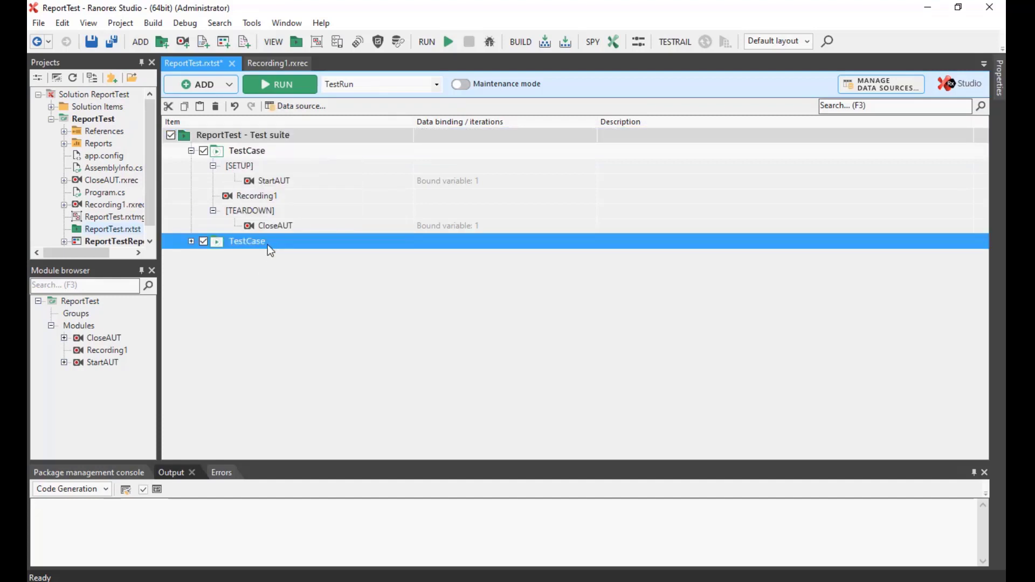
left_click(191, 242)
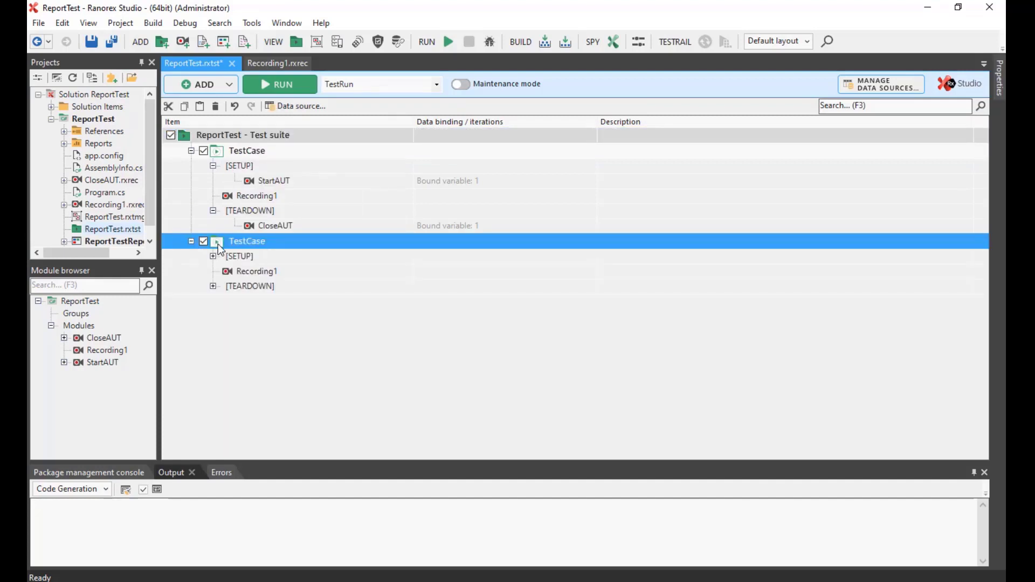
Set the report level of the second TestCase to Success.
right_click(245, 244)
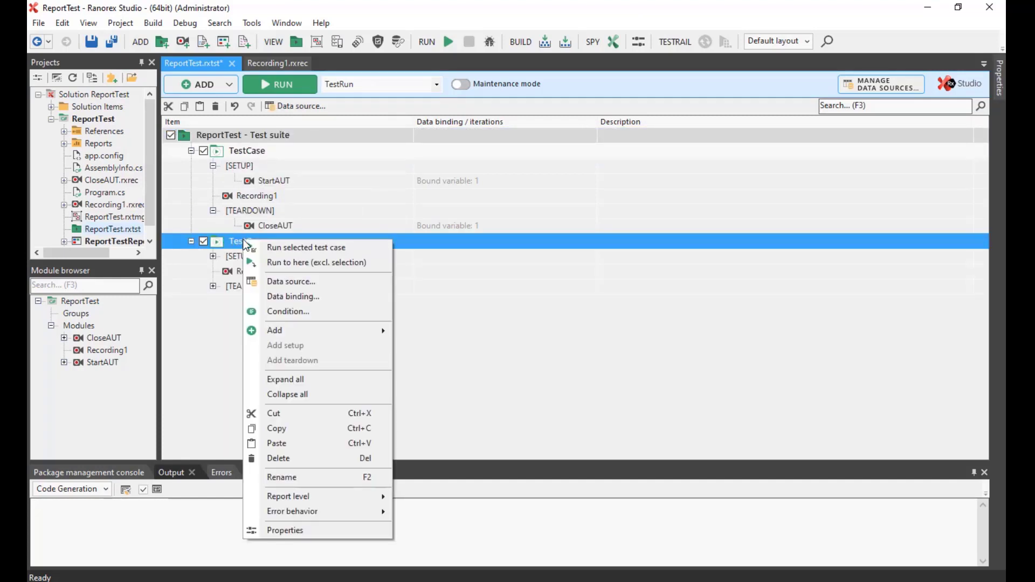
mouse_move(305, 499)
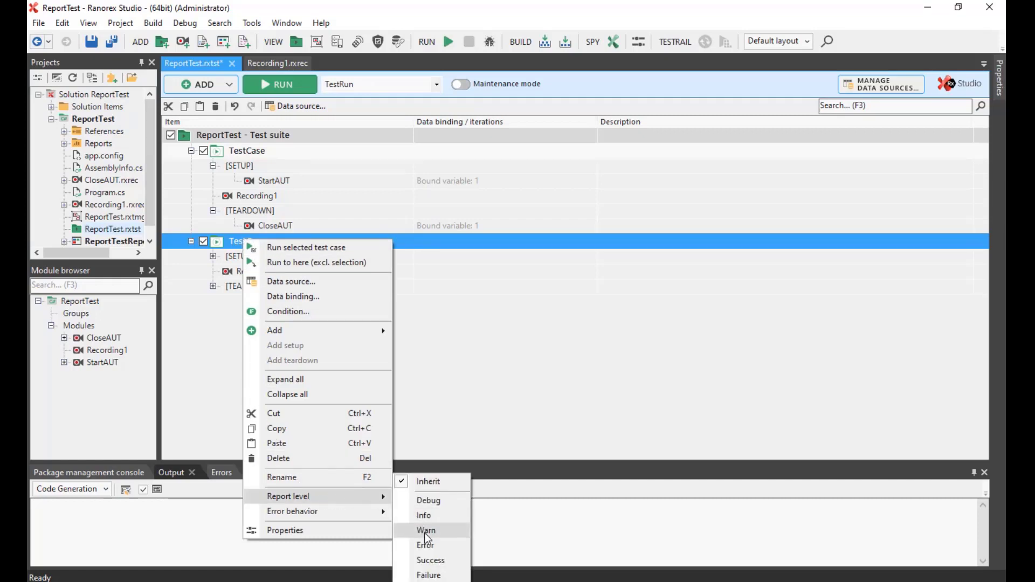
left_click(426, 563)
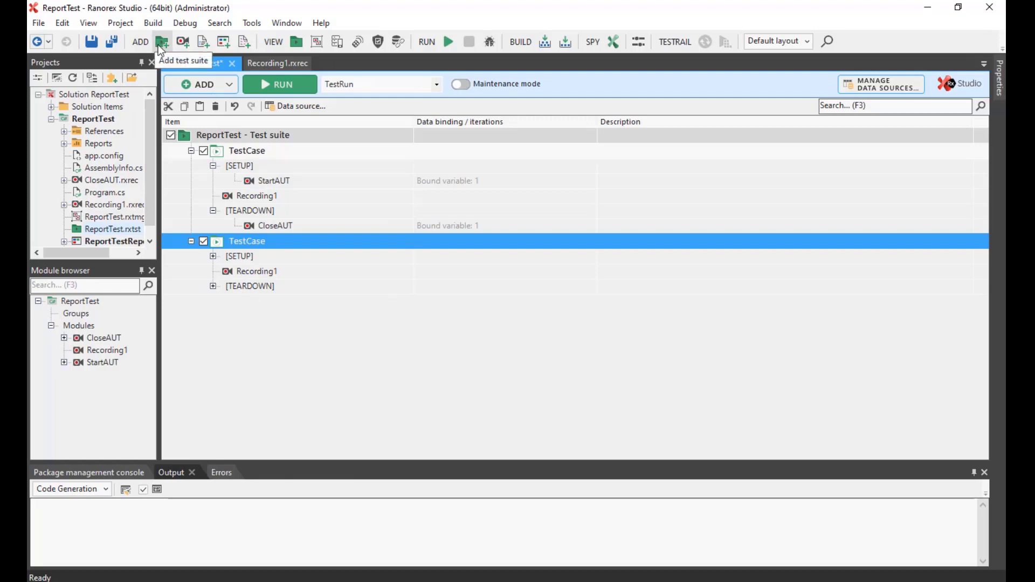
Create a recording module named Recording2 and paste into it all the actions copied from Recording1.
left_click(184, 46)
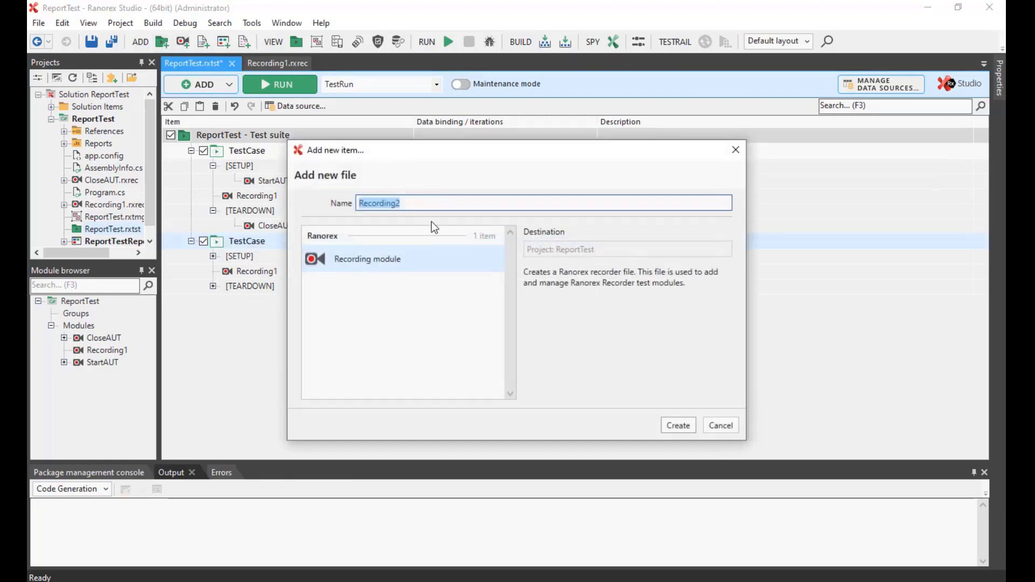
left_click(681, 428)
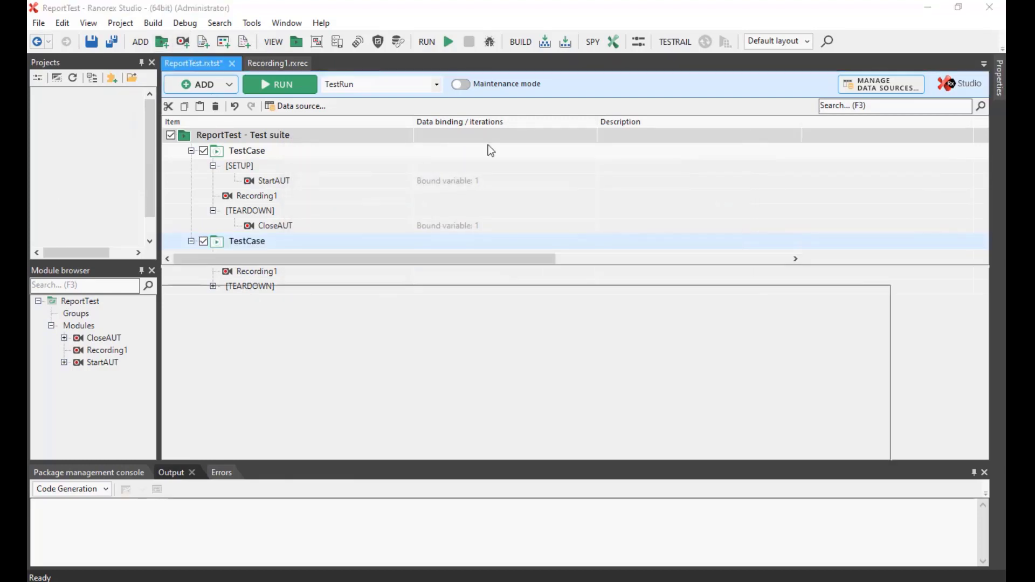
left_click(274, 63)
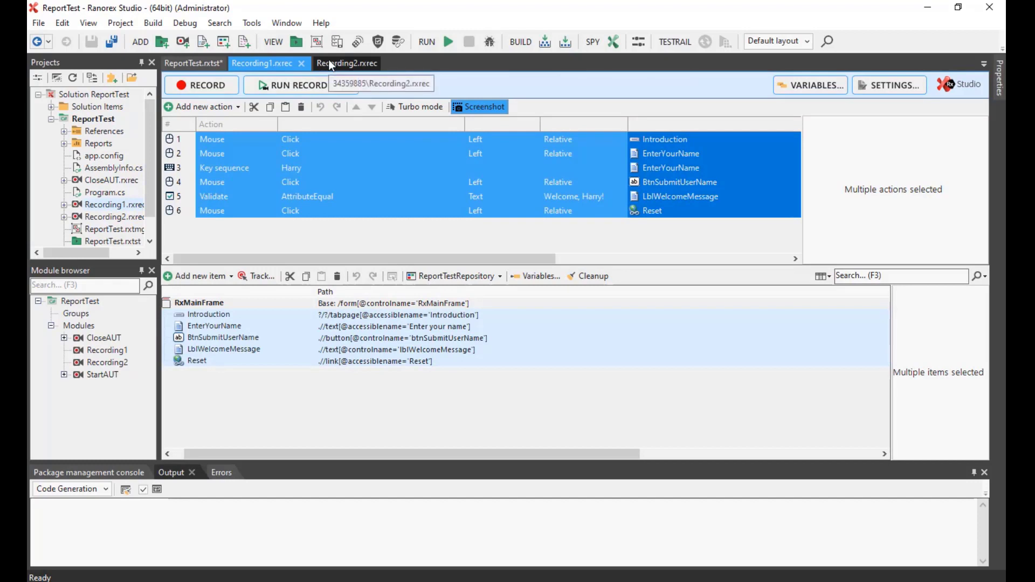
left_click(330, 63)
right_click(258, 155)
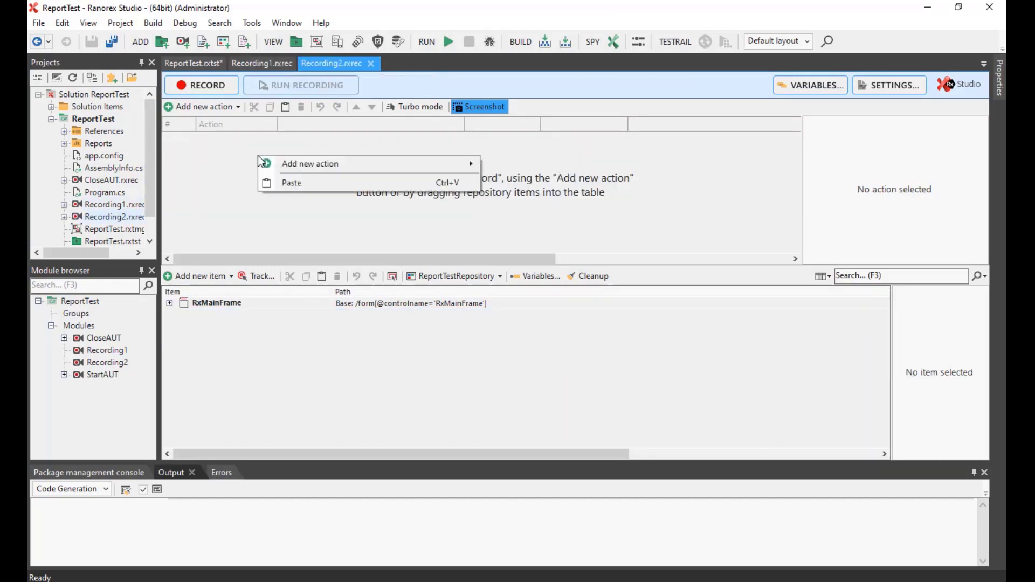
left_click(286, 182)
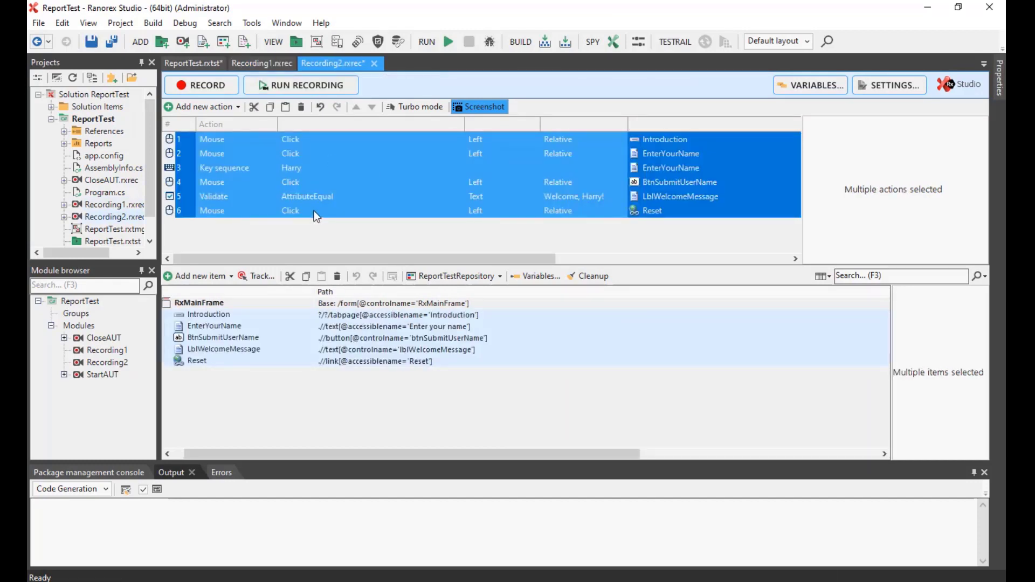
Change the first letter of the name in Recording2's key sequence action to L.
left_click(313, 211)
left_click(283, 170)
left_click(283, 170)
left_click(286, 168)
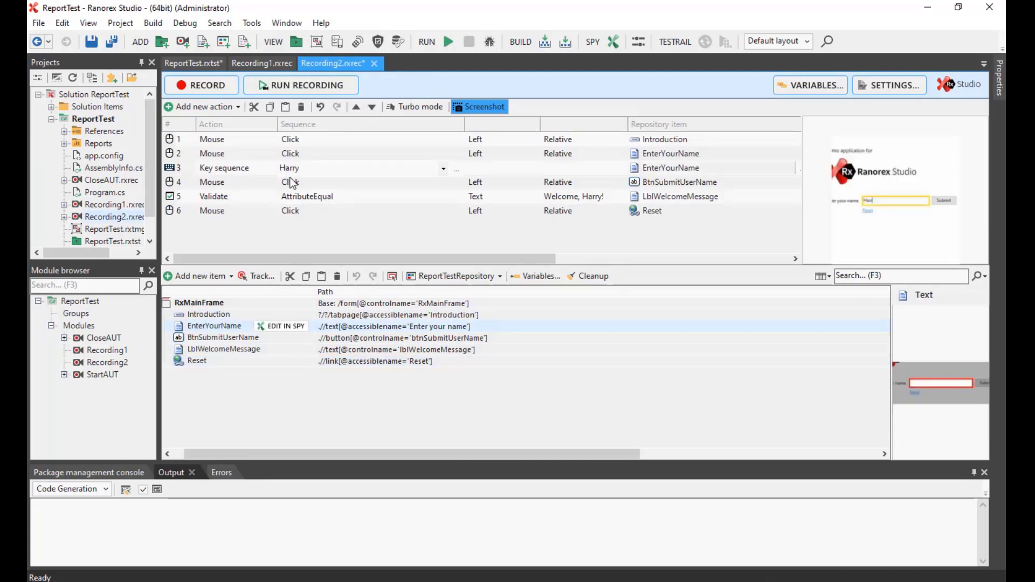
key("BackSpace")
type("L")
left_click(308, 200)
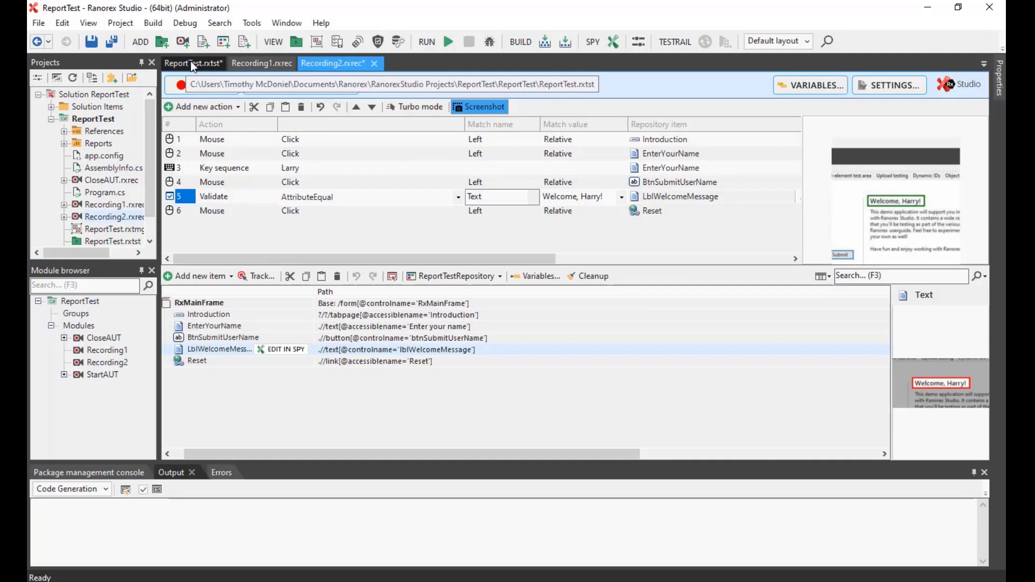
Replace Recording1 with Recording2 in the second TestCase of the ReportTest test suite.
left_click(191, 63)
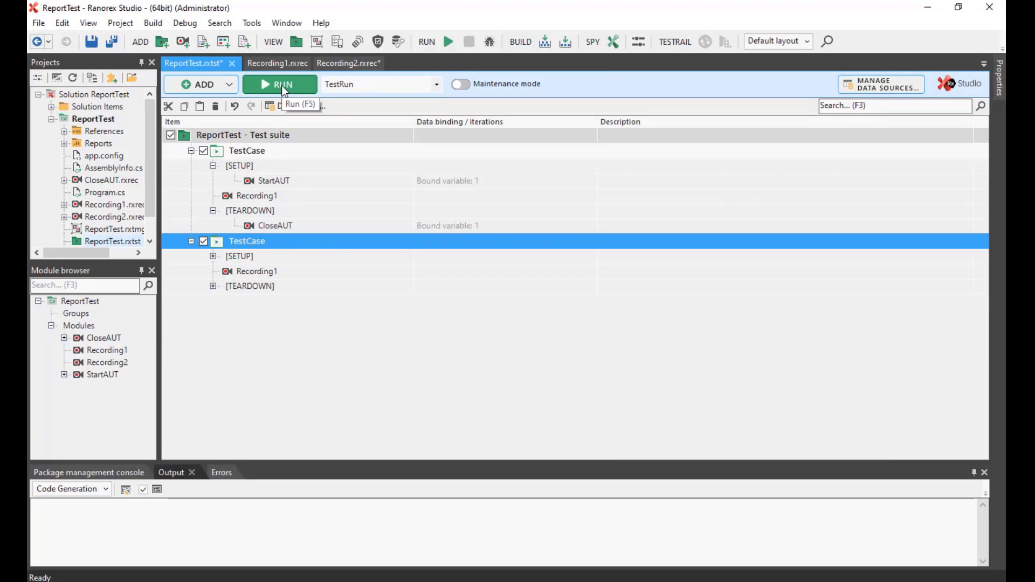
left_click(258, 272)
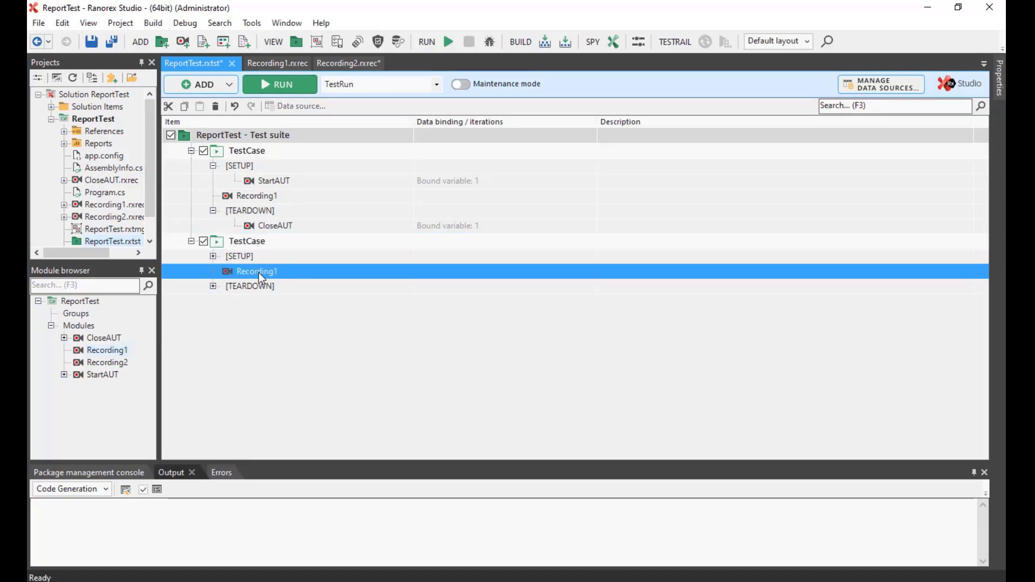
left_click_drag(124, 361, 247, 271)
key("Delete")
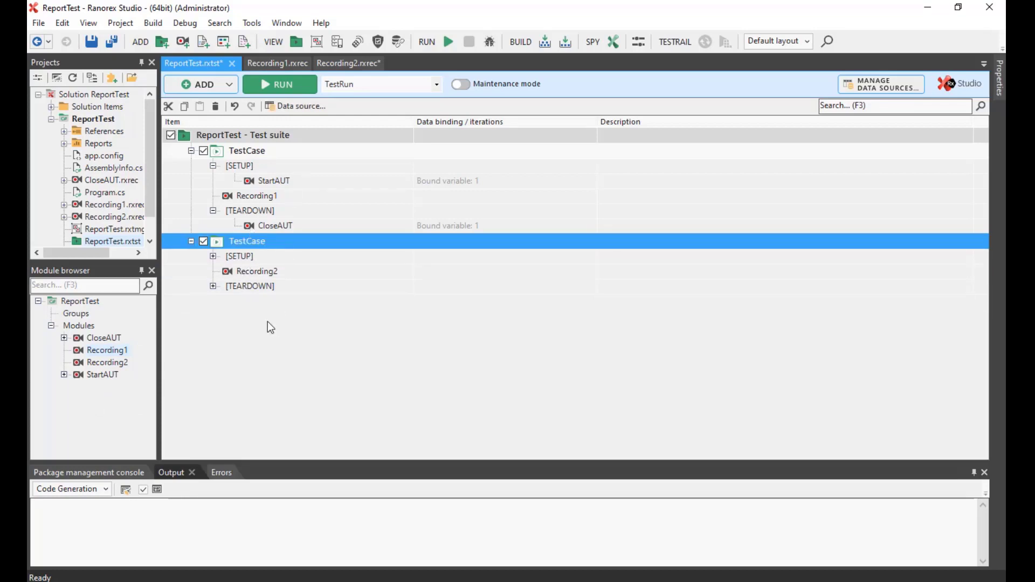
Run the updated test suite and review the second TestCase's Recording2 entries in the report.
left_click(269, 86)
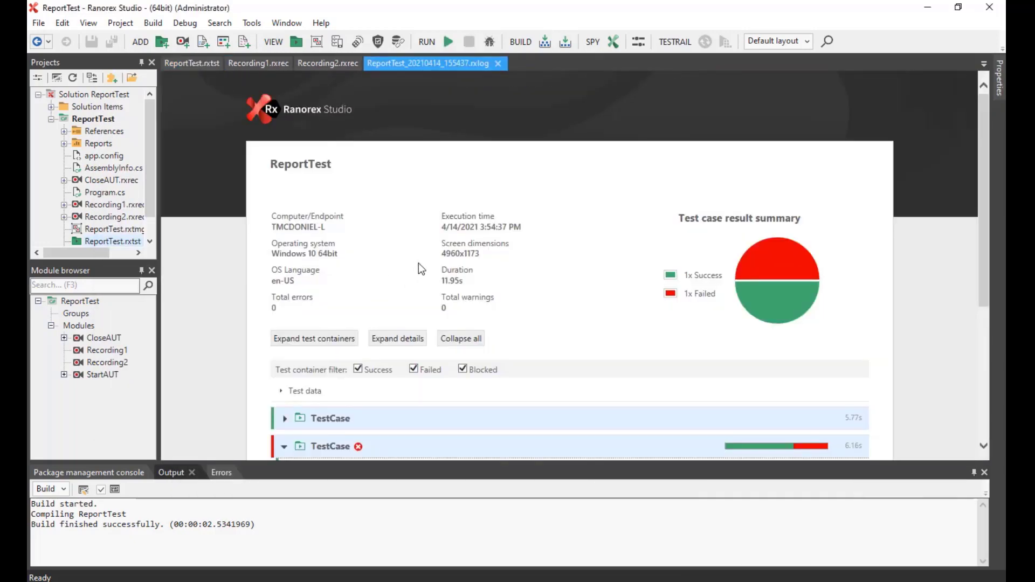
scroll(611, 262, "down", 1)
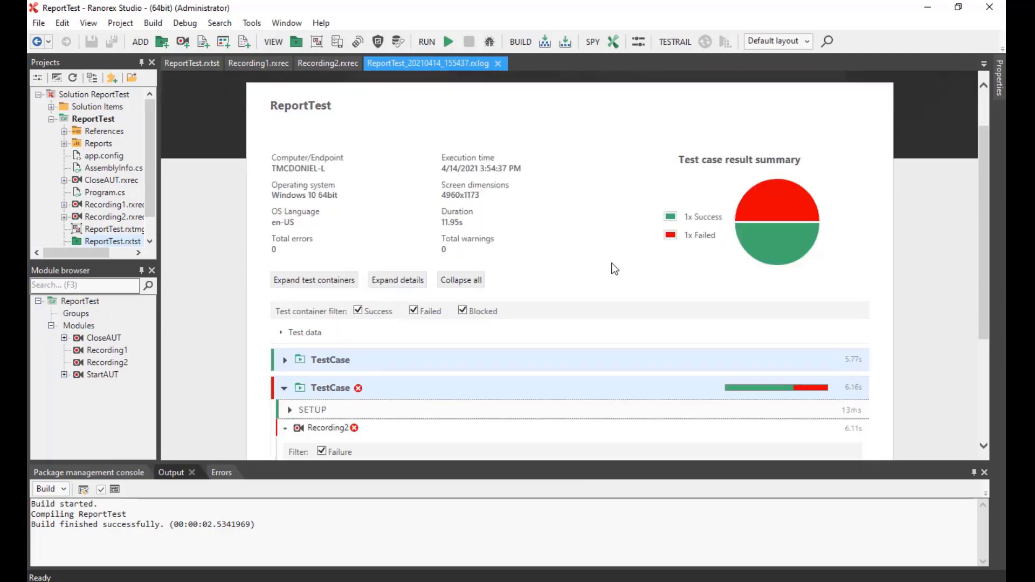
scroll(602, 261, "down", 3)
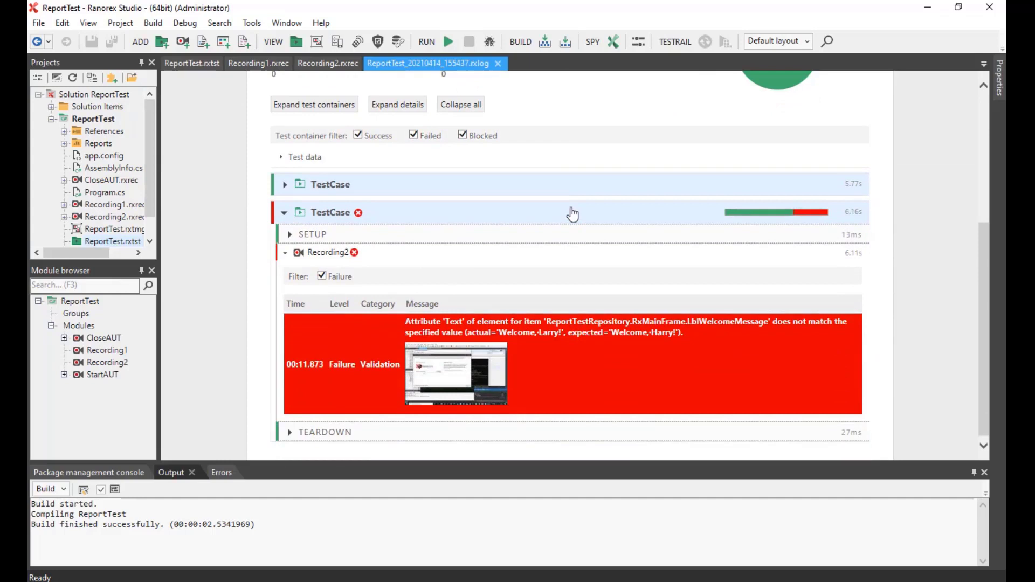
scroll(516, 319, "down", 1)
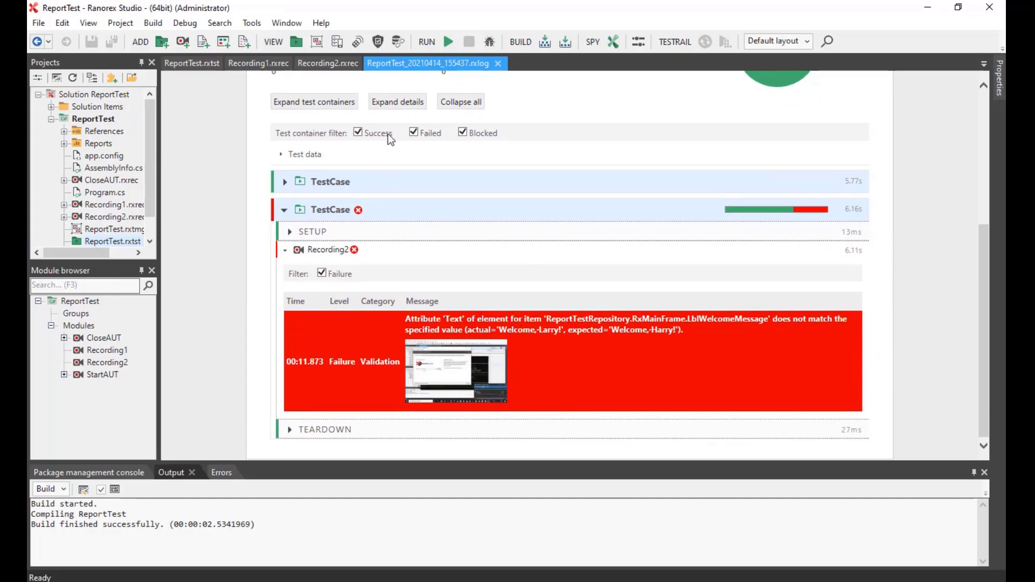
Expand all report details, then inspect the Recording2 validation entry and its enlarged screenshot.
left_click(394, 103)
scroll(440, 344, "down", 5)
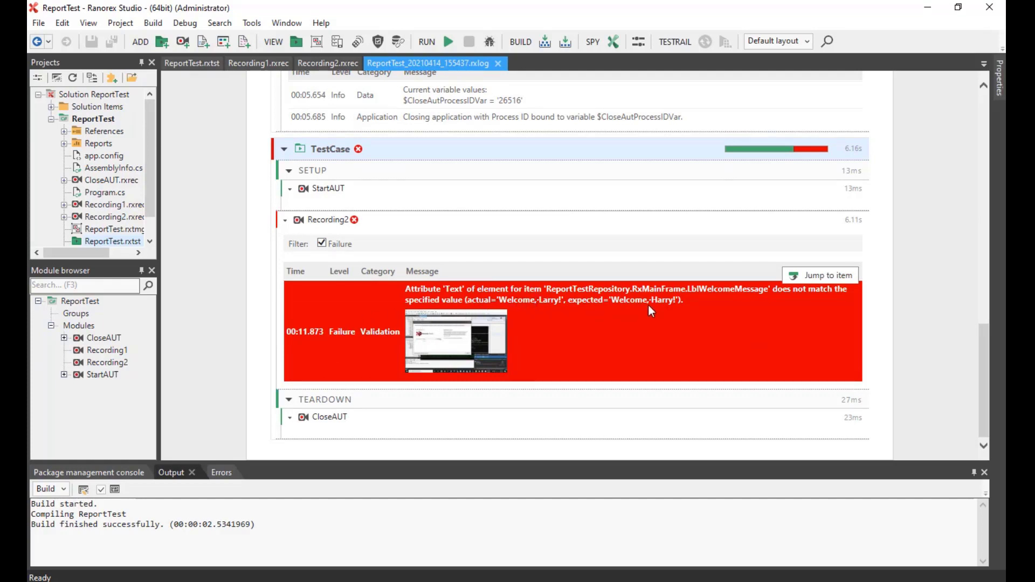
left_click(475, 357)
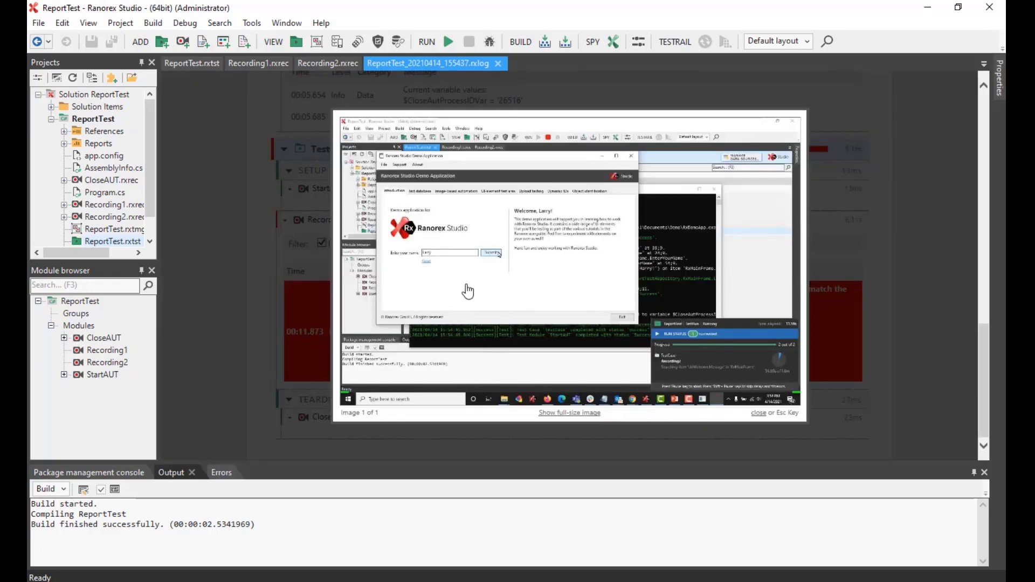
left_click(441, 306)
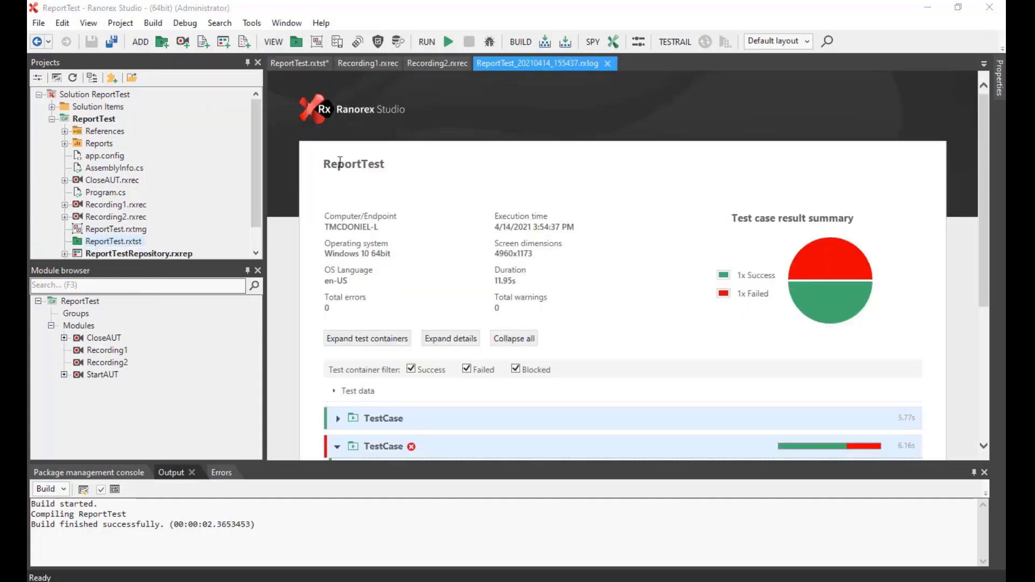
In the ReportTest test suite's report properties, prefix the report file name pattern with "Tims_Report_".
left_click(292, 63)
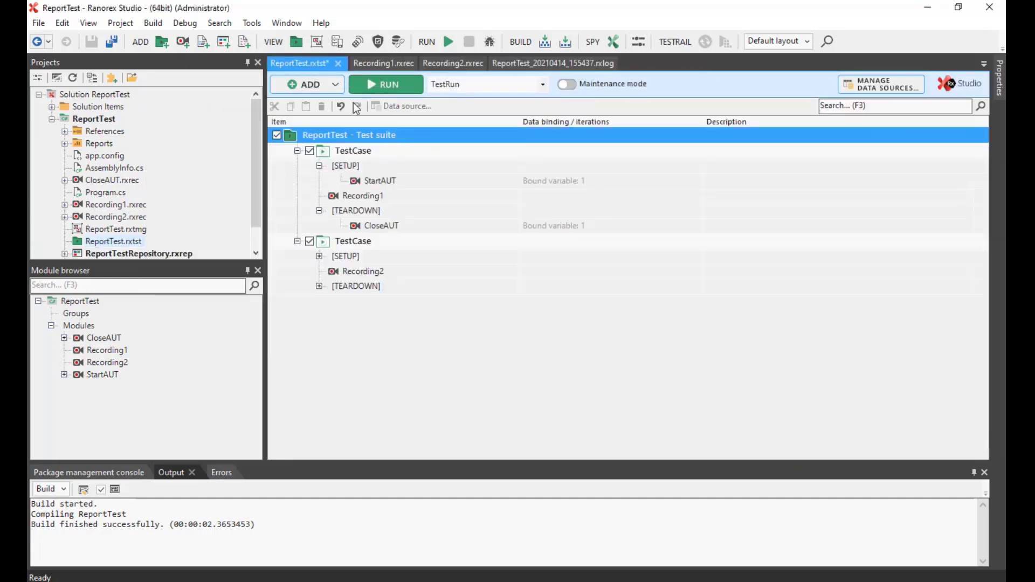
right_click(332, 134)
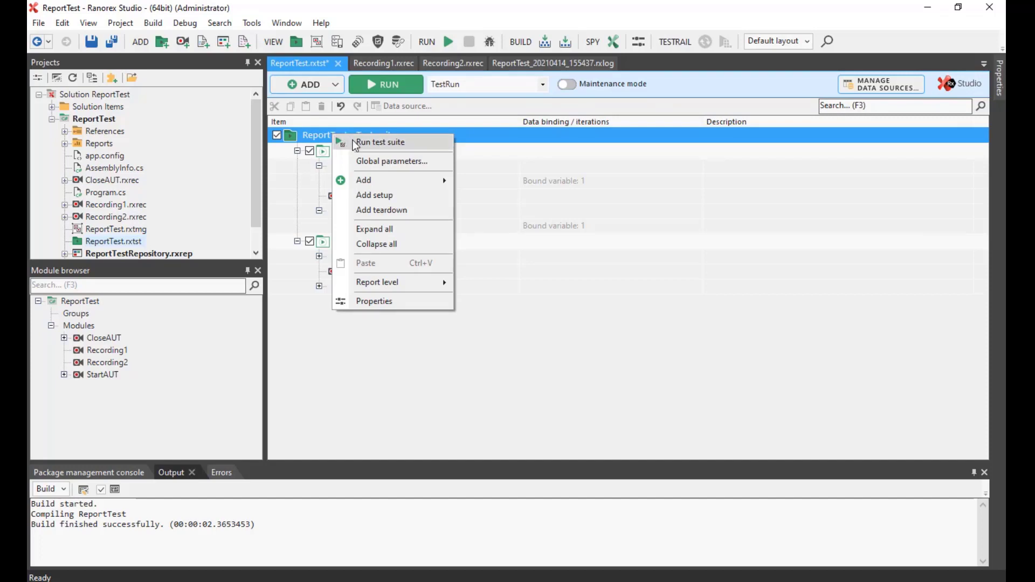
left_click(376, 302)
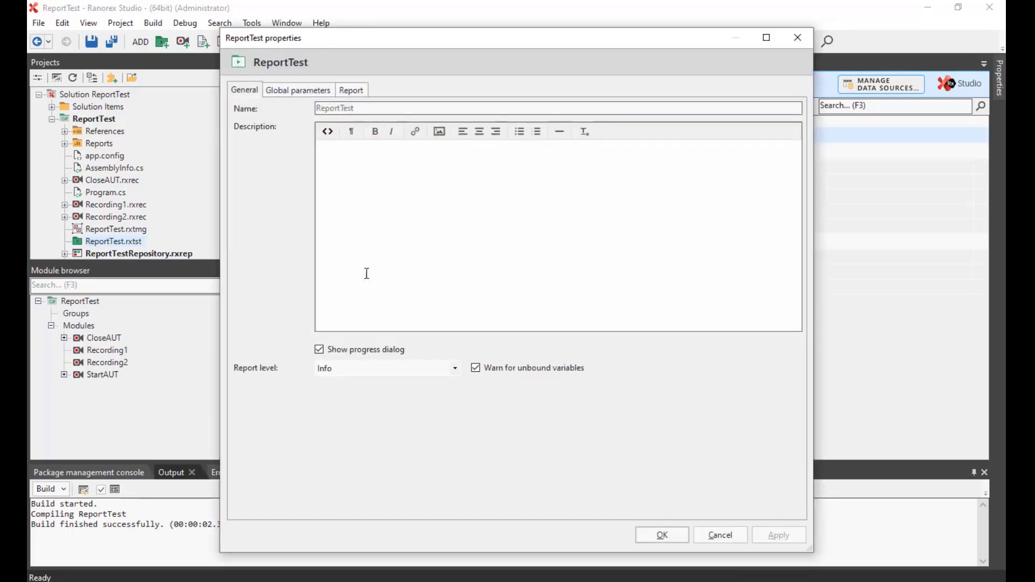
left_click(354, 90)
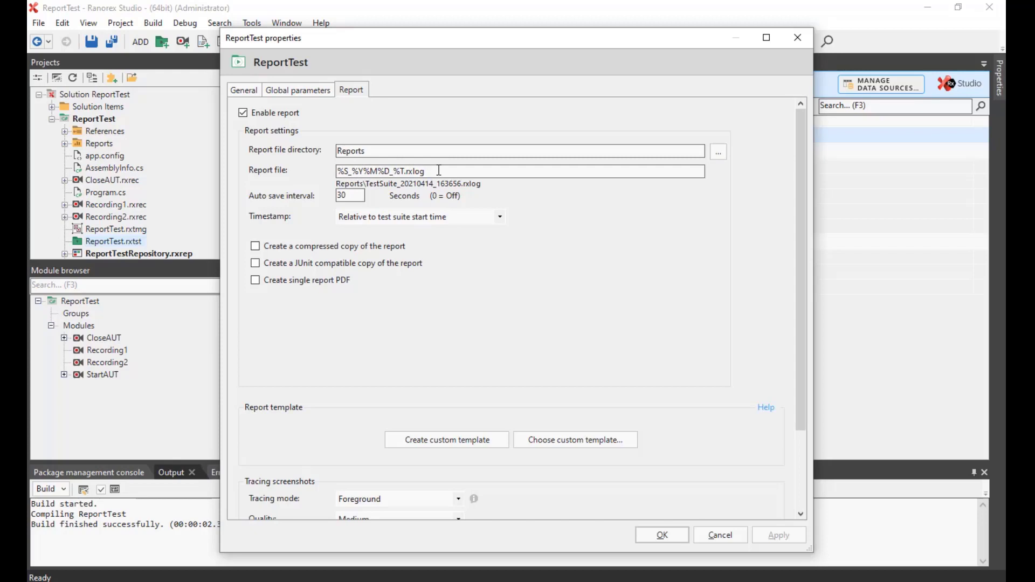
mouse_move(437, 171)
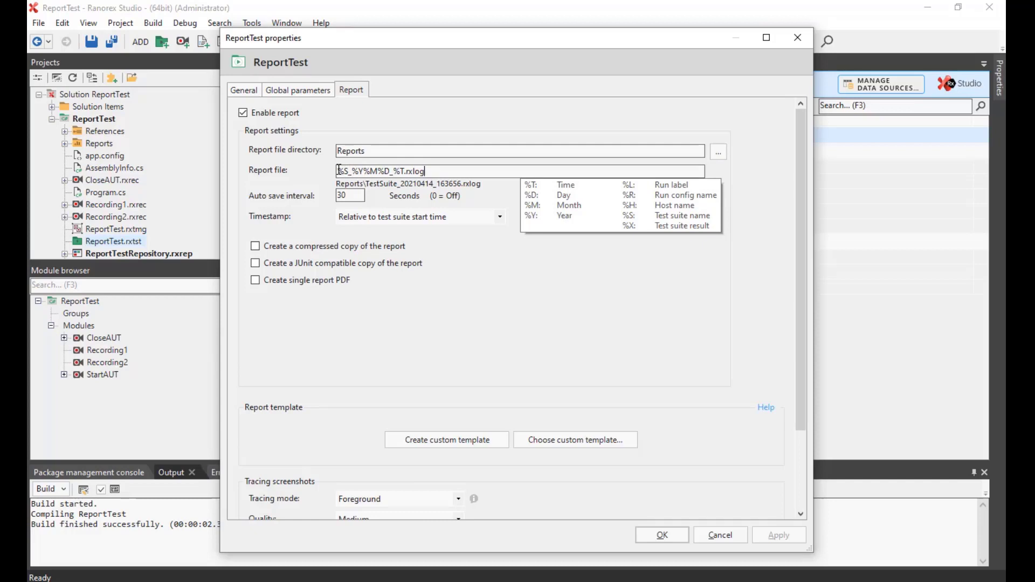
type("Tims")
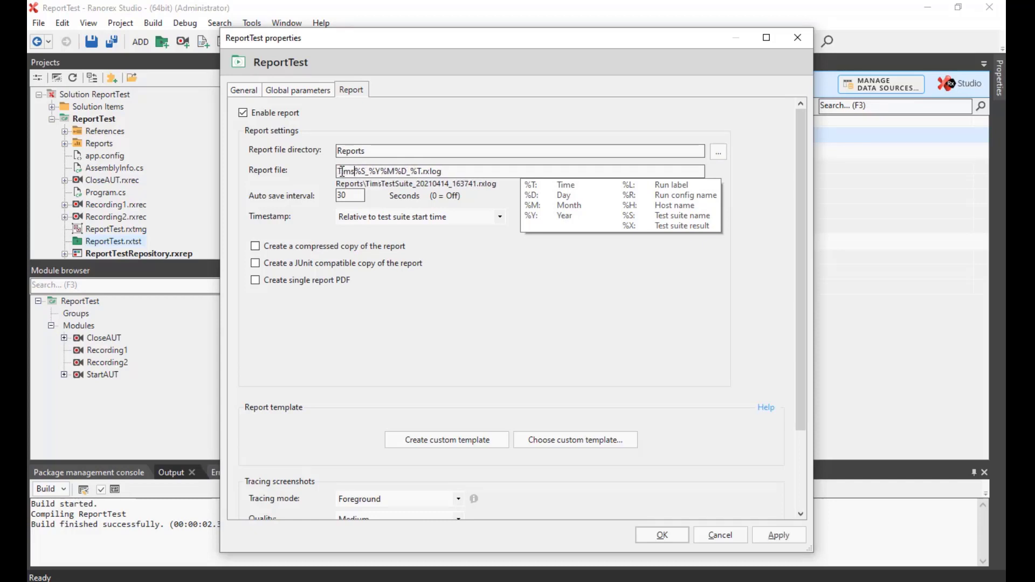
type("_")
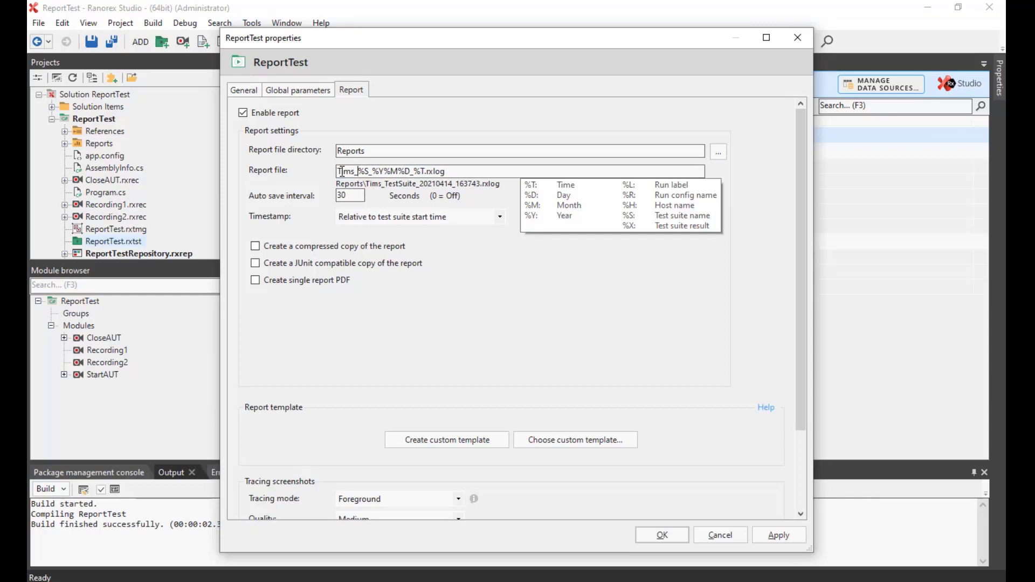
type("Report")
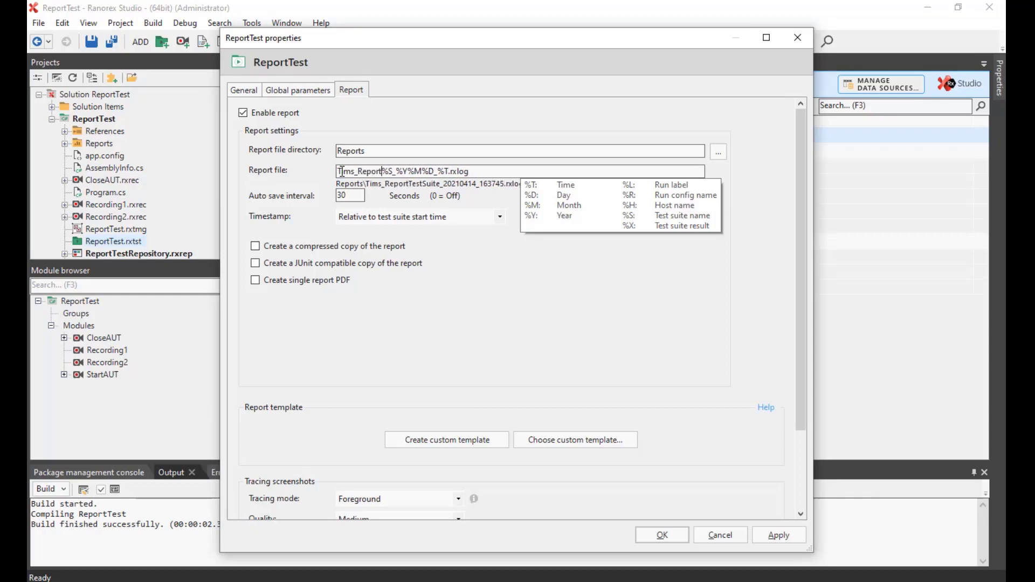
type("_")
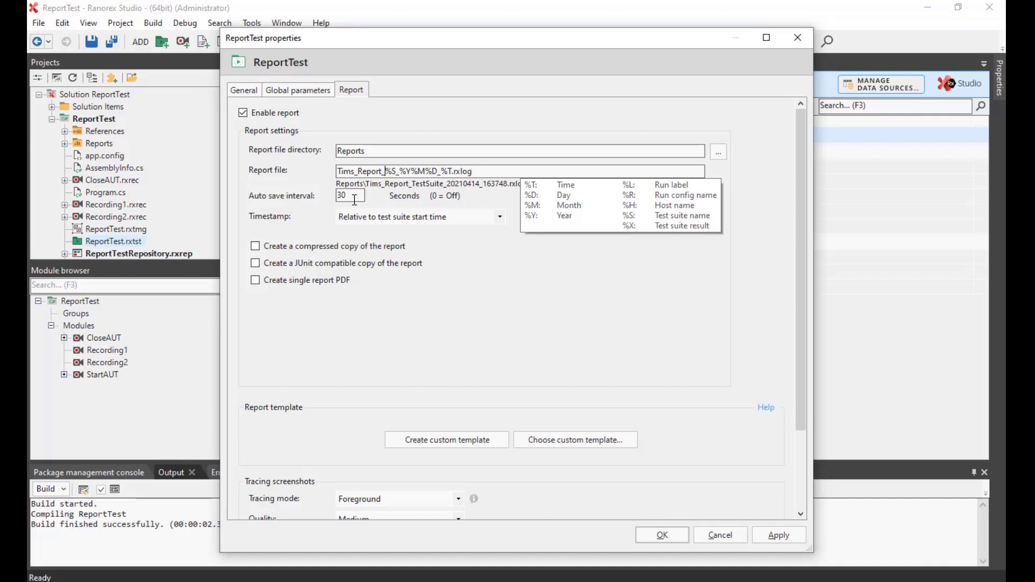
Enable creation of a single report PDF and check the available tracing modes for screenshots.
left_click(457, 218)
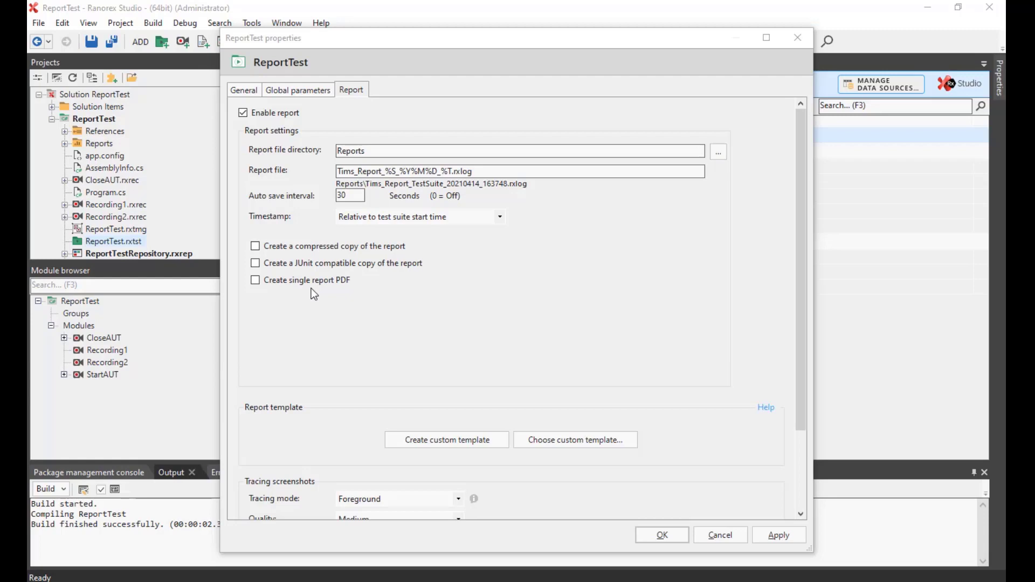
left_click(254, 280)
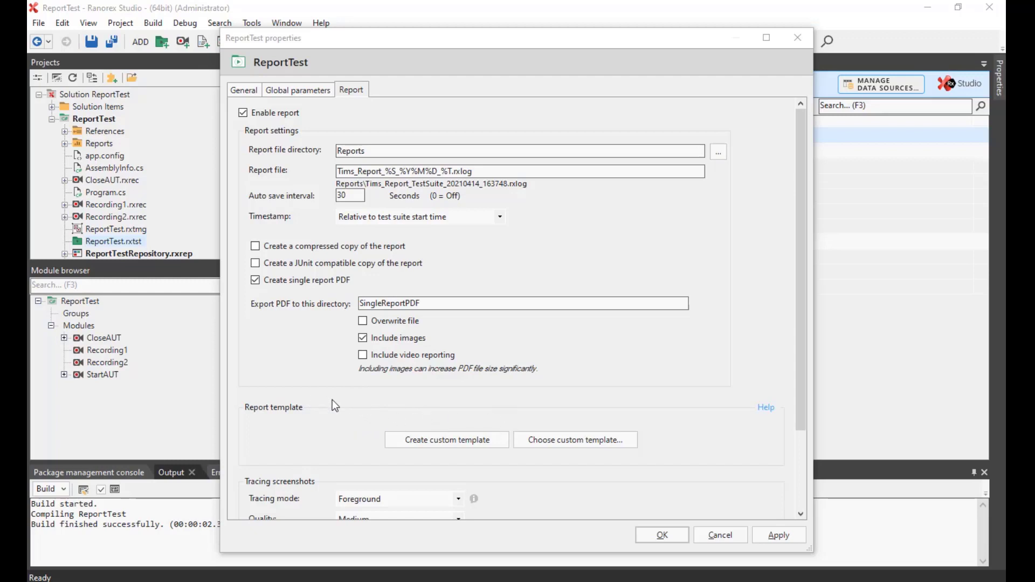
scroll(328, 390, "down", 4)
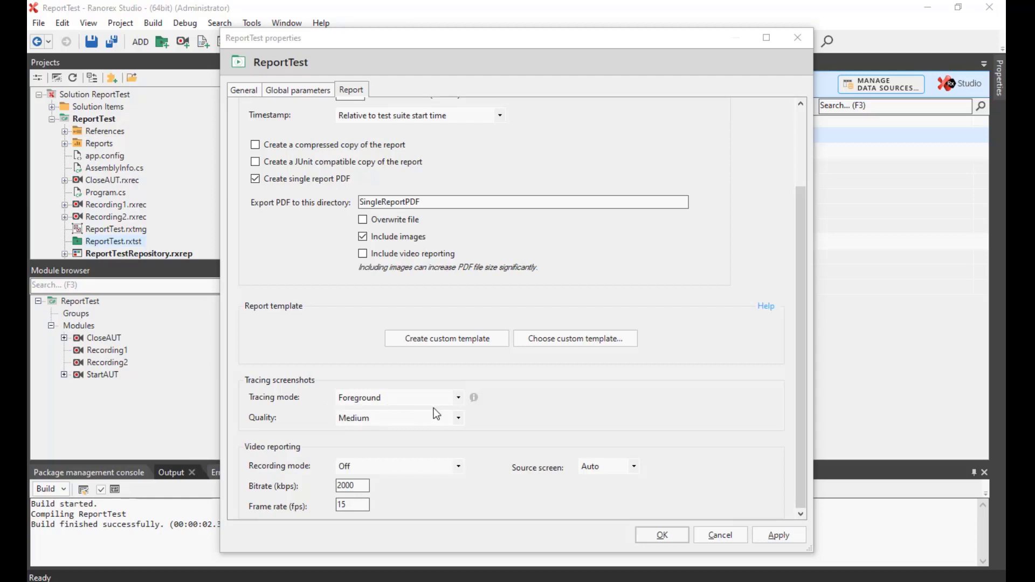
left_click(459, 399)
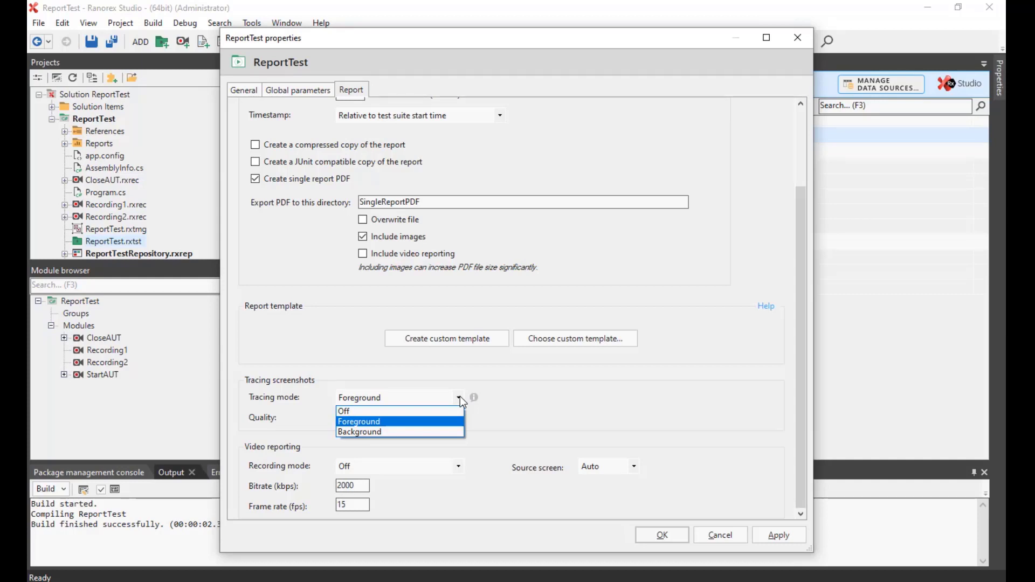
left_click(293, 431)
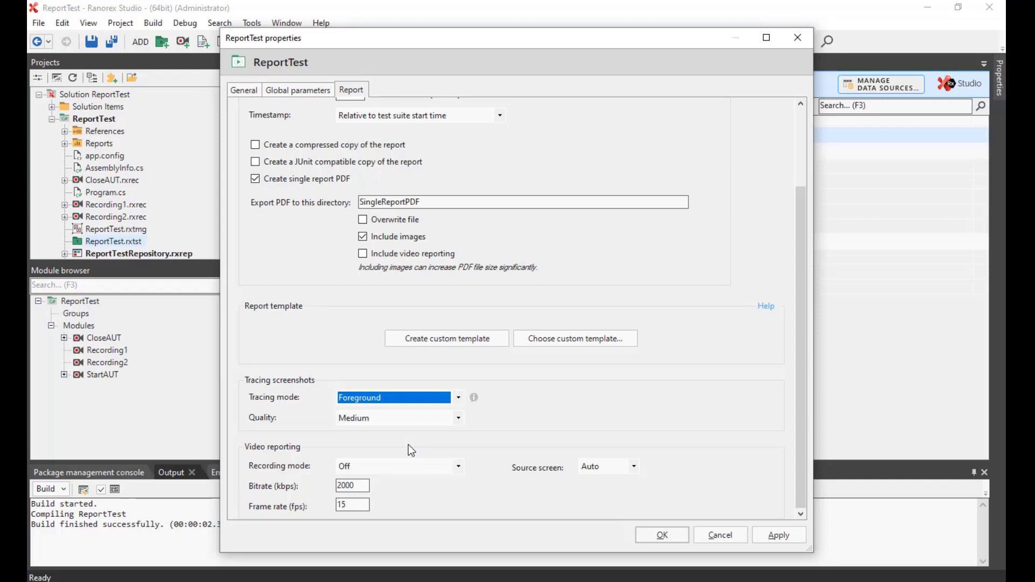
Set the video recording mode to Failed test cases only and accept the test suite properties.
left_click(449, 465)
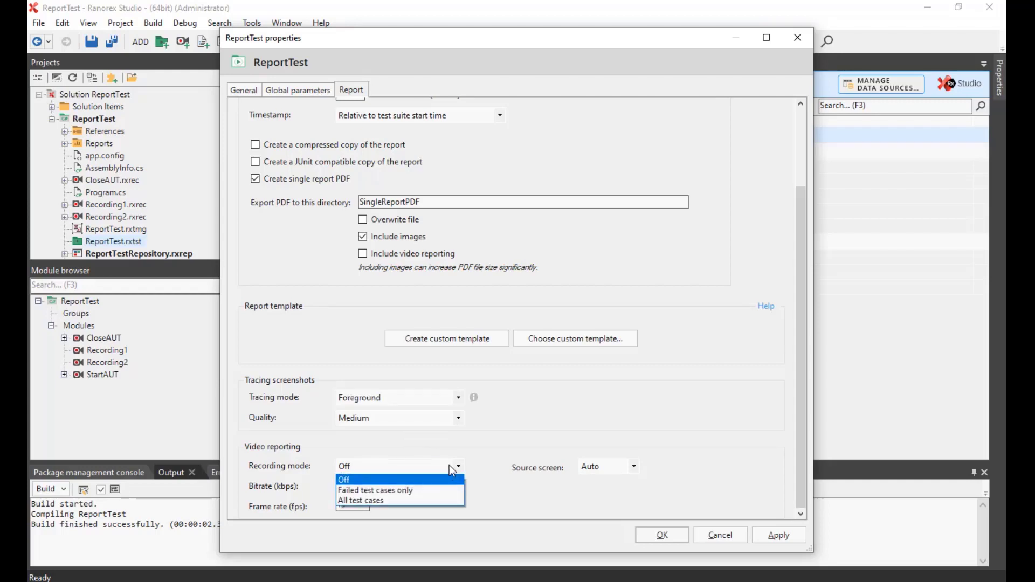
left_click(420, 491)
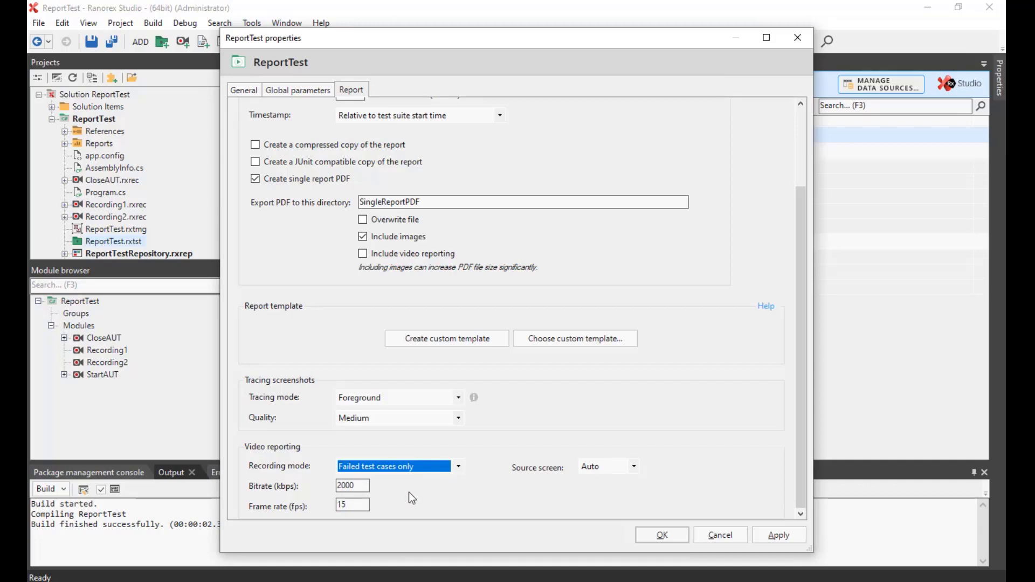
left_click(634, 467)
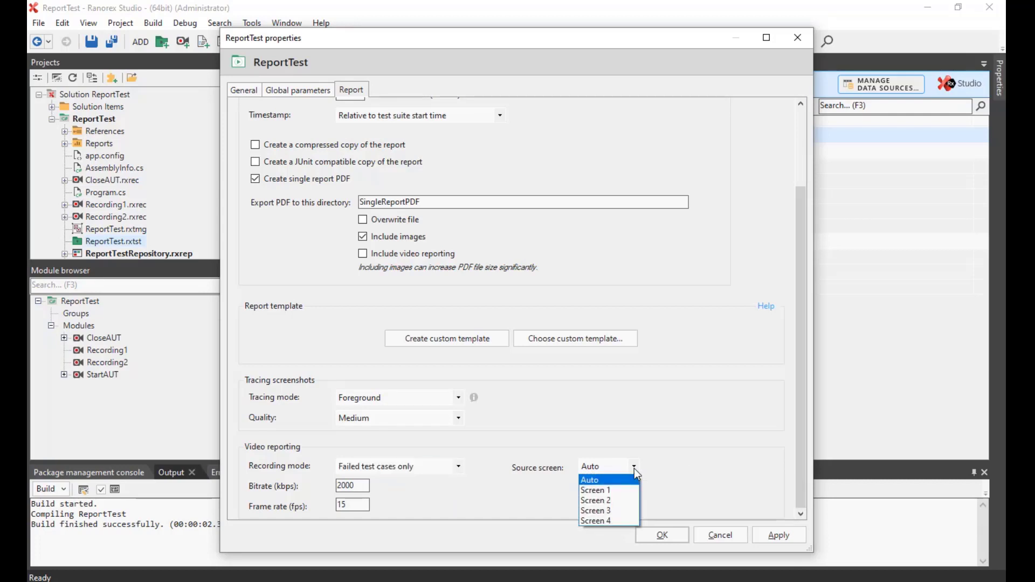
left_click(633, 468)
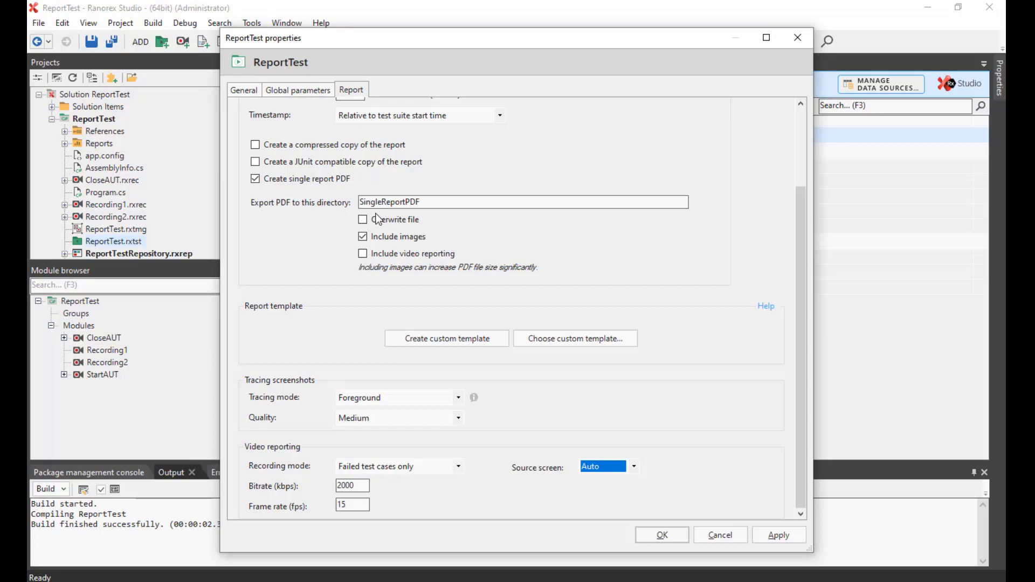
scroll(377, 219, "up", 3)
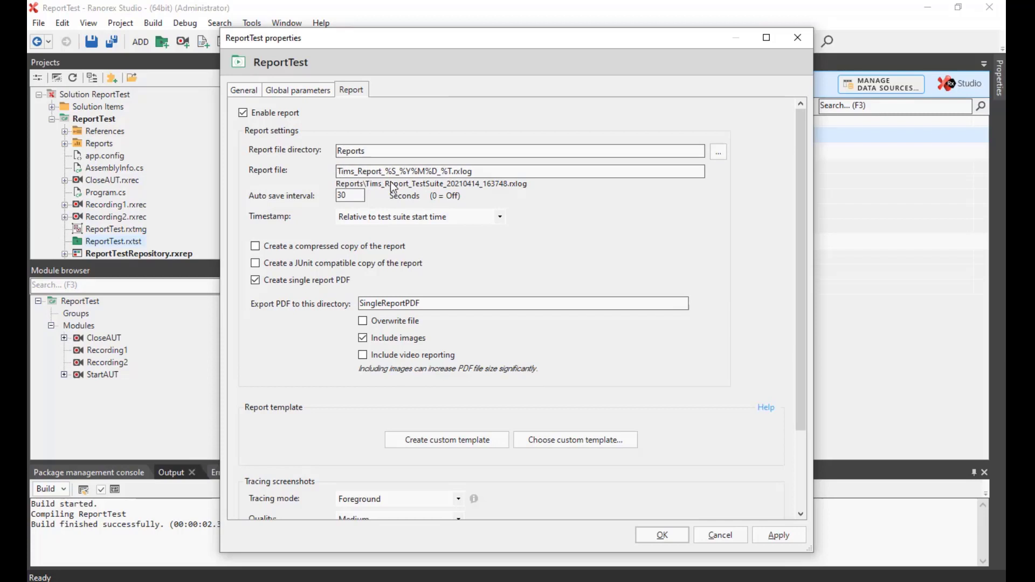
left_click(663, 535)
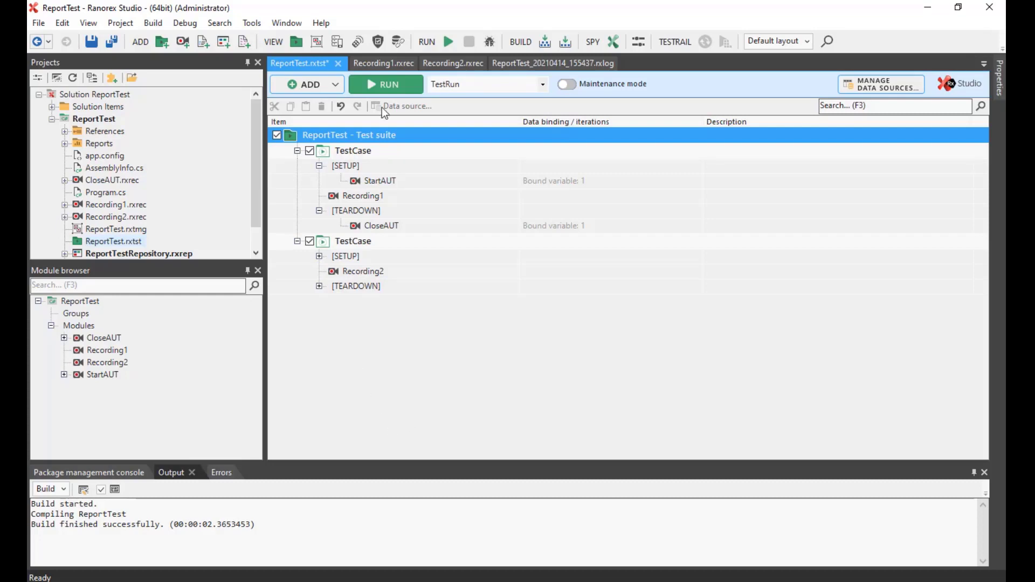
Run the test suite and review the new report's expanded details down to the failed Recording2 validation.
left_click(393, 84)
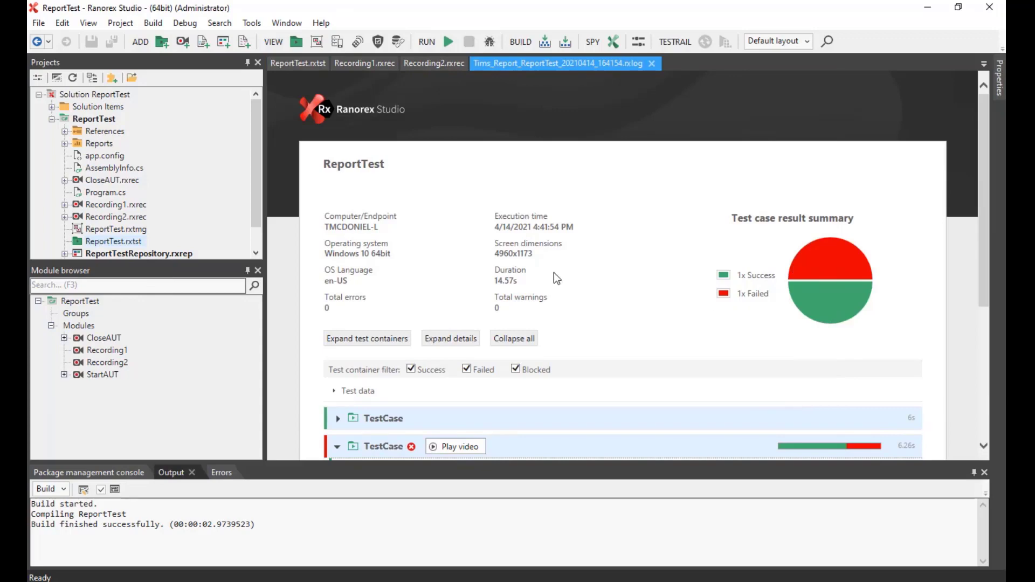
scroll(459, 228, "down", 3)
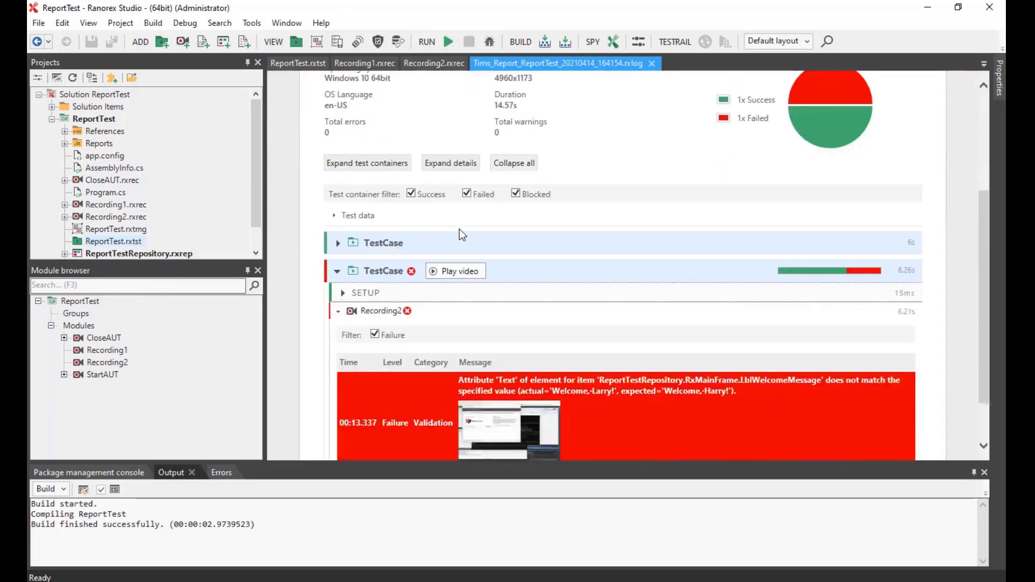
scroll(459, 228, "down", 1)
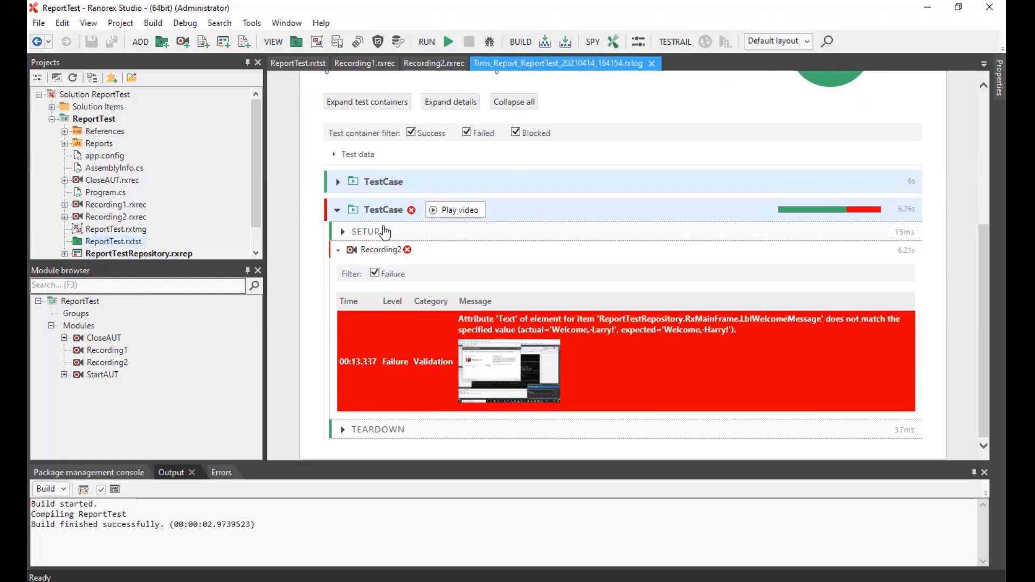
scroll(523, 260, "down", 15)
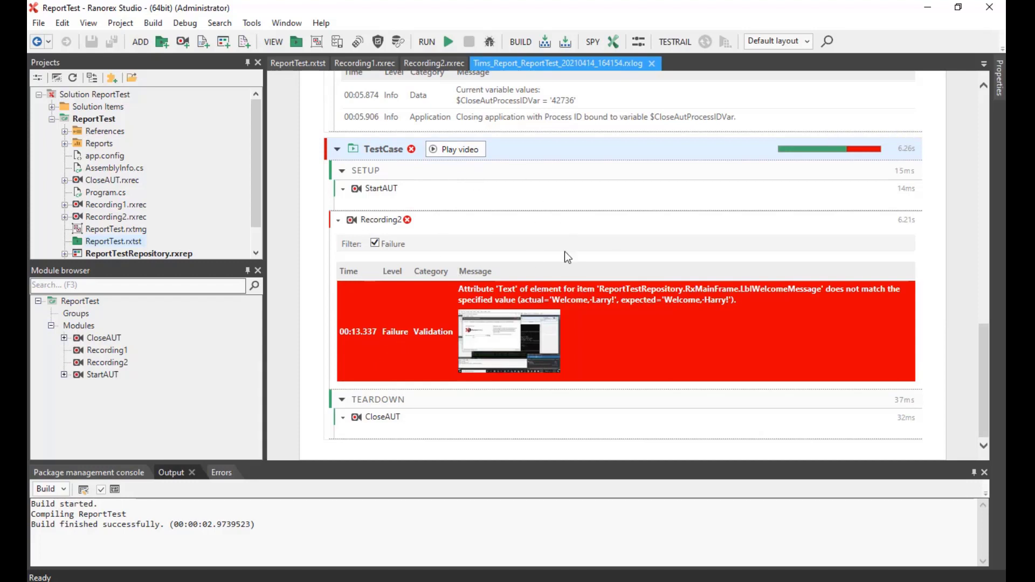
Play the video attached to the failed TestCase in the report, and close the media player.
left_click(466, 153)
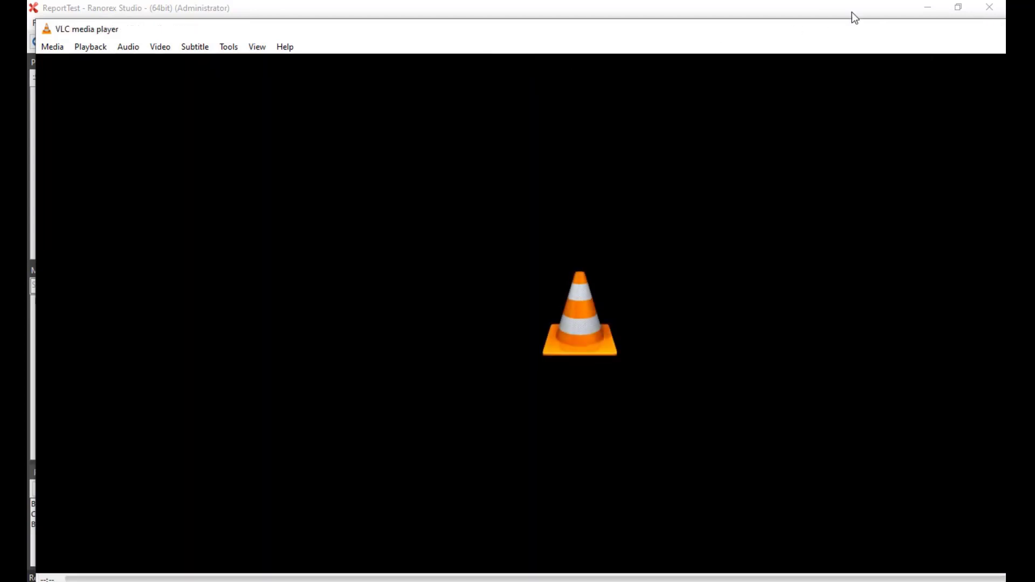
left_click_drag(846, 32, 763, 38)
left_click_drag(925, 34, 855, 38)
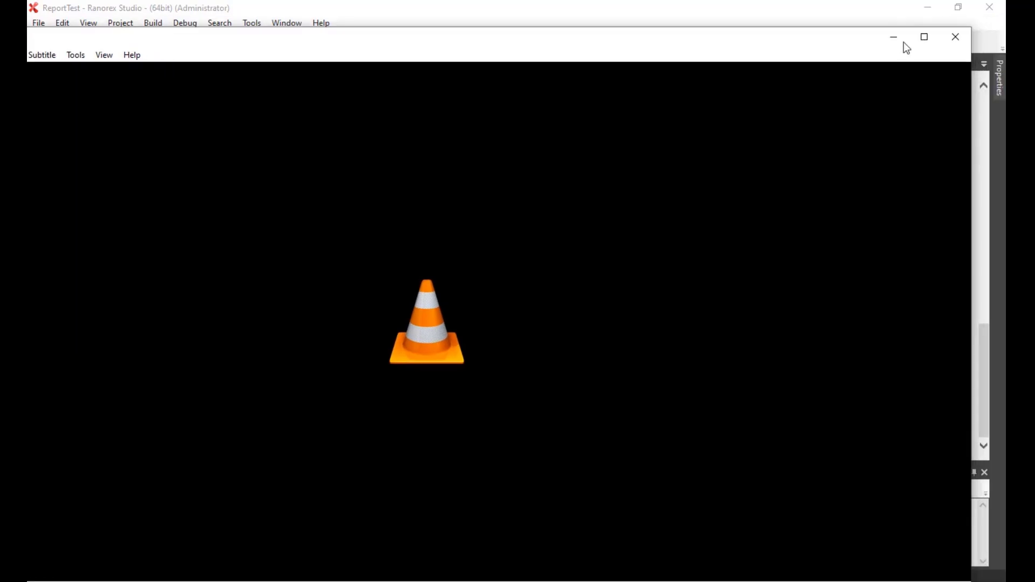
left_click(955, 37)
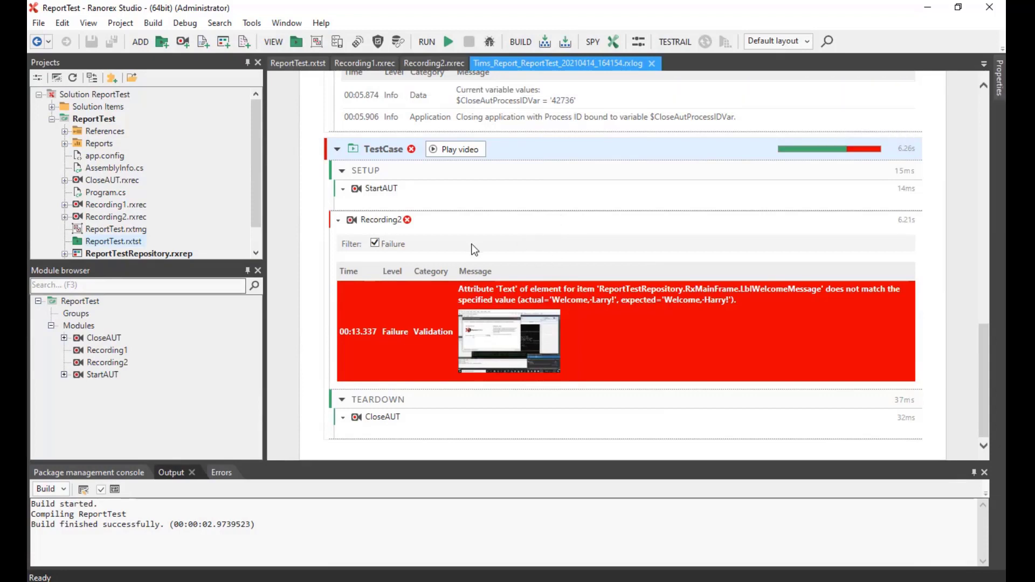
Expand the project's Reports folder and open it in File Explorer to examine the generated report files.
left_click(64, 144)
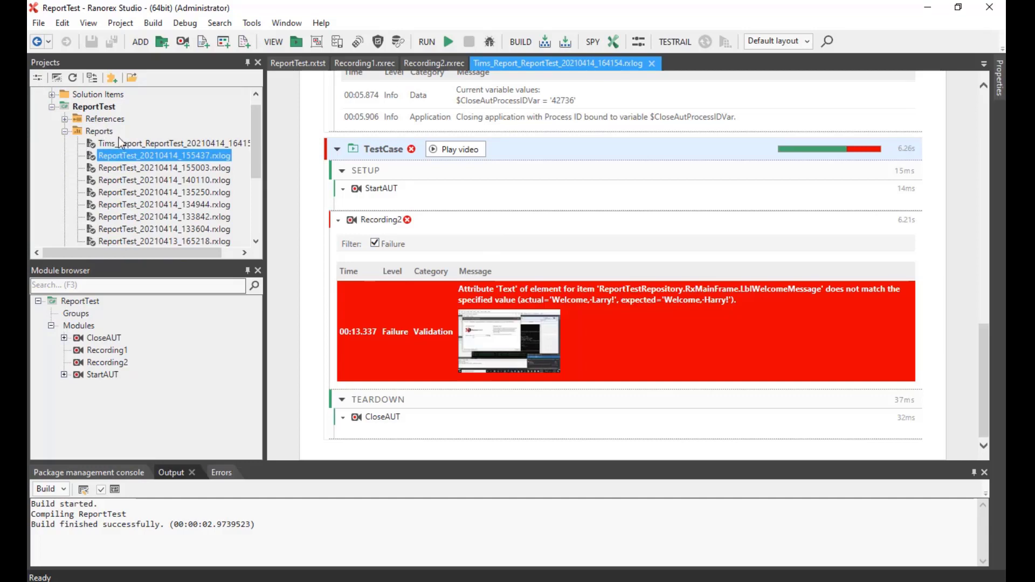
left_click(98, 133)
right_click(99, 134)
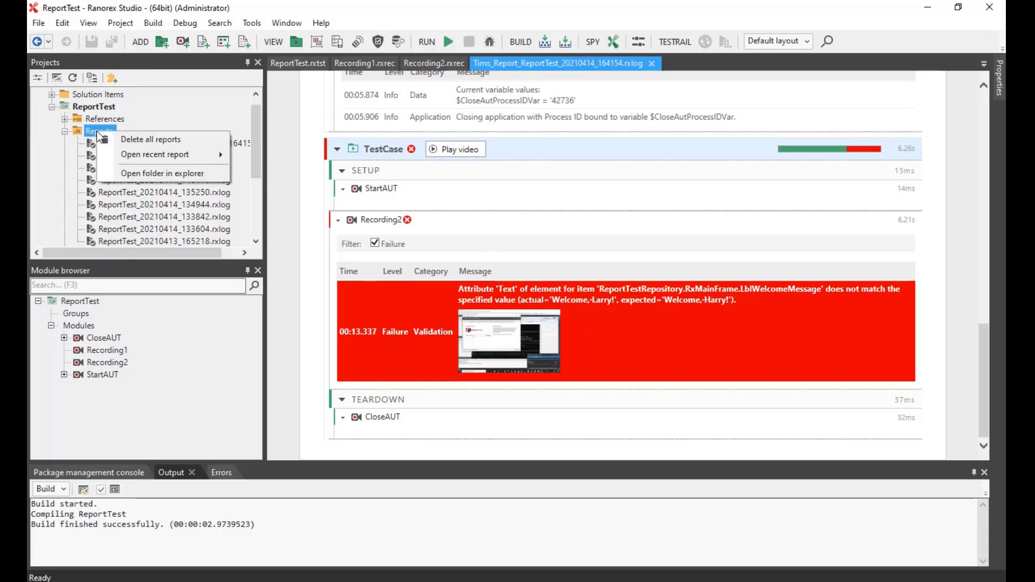
left_click(122, 178)
left_click_drag(602, 202, 555, 95)
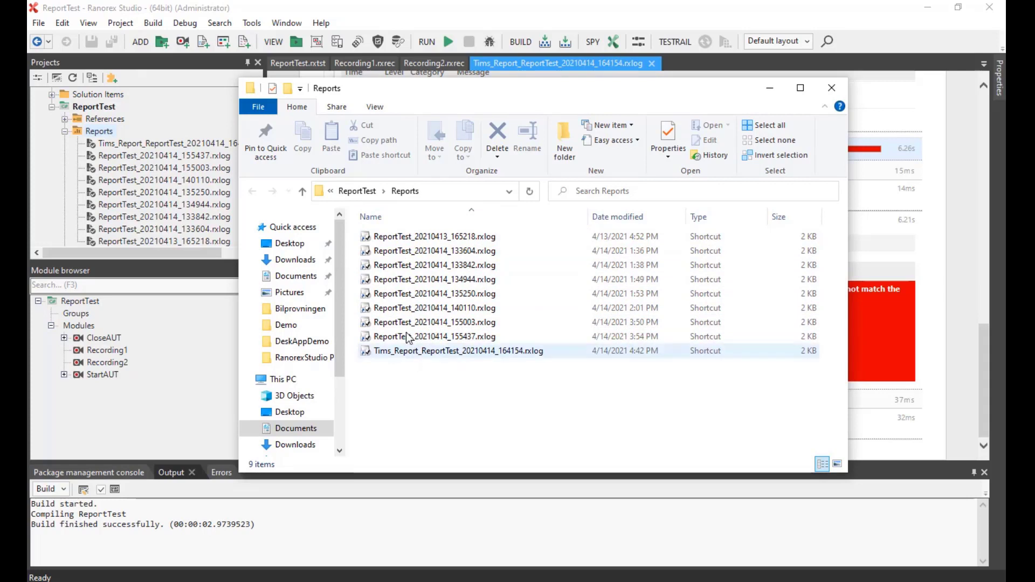
From the first report's file location, find the ReportTest folder inside SingleReportPDF and view its report PDF maximized in Acrobat Reader.
right_click(391, 241)
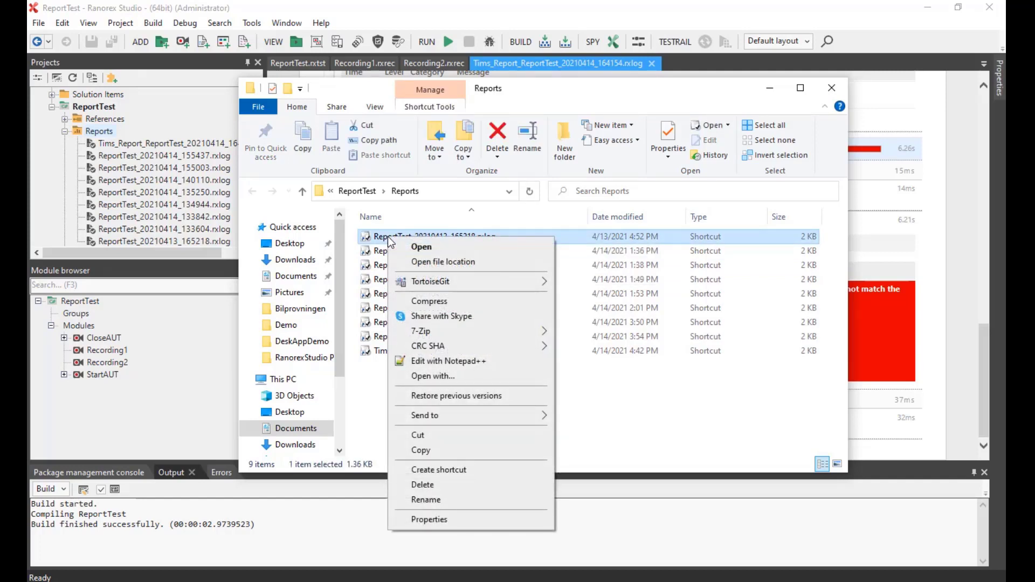
left_click(414, 263)
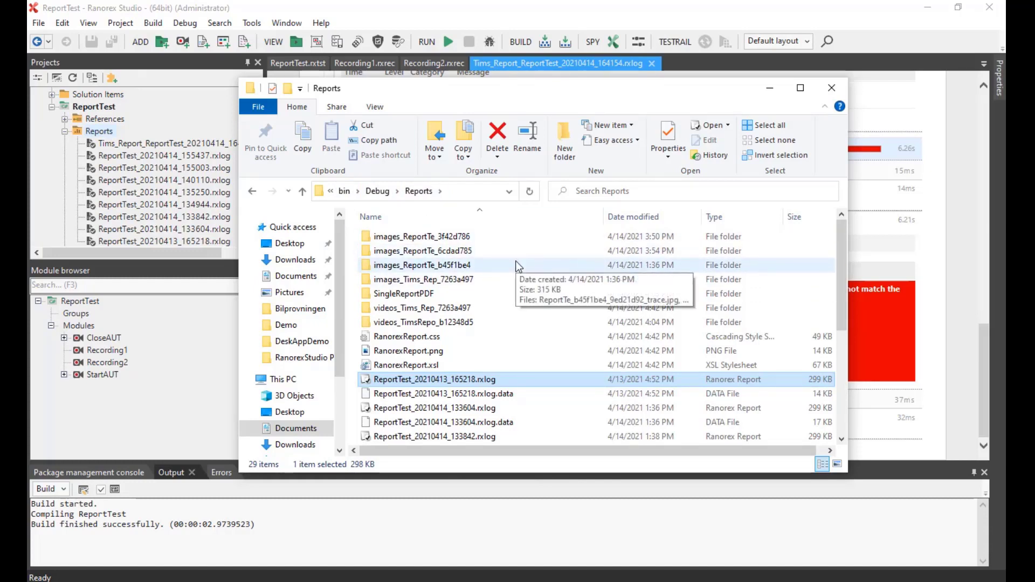
double_click(418, 293)
double_click(387, 237)
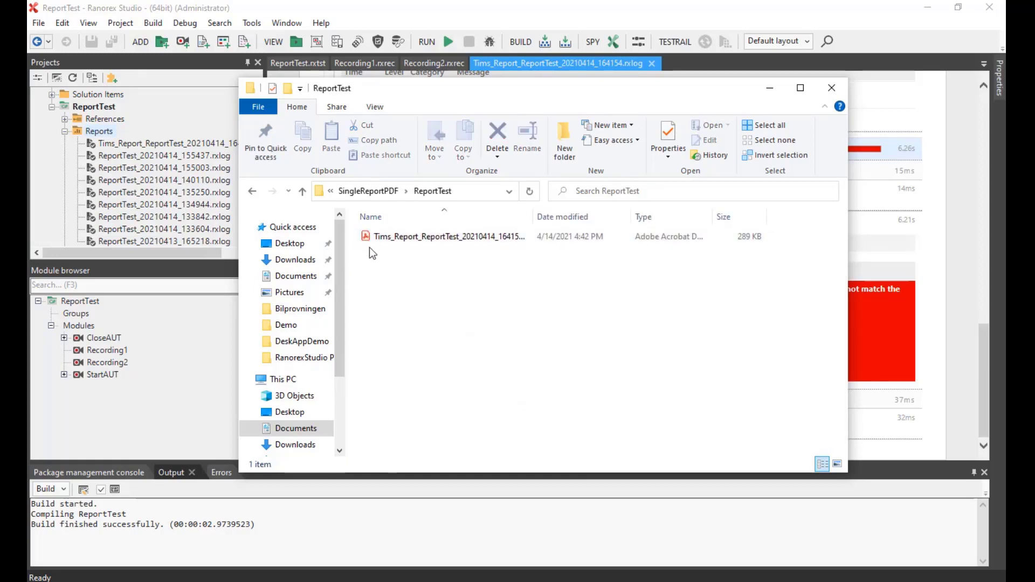
double_click(440, 237)
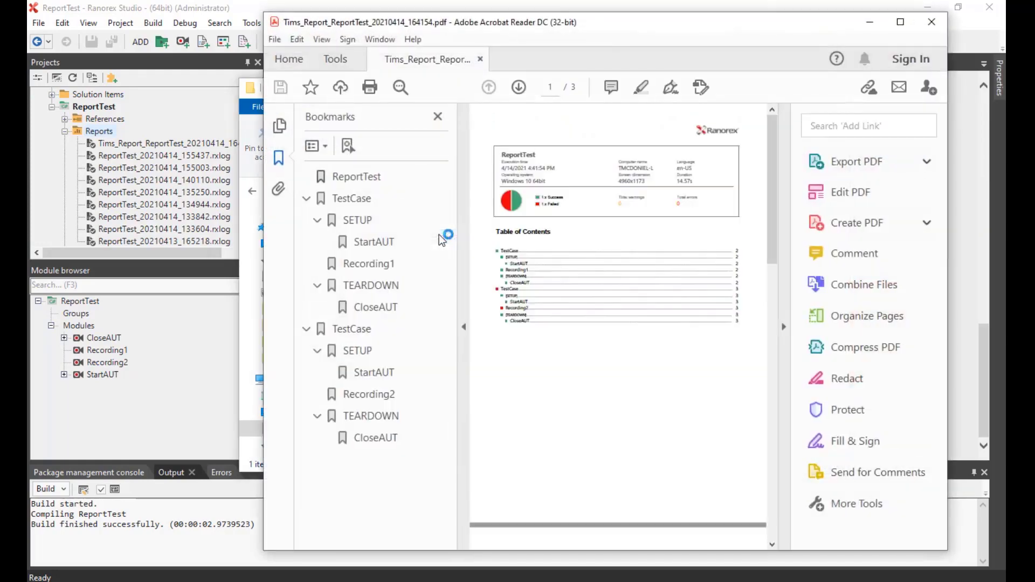
double_click(610, 22)
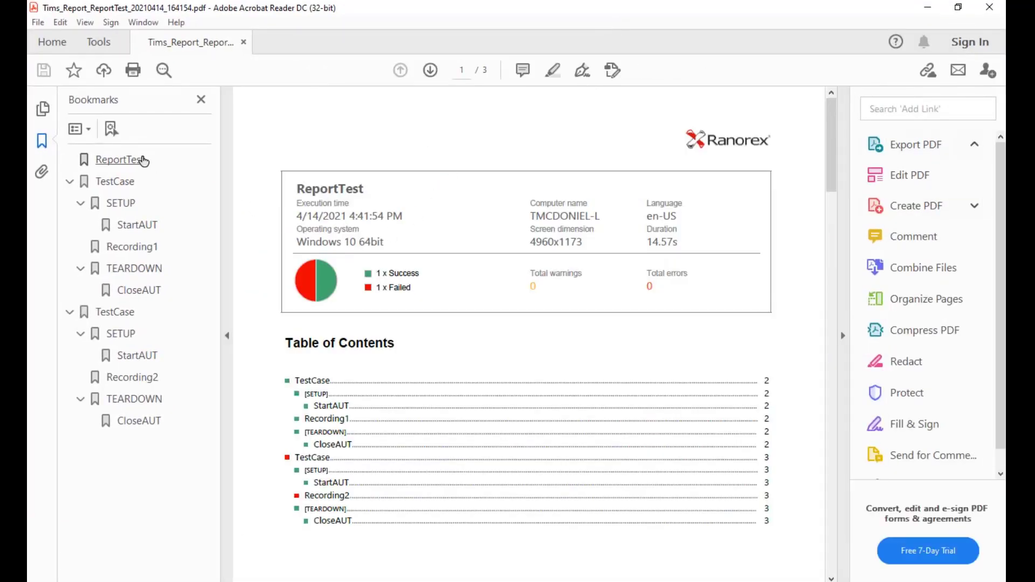
Examine the report PDF's overview and the bookmarked sections of the first TestCase, from SETUP and StartAUT through Recording1 to CloseAUT.
left_click(143, 160)
left_click(127, 183)
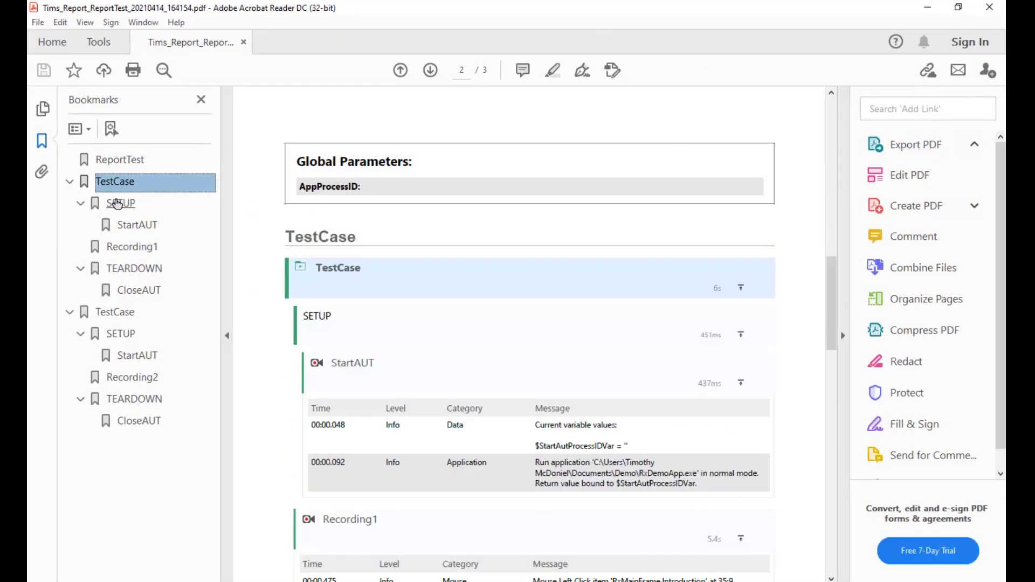
left_click(120, 210)
left_click(139, 230)
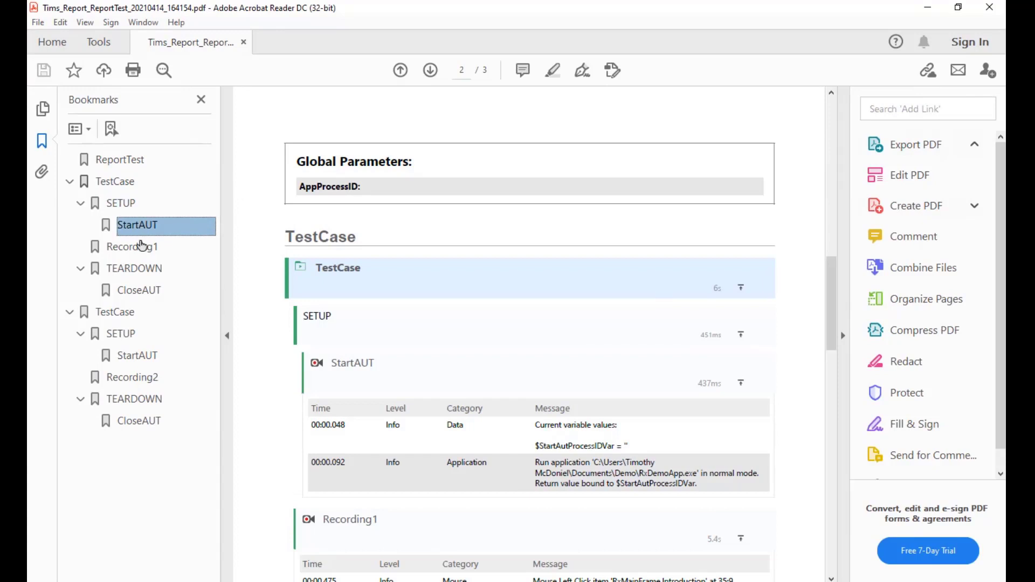
left_click(139, 249)
left_click(139, 271)
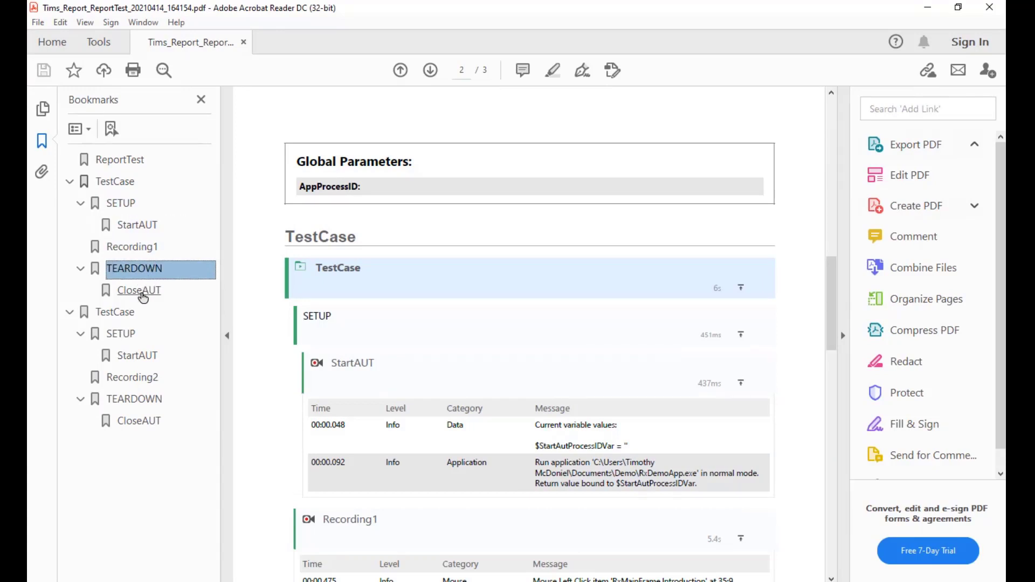
left_click(139, 292)
Examine the PDF's bookmarked sections of the second TestCase through its TEARDOWN, and minimize the PDF reader and File Explorer to return to Ranorex Studio.
left_click(121, 313)
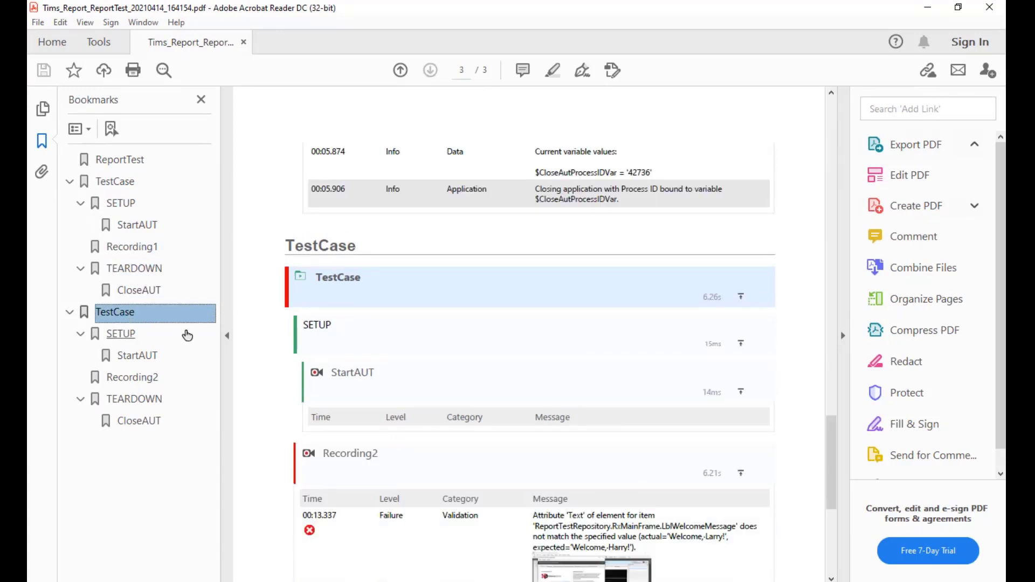
left_click(138, 358)
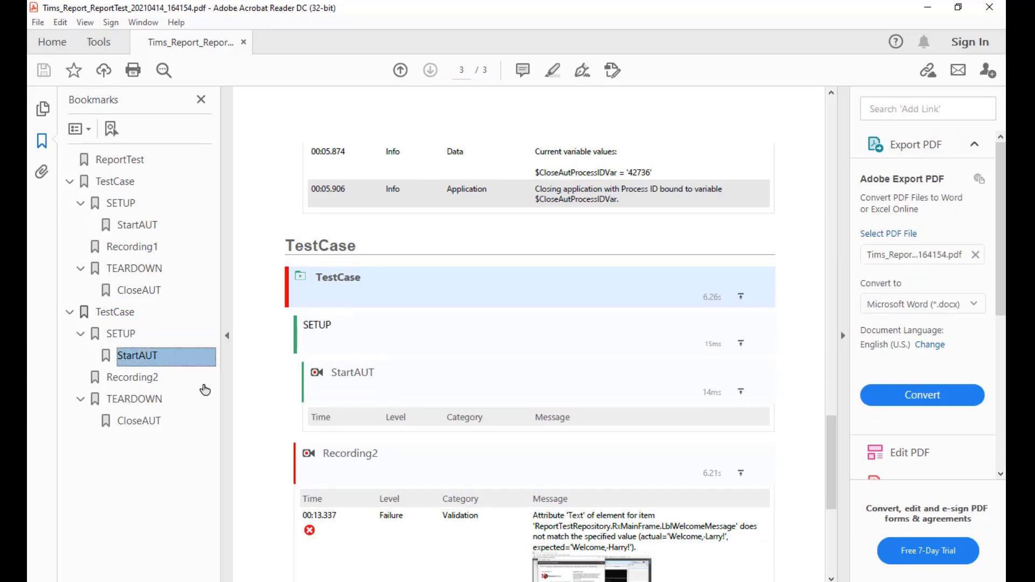
left_click(139, 401)
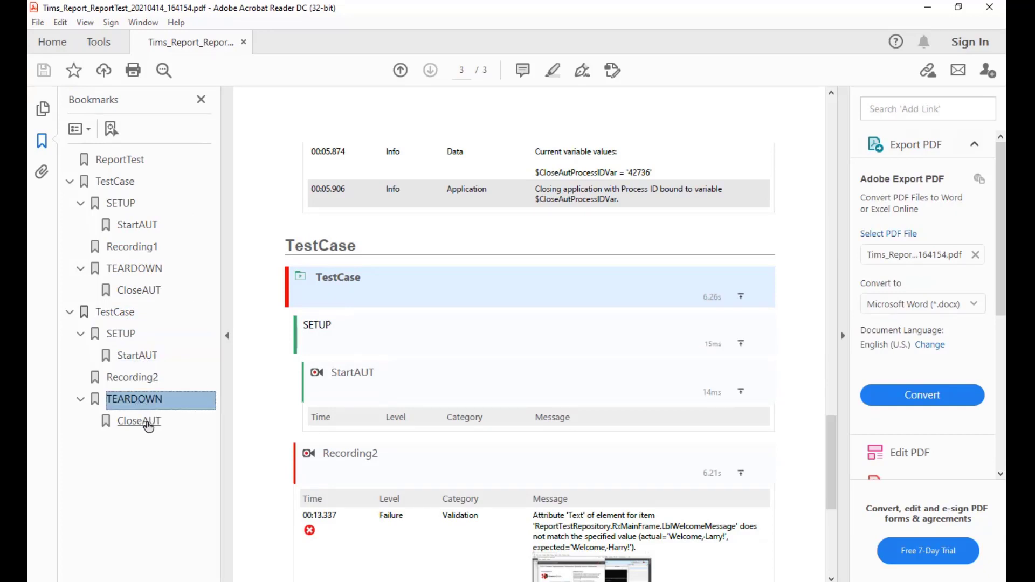
left_click(141, 421)
scroll(426, 387, "down", 2)
scroll(425, 390, "down", 4)
scroll(424, 393, "up", 6)
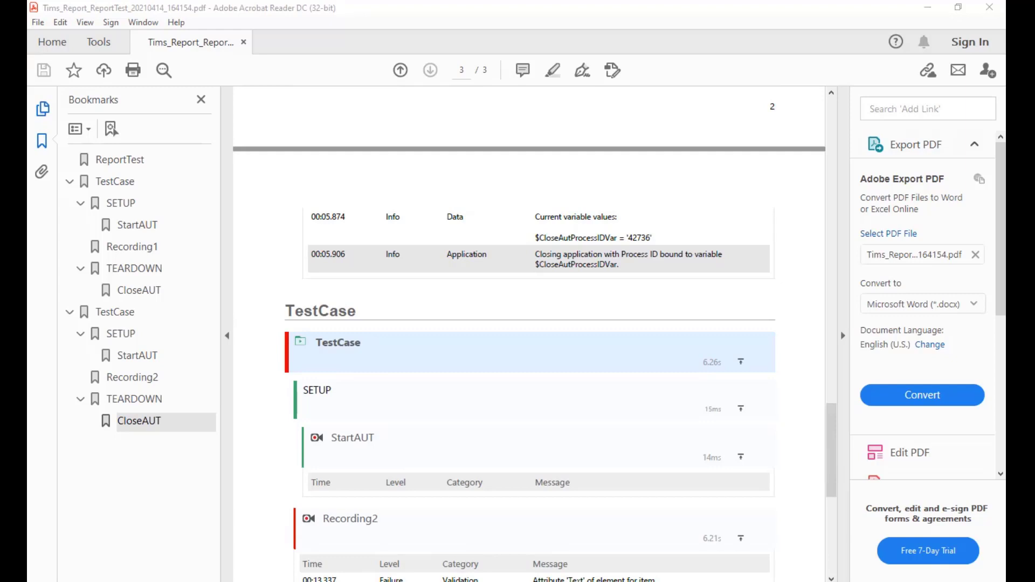
left_click(927, 8)
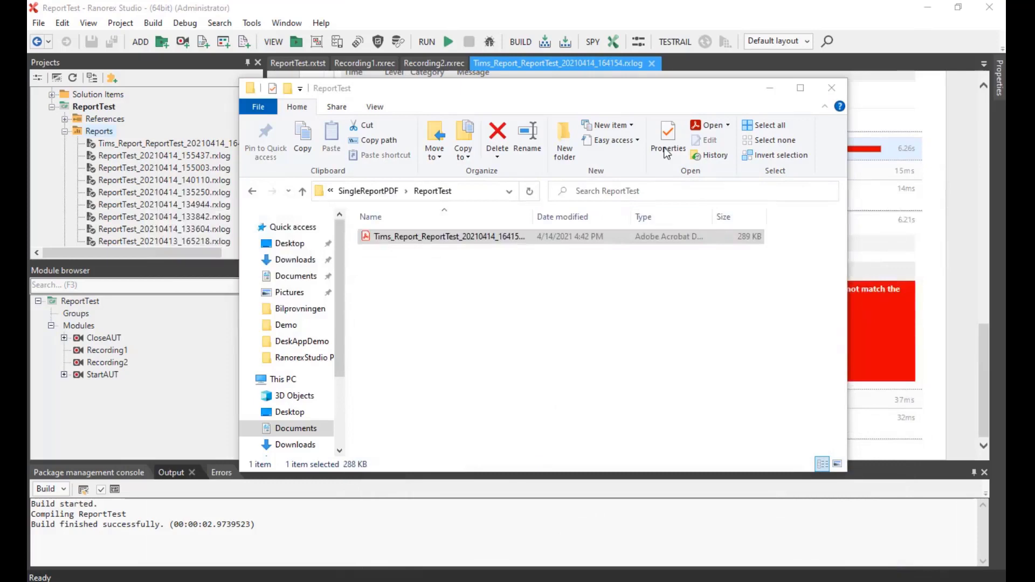
left_click(770, 89)
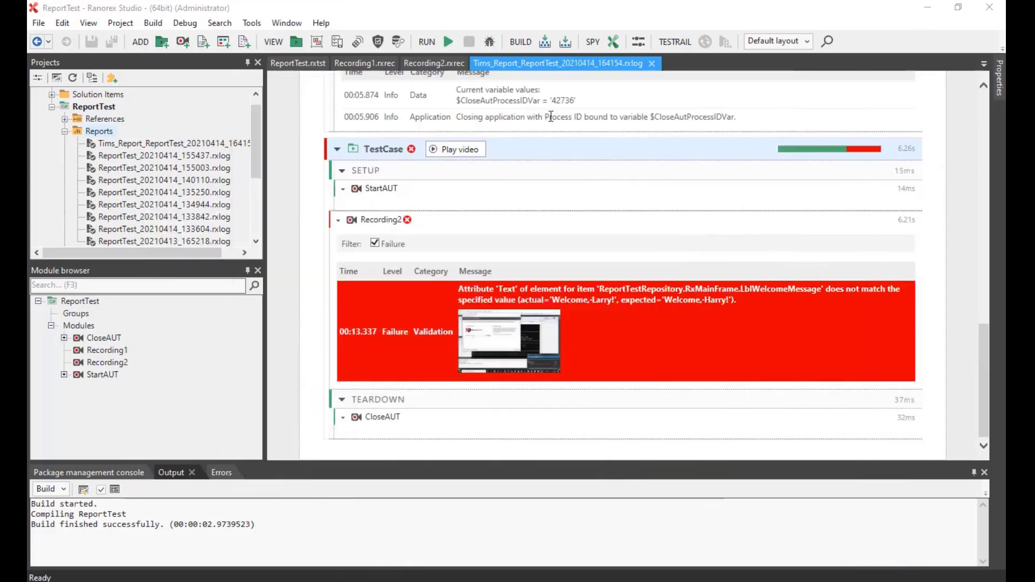
Create a custom report template in the ReportTest test suite's report properties and accept the settings.
left_click(289, 66)
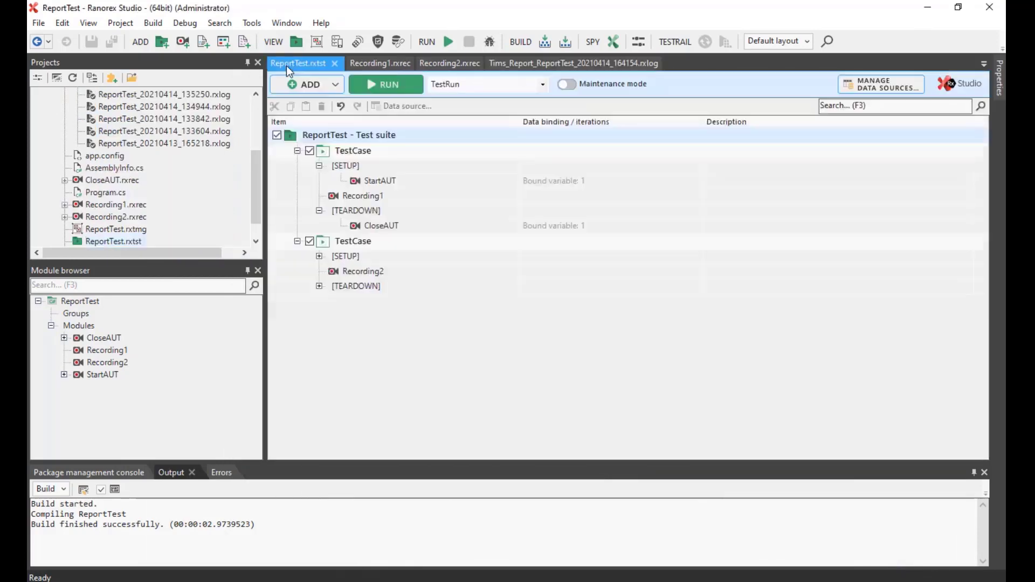
right_click(364, 138)
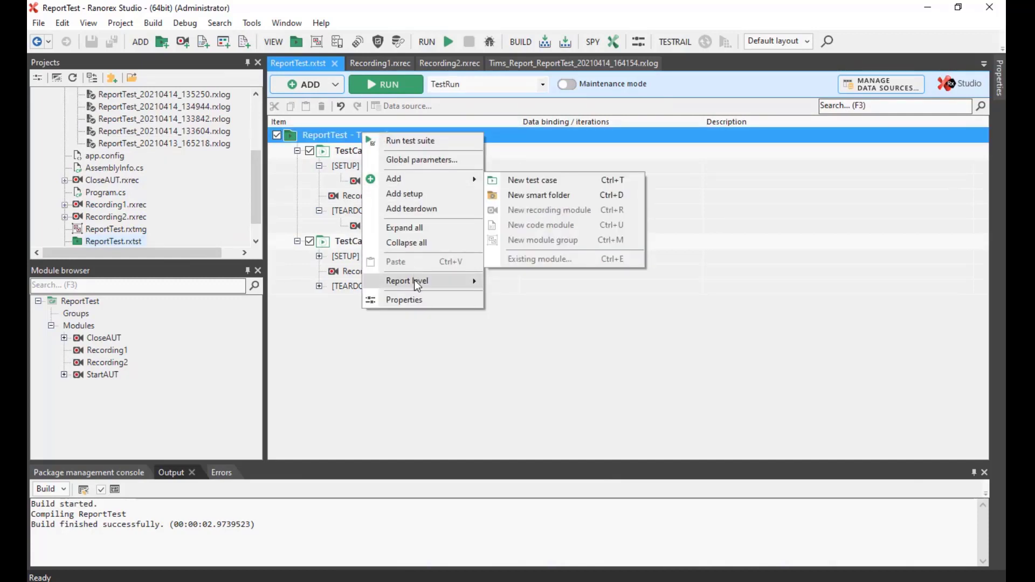
left_click(400, 305)
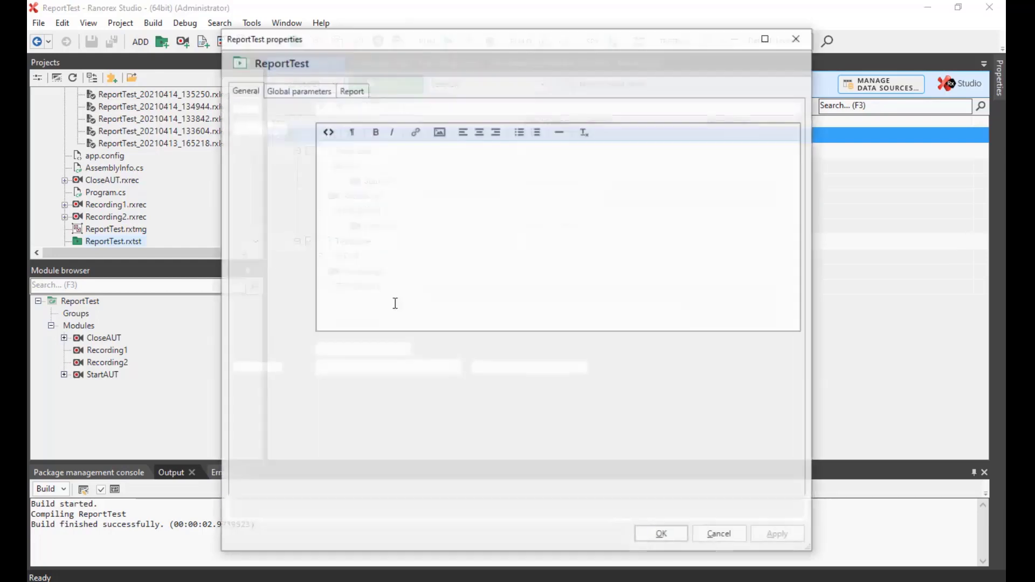
left_click(351, 90)
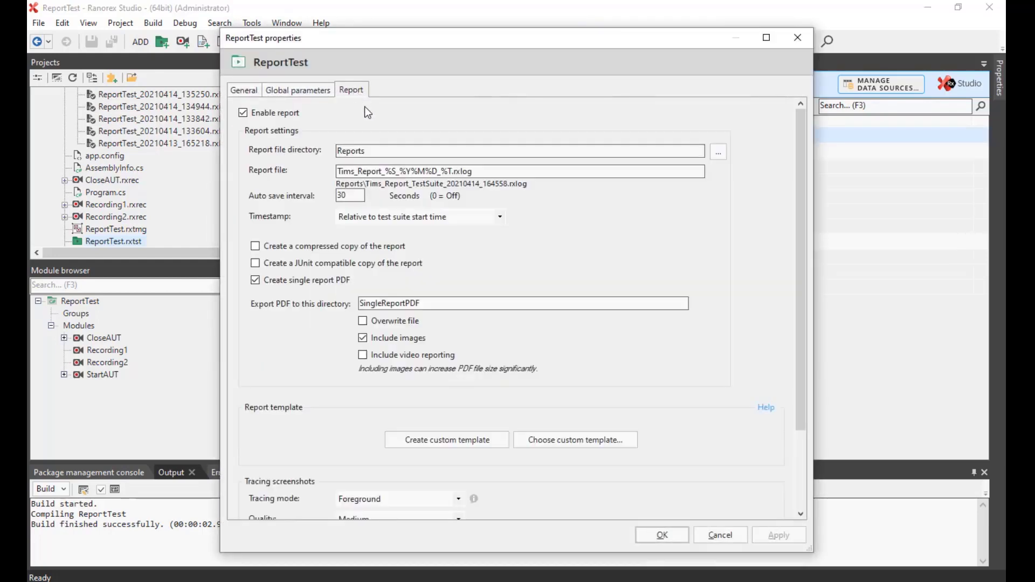
scroll(529, 279, "down", 3)
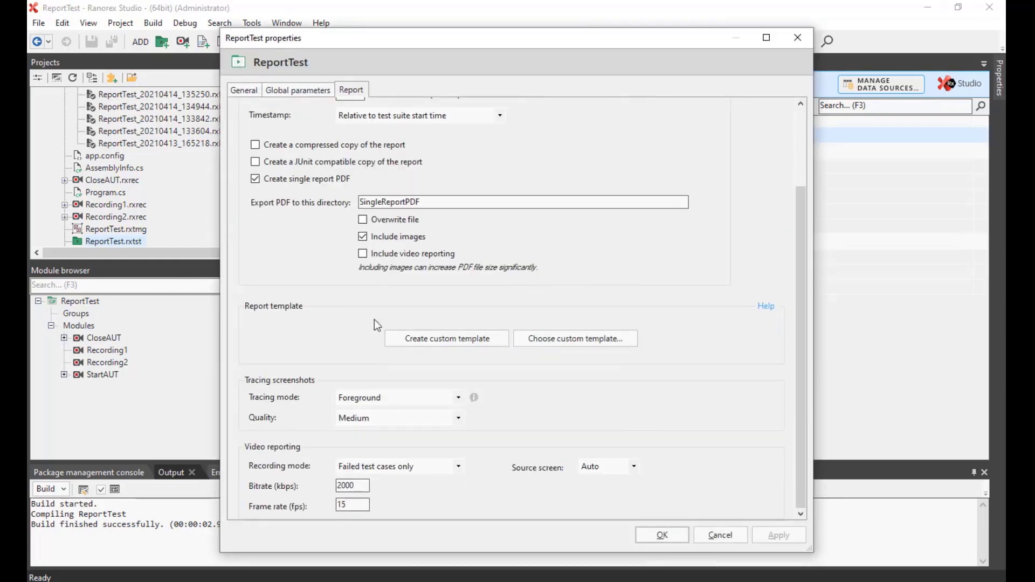
left_click(441, 339)
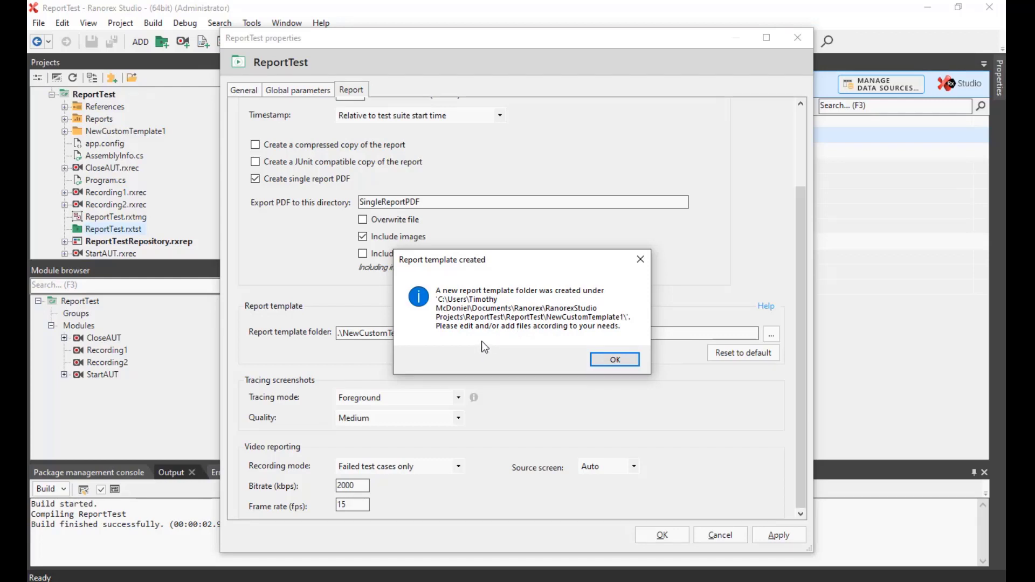
left_click(610, 359)
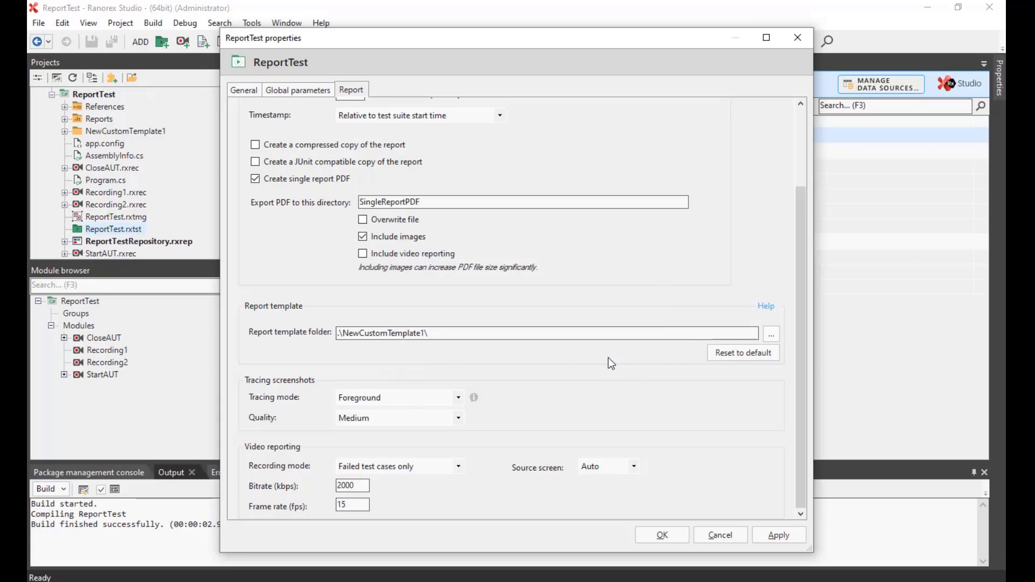
left_click(661, 536)
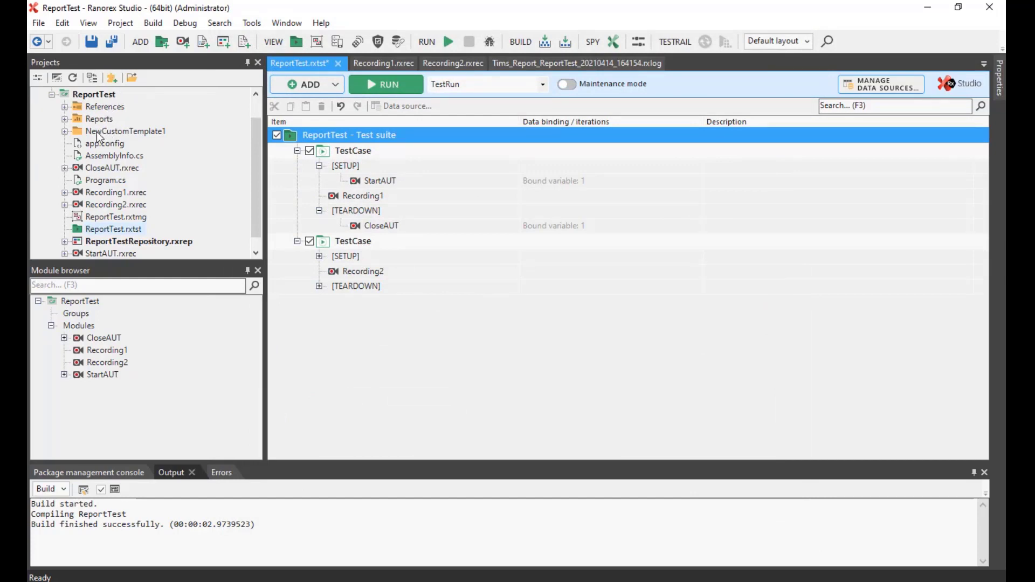
Rename the project's NewCustomTemplate1 folder as FrogConsulting and expand it to show its template files.
right_click(140, 131)
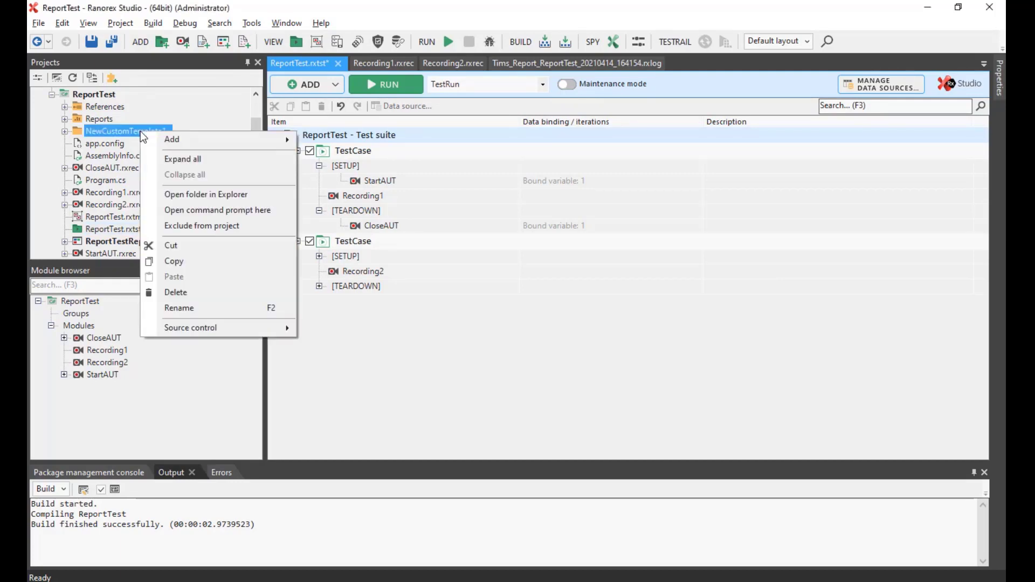
left_click(177, 307)
type("Fr")
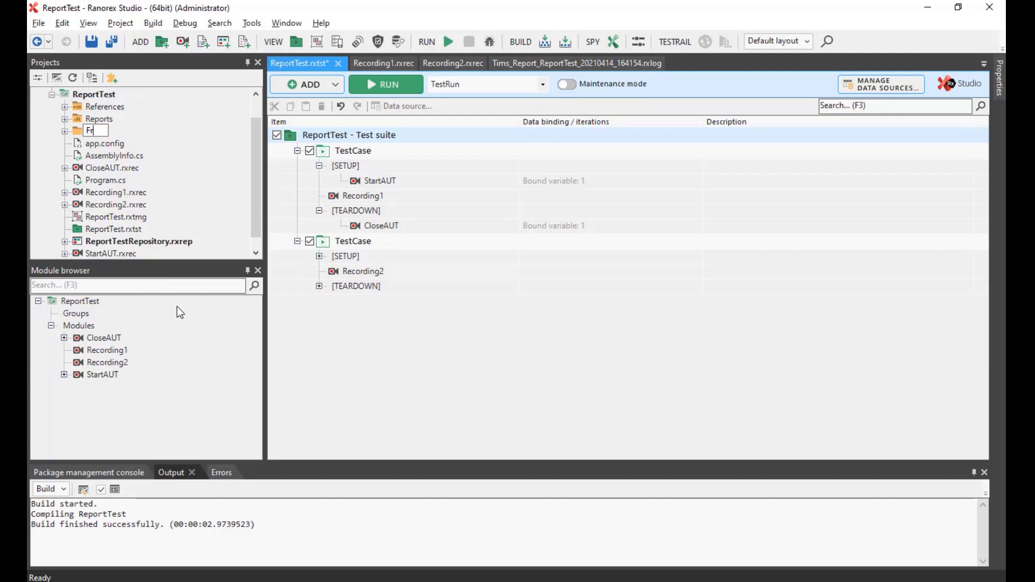
type("ogConsulting")
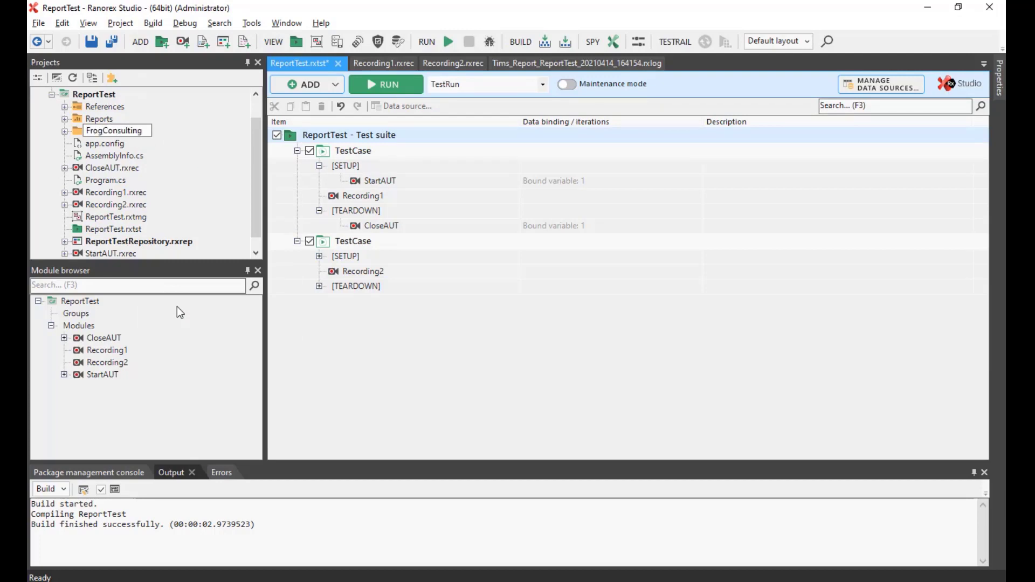
key("Return")
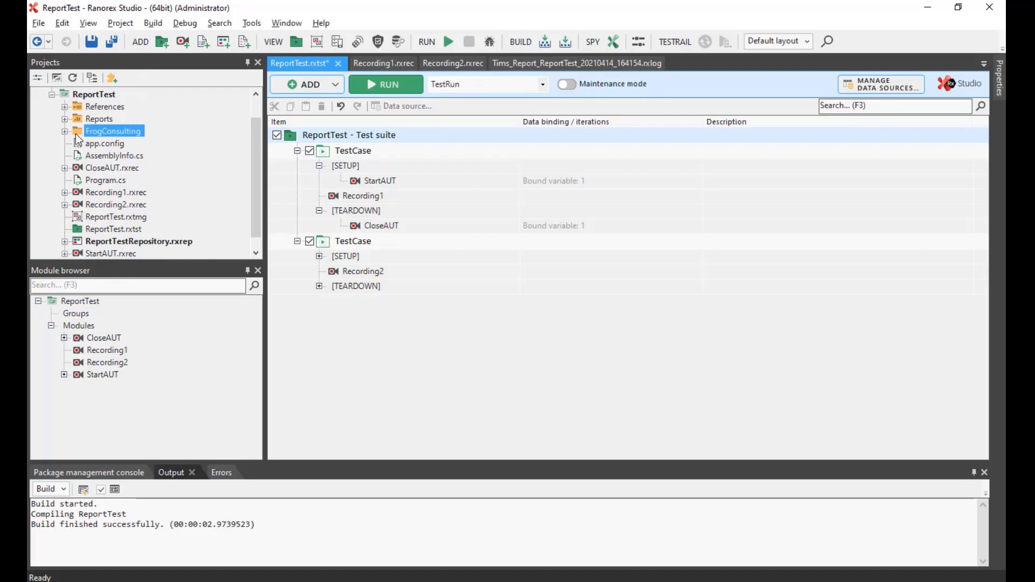
left_click(65, 132)
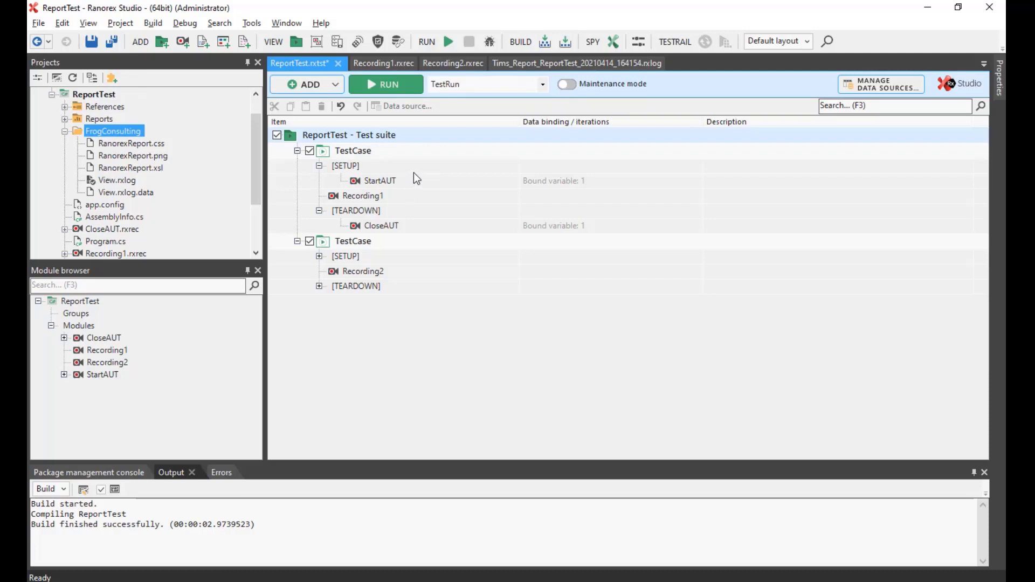
Set the report template folder in the test suite's report properties to the project's FrogConsulting folder.
right_click(368, 138)
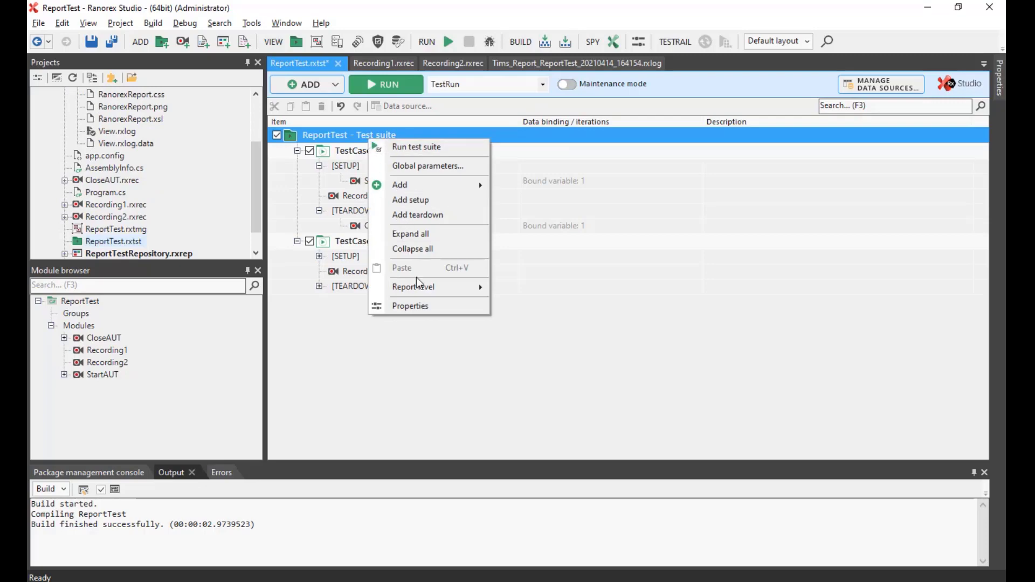
left_click(415, 305)
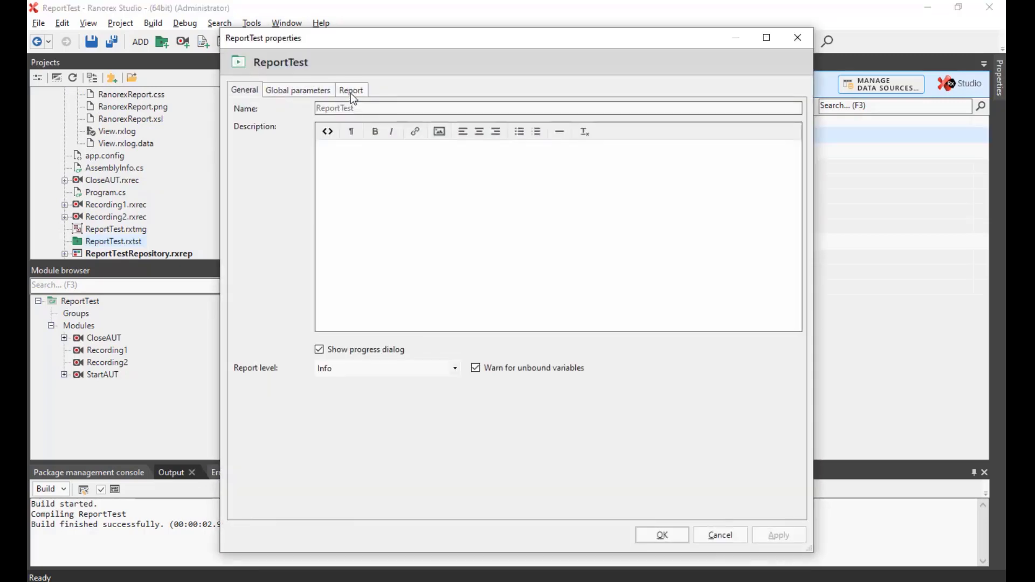
left_click(350, 90)
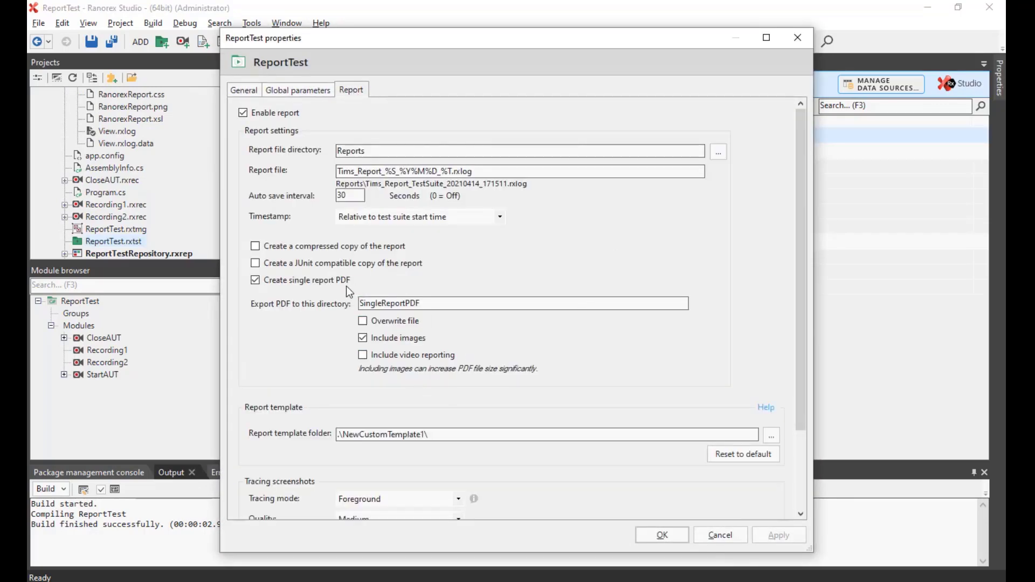
left_click(772, 435)
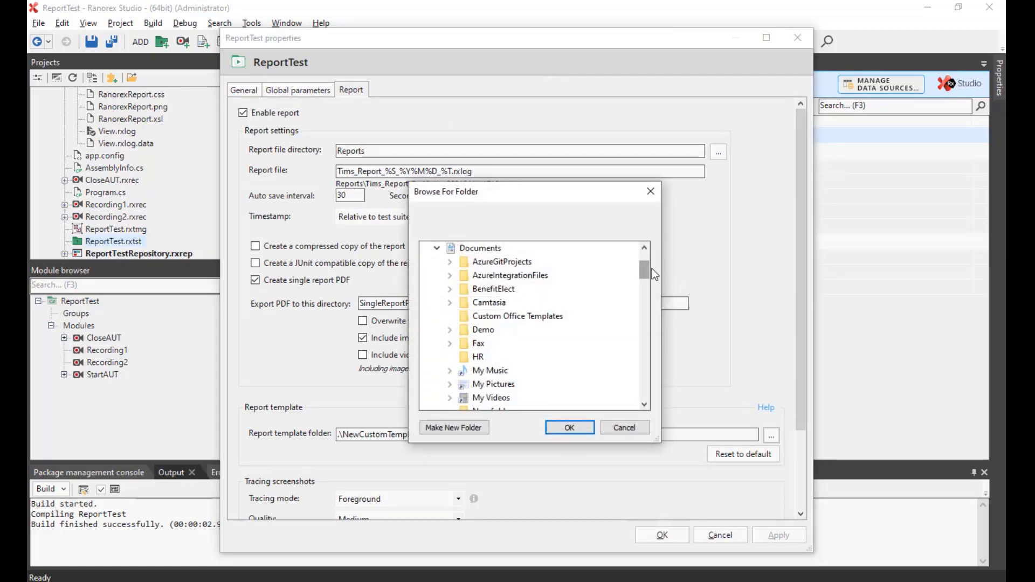
left_click_drag(645, 267, 650, 339)
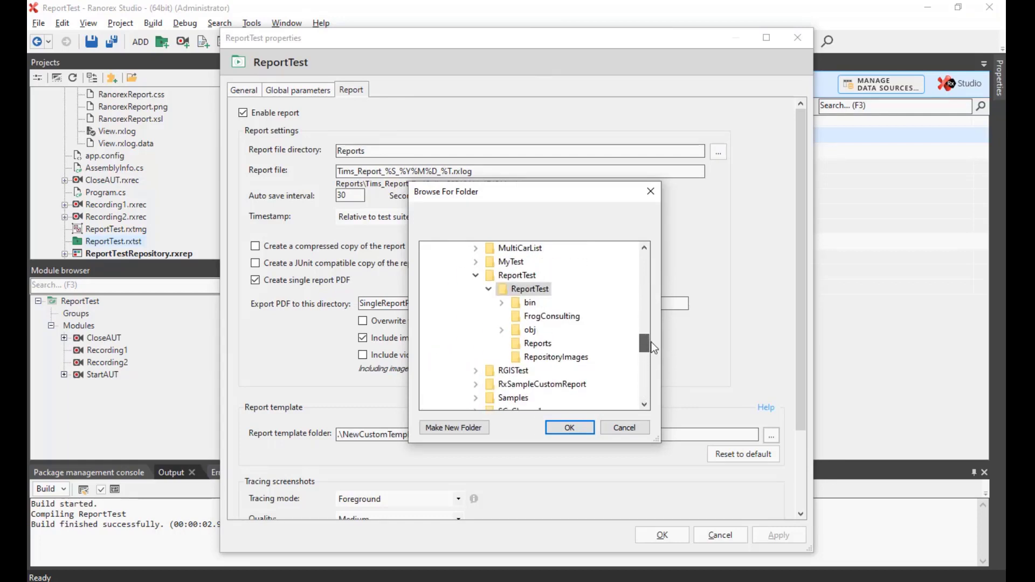
left_click(550, 318)
left_click(569, 426)
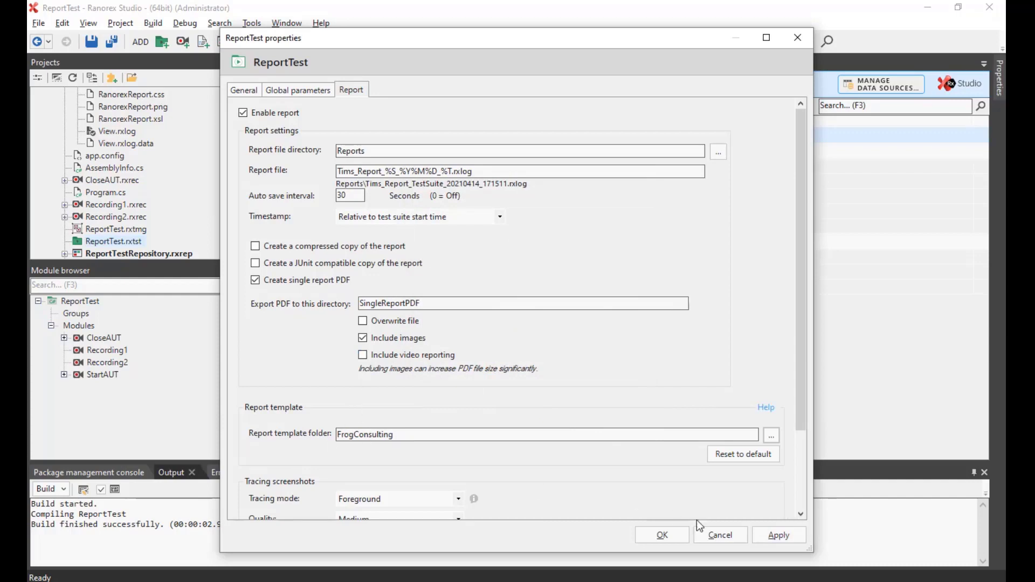
left_click(678, 535)
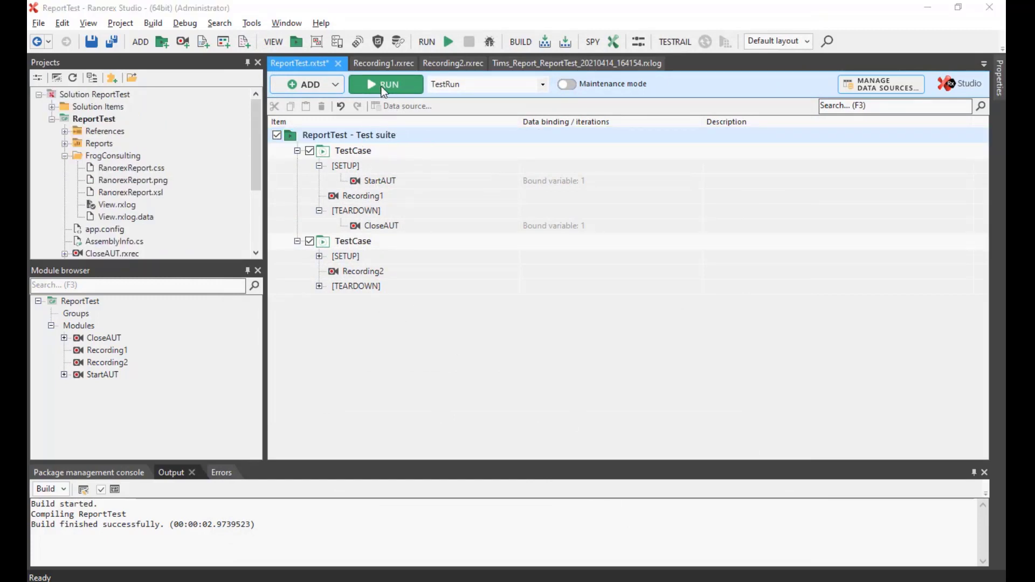
Exclude the second TestCase from the run, run the test suite, and expand the TestCase in the new report.
left_click(309, 241)
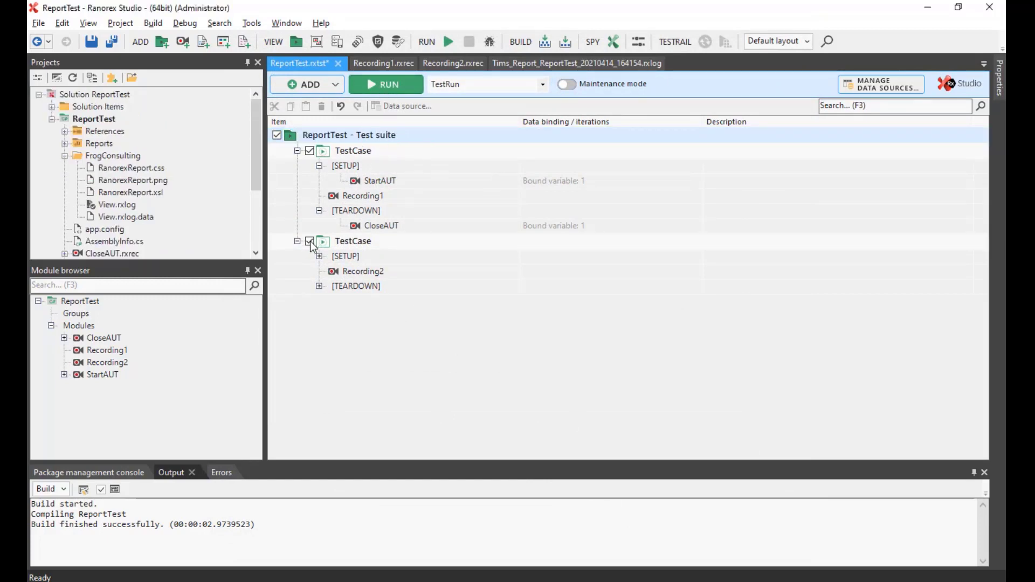
left_click(395, 85)
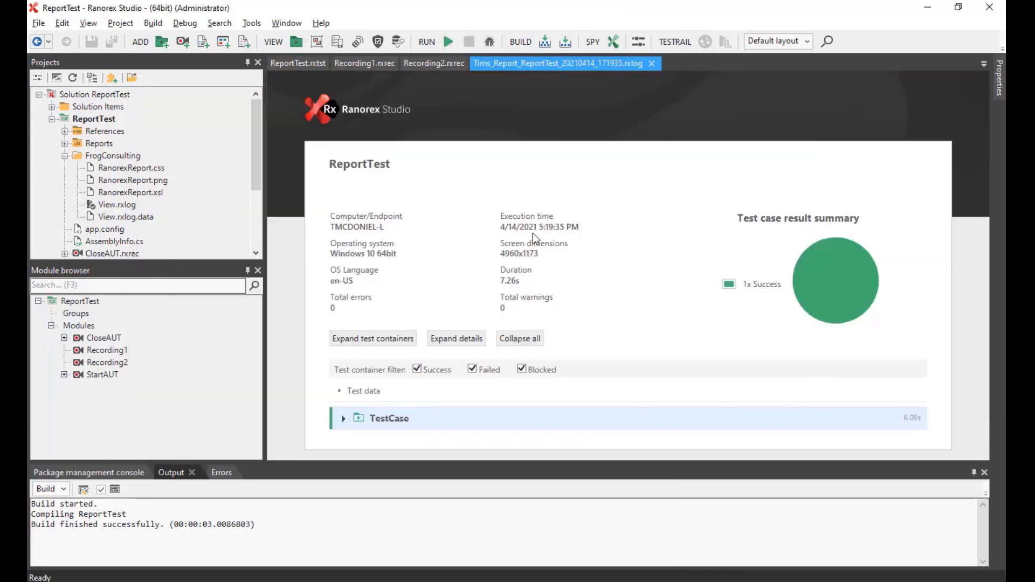
left_click(378, 416)
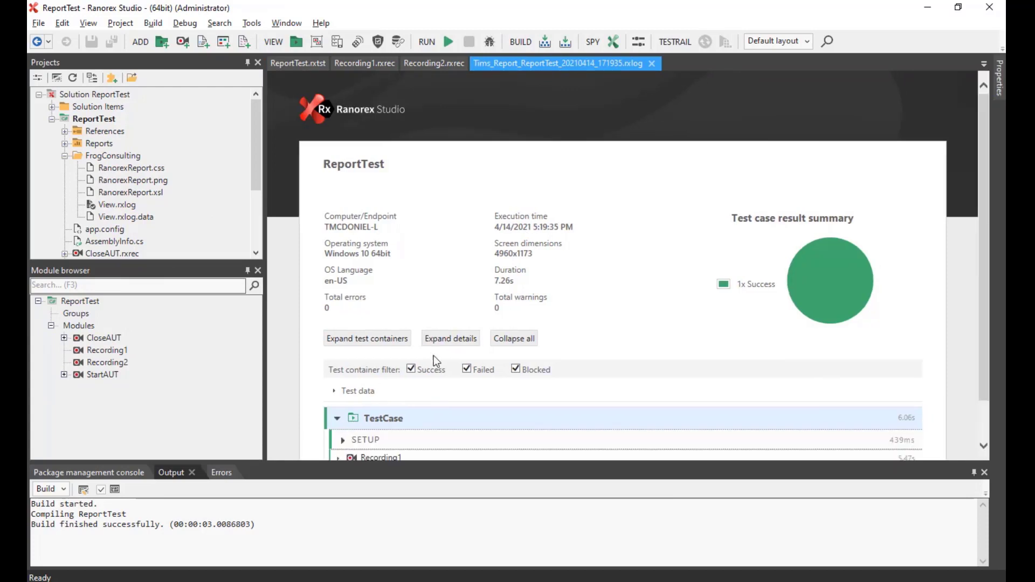
scroll(431, 359, "down", 1)
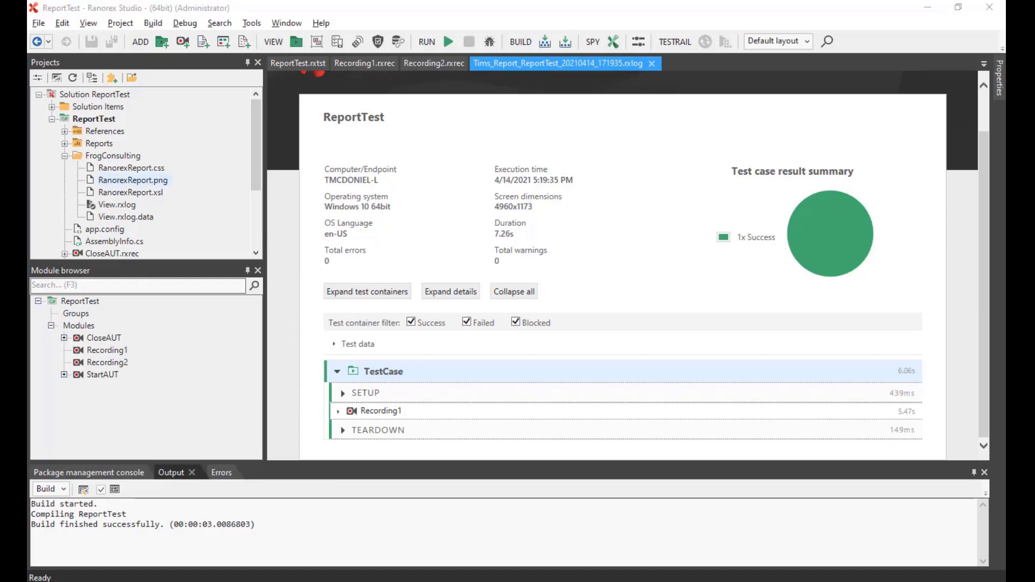
Switch to the Logo folder in File Explorer and open frogconsulting.png to view the company logo.
left_click(379, 581)
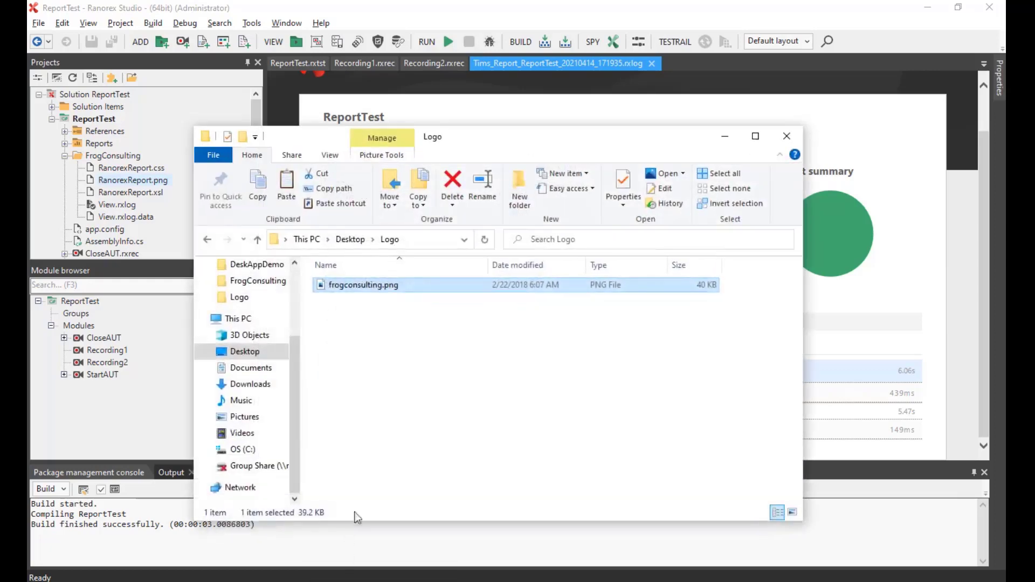
double_click(370, 286)
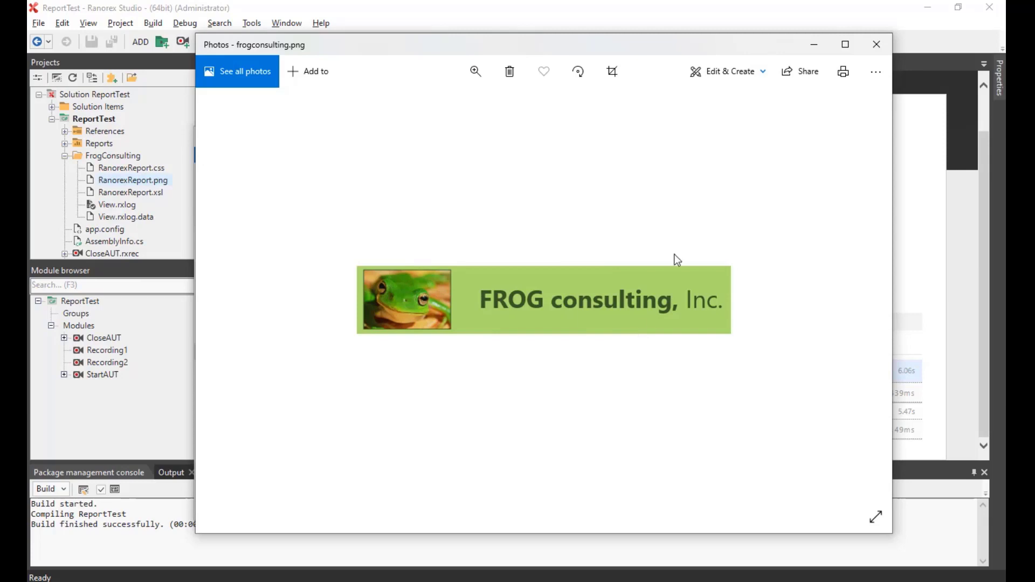
Close the logo preview and its folder window, and add a copy of frogconsulting.png to the project's FrogConsulting folder, listing all file types.
left_click(871, 48)
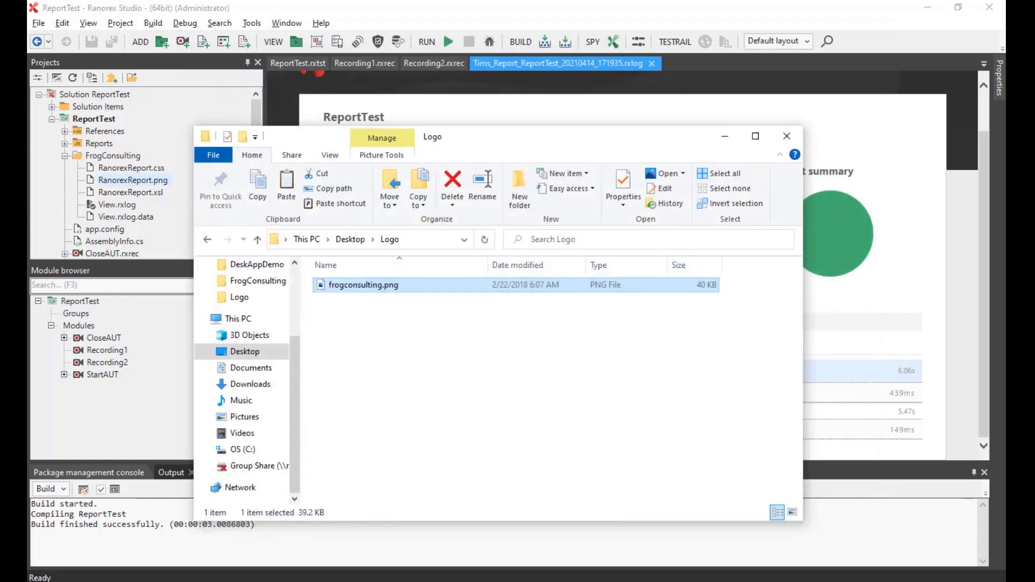
left_click(793, 135)
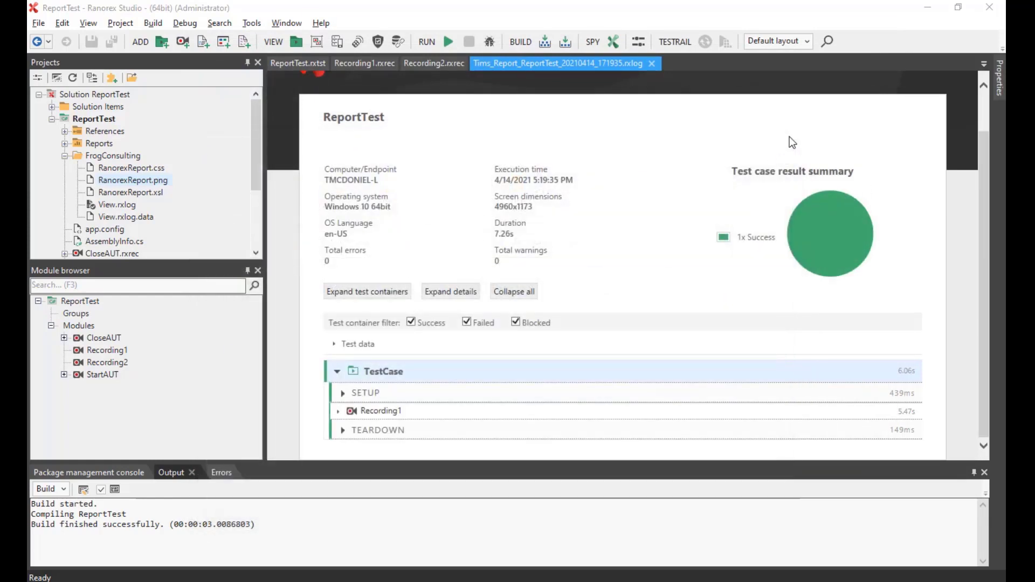
right_click(114, 157)
mouse_move(134, 165)
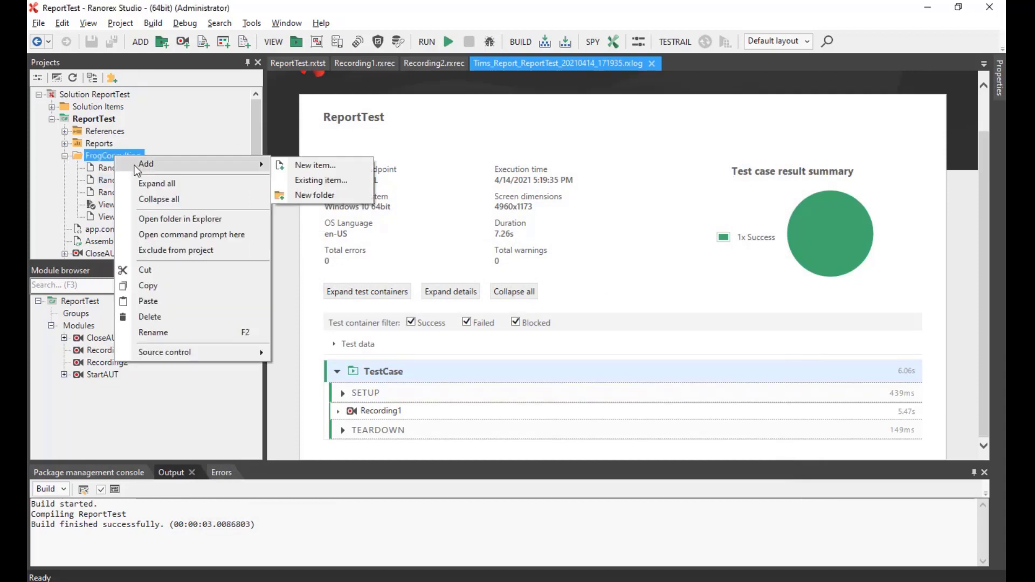
left_click(303, 181)
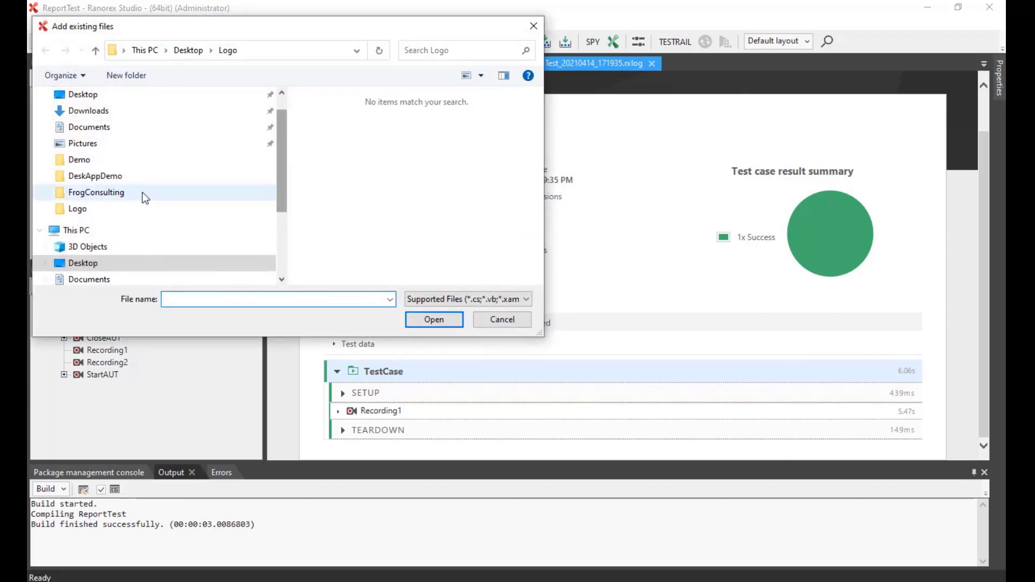
left_click(118, 208)
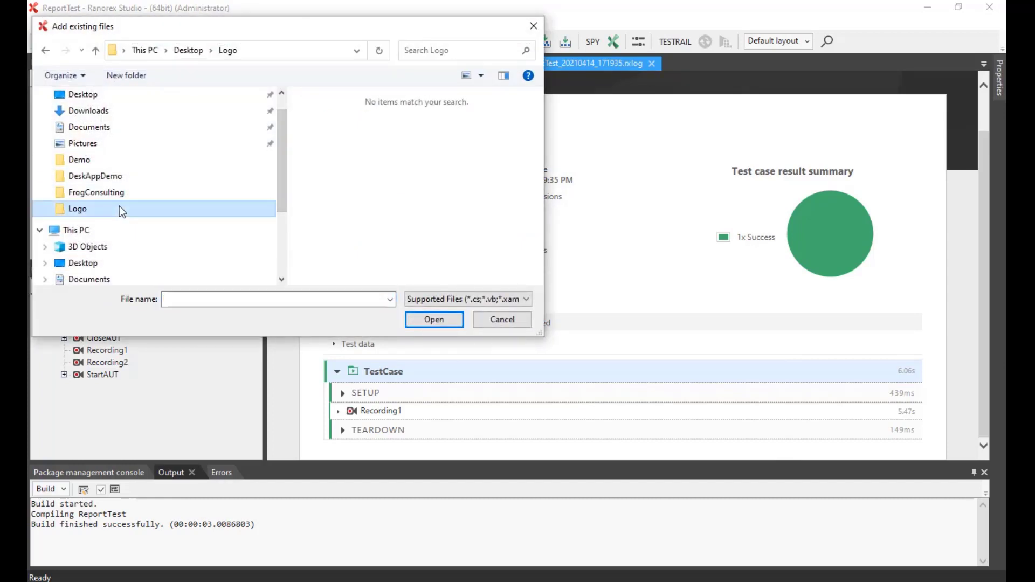
left_click(430, 300)
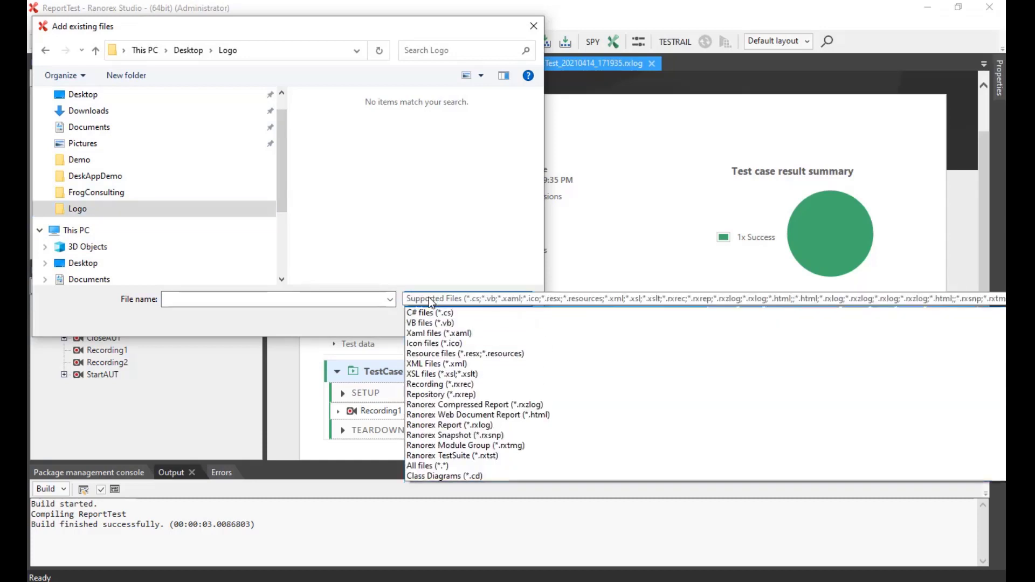
left_click(420, 477)
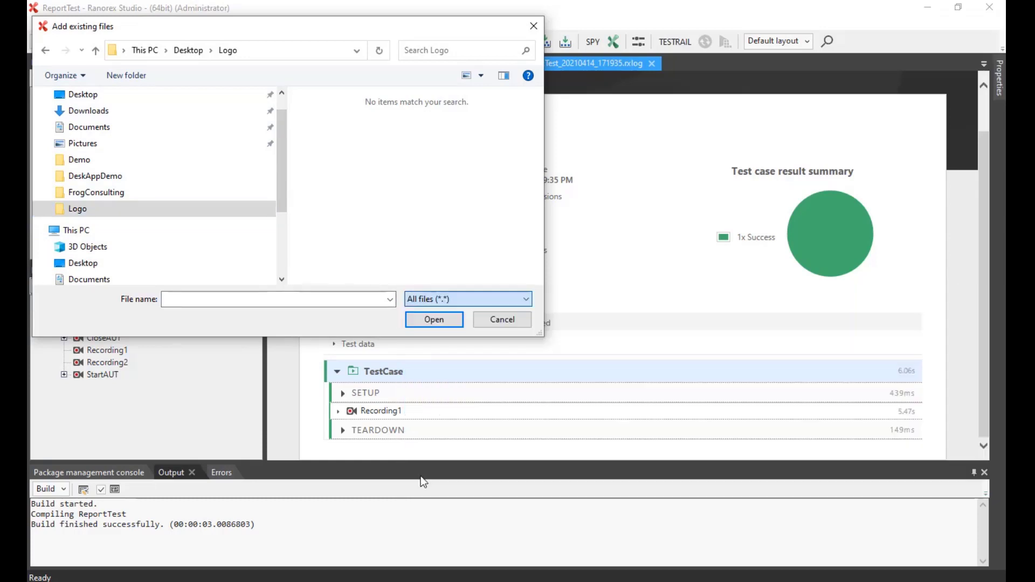
left_click(323, 93)
left_click(427, 319)
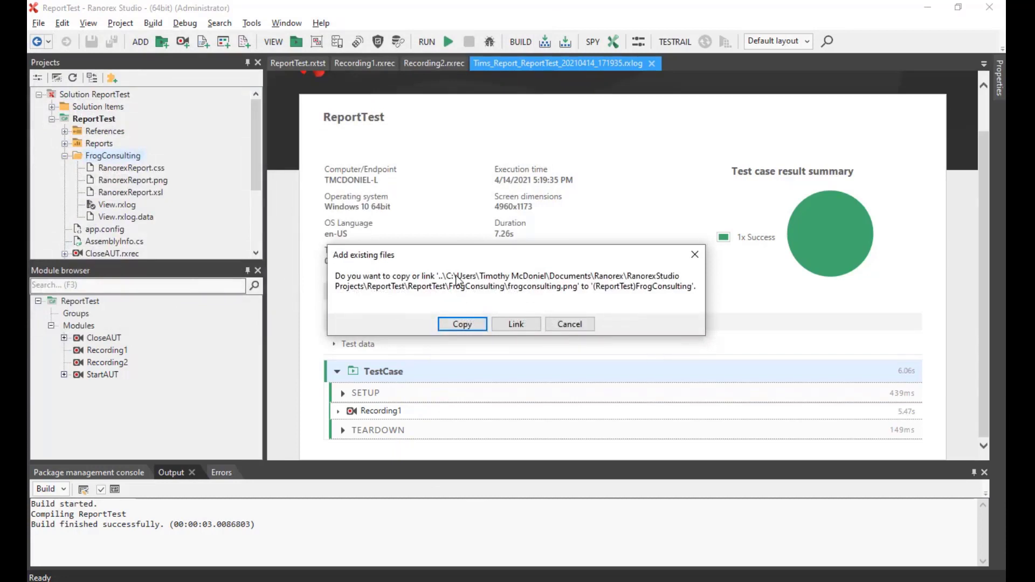
left_click(463, 325)
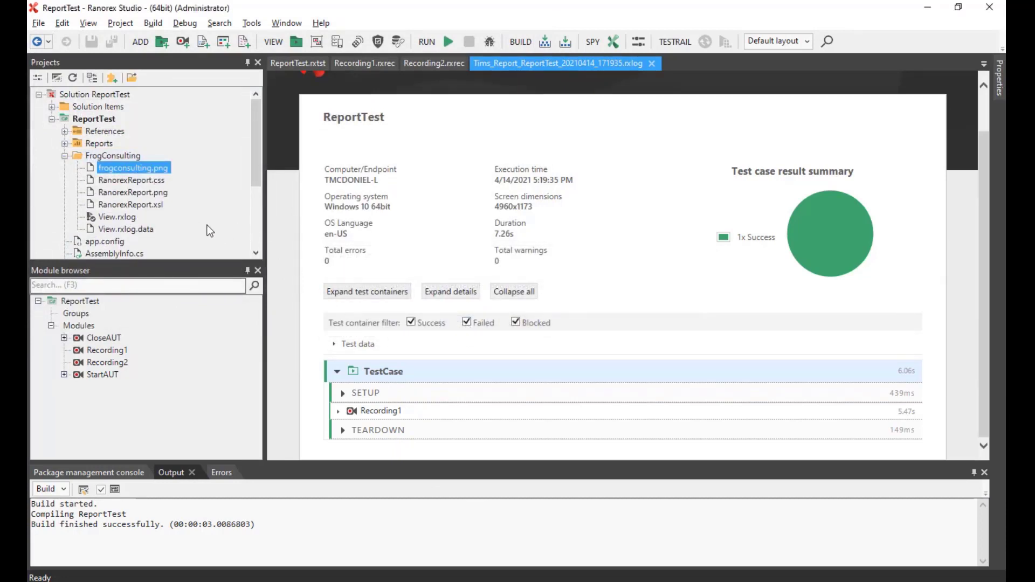
Set the Copy to output directory property of frogconsulting.png to Always and close its properties.
right_click(126, 168)
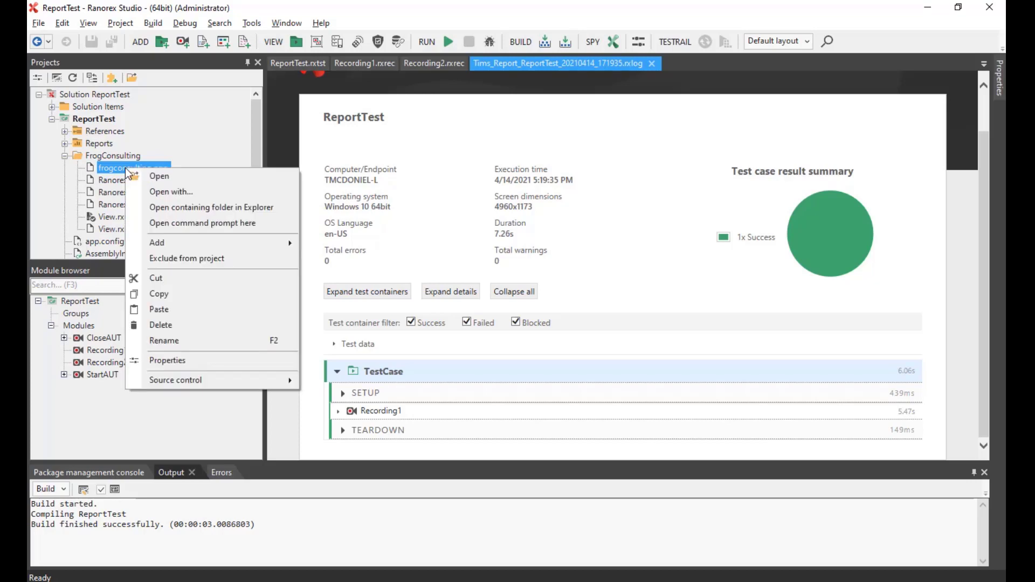
left_click(195, 359)
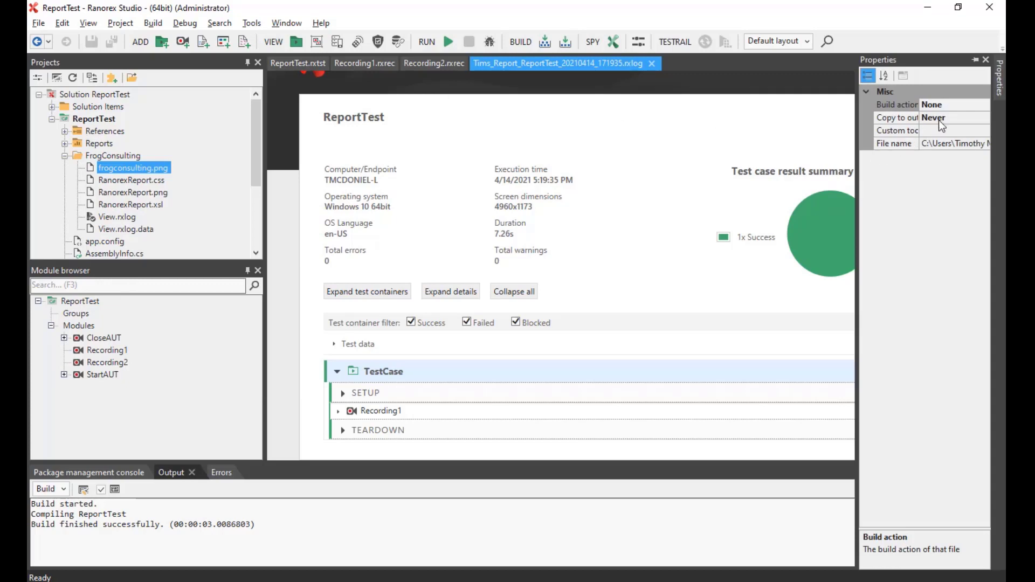
left_click(945, 117)
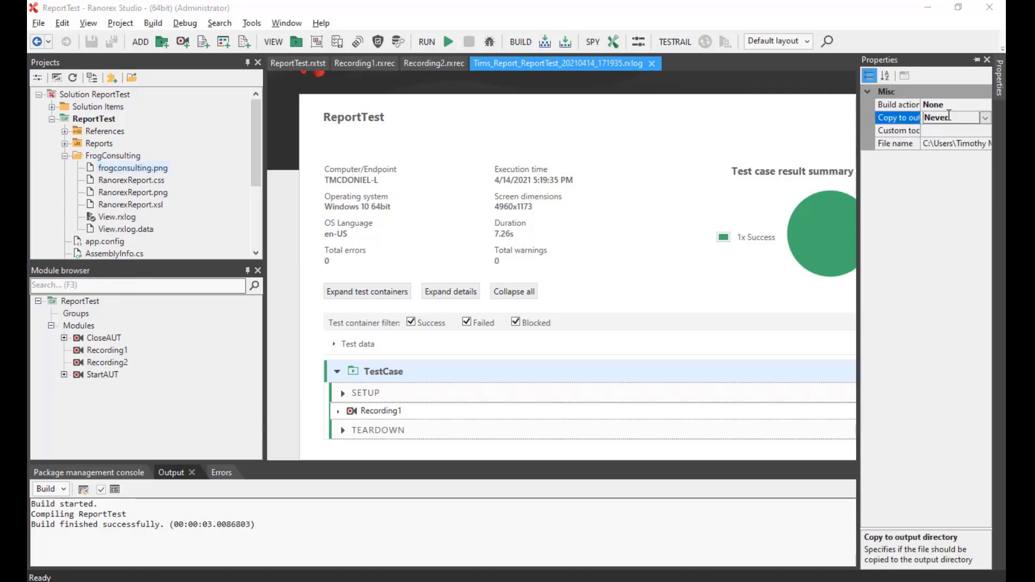
left_click(985, 117)
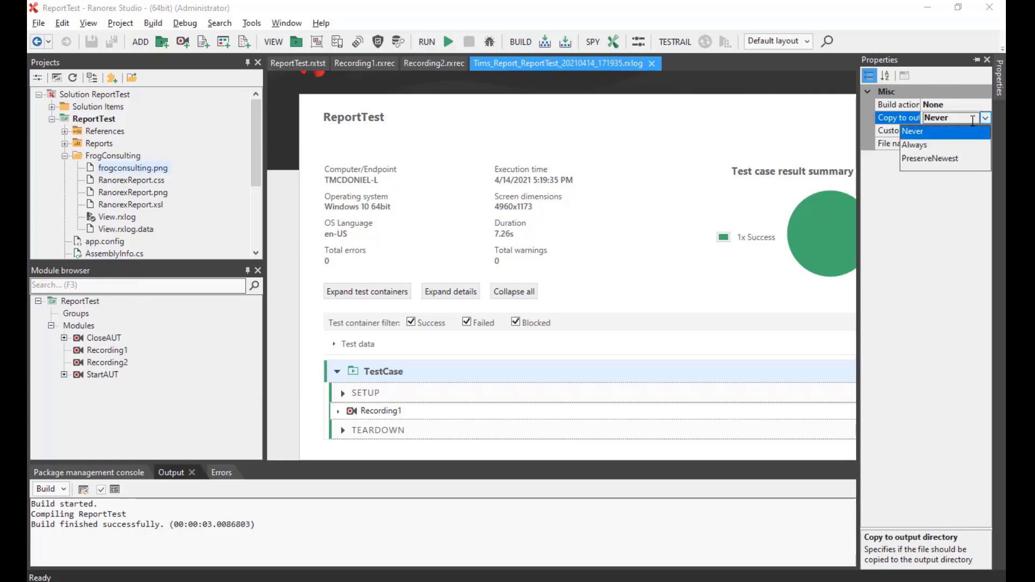
left_click(922, 146)
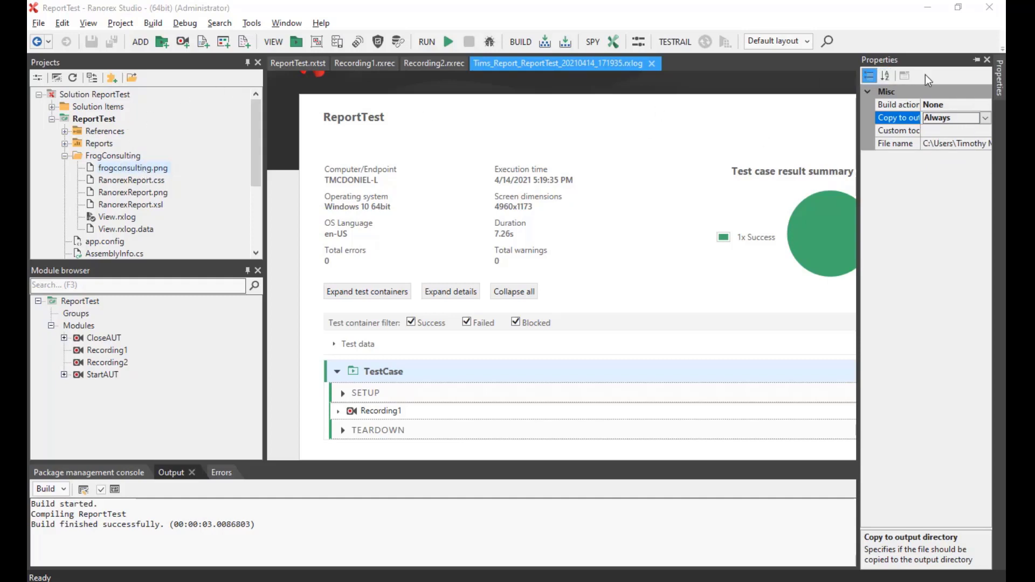
left_click(986, 60)
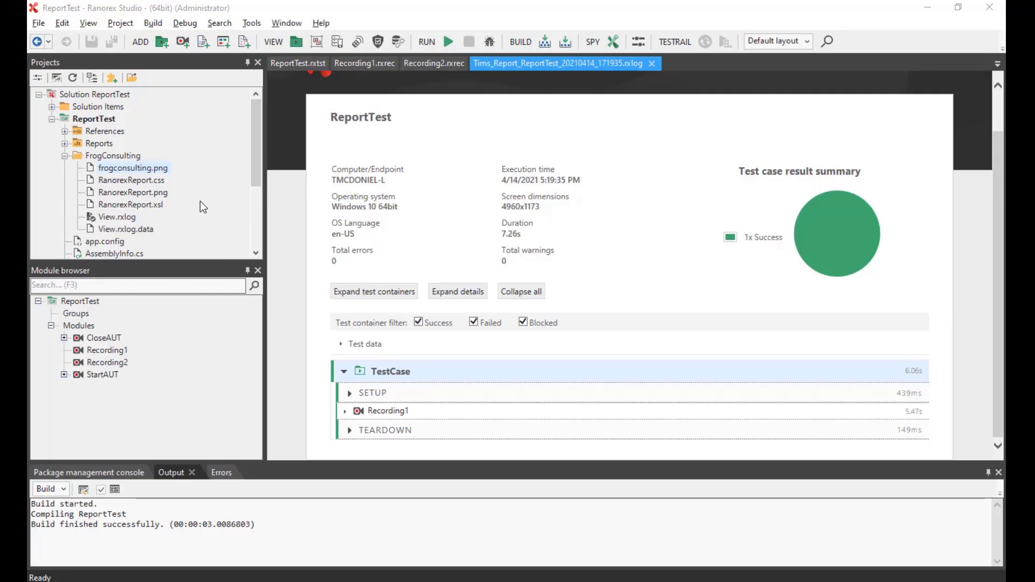
Open RanorexReport.css from the FrogConsulting folder and uncomment the report customization block at the end of the stylesheet.
left_click(141, 179)
double_click(135, 180)
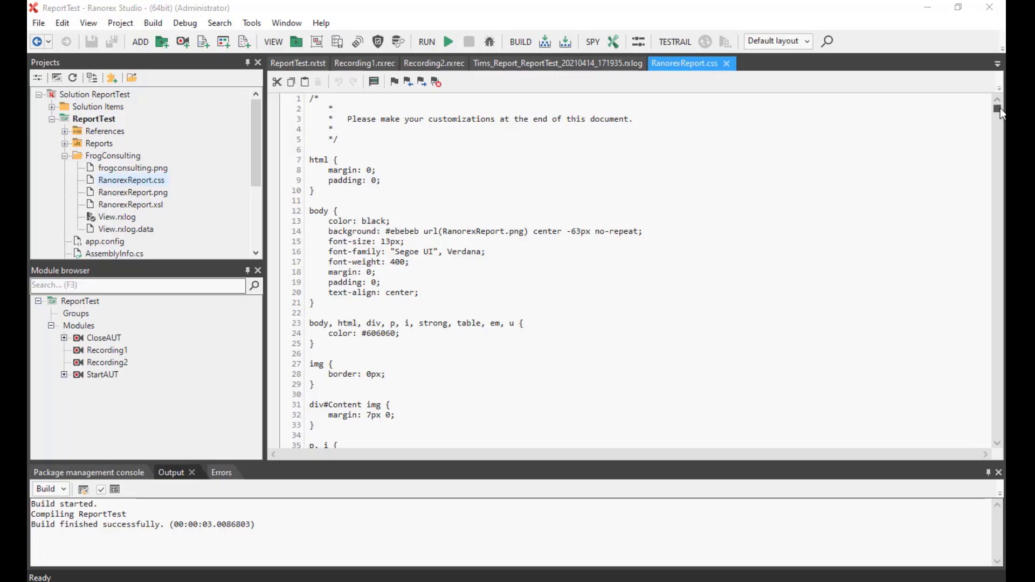
left_click_drag(997, 107, 969, 445)
scroll(873, 356, "down", 6)
scroll(857, 351, "down", 3)
scroll(857, 351, "up", 4)
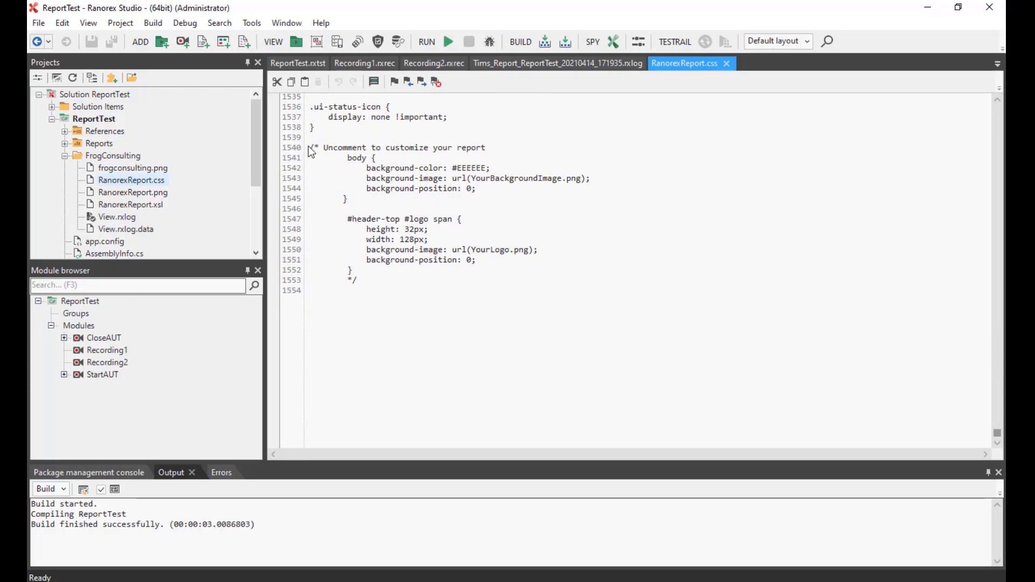
left_click_drag(312, 148, 483, 146)
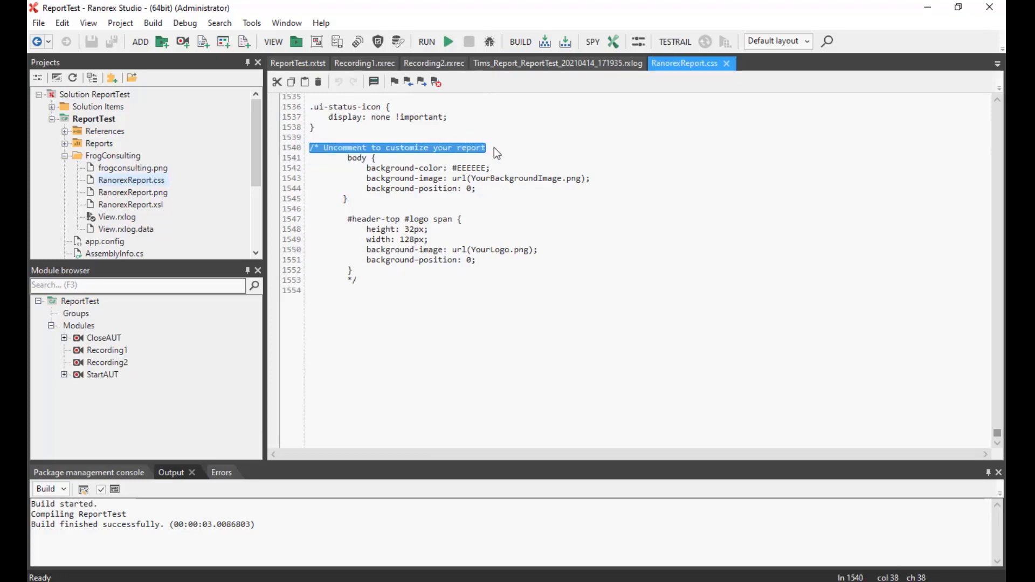
key("Delete")
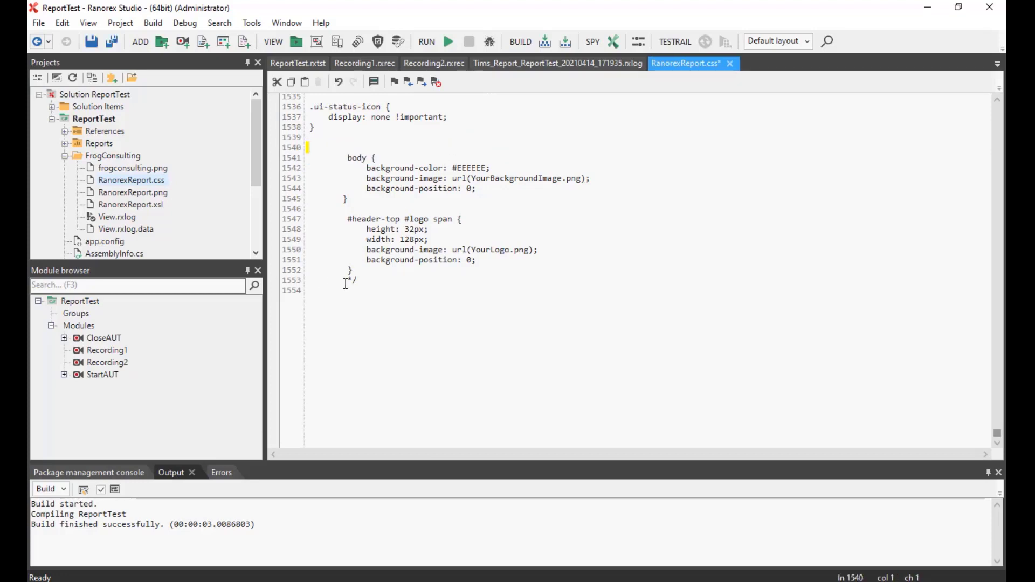
left_click_drag(343, 280, 359, 280)
key("Delete")
Set the body rule's background color to #ACDB6B and its background image to frogconsulting.png in the customization block.
left_click_drag(458, 167, 488, 167)
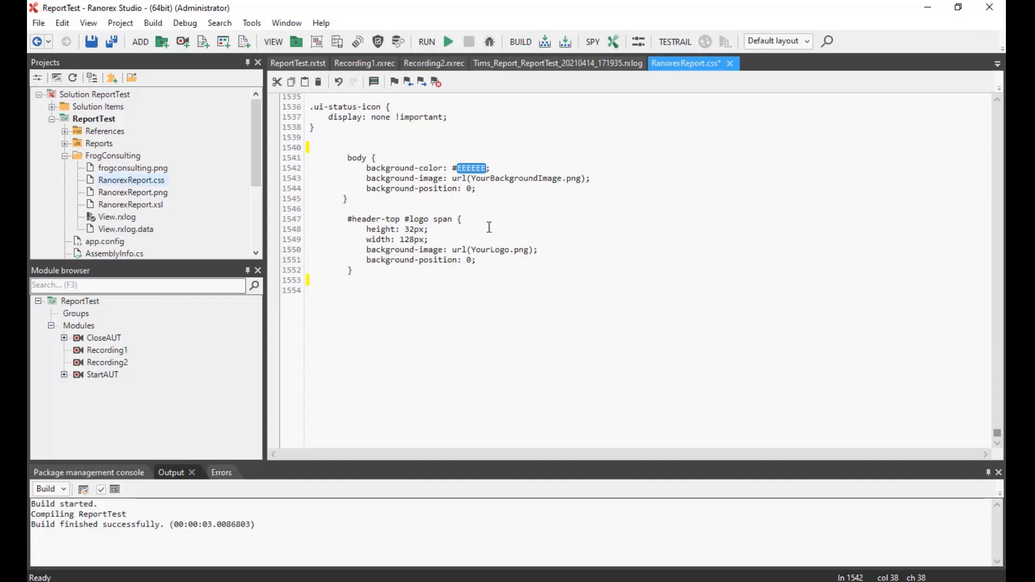
type("ACDB6B")
left_click_drag(472, 180, 563, 180)
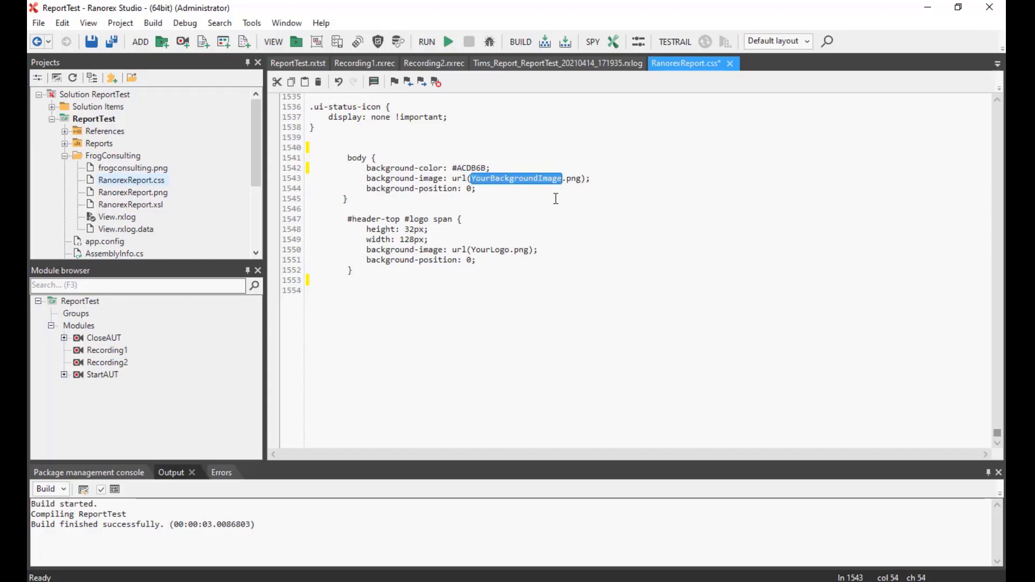
type("frogconsulti")
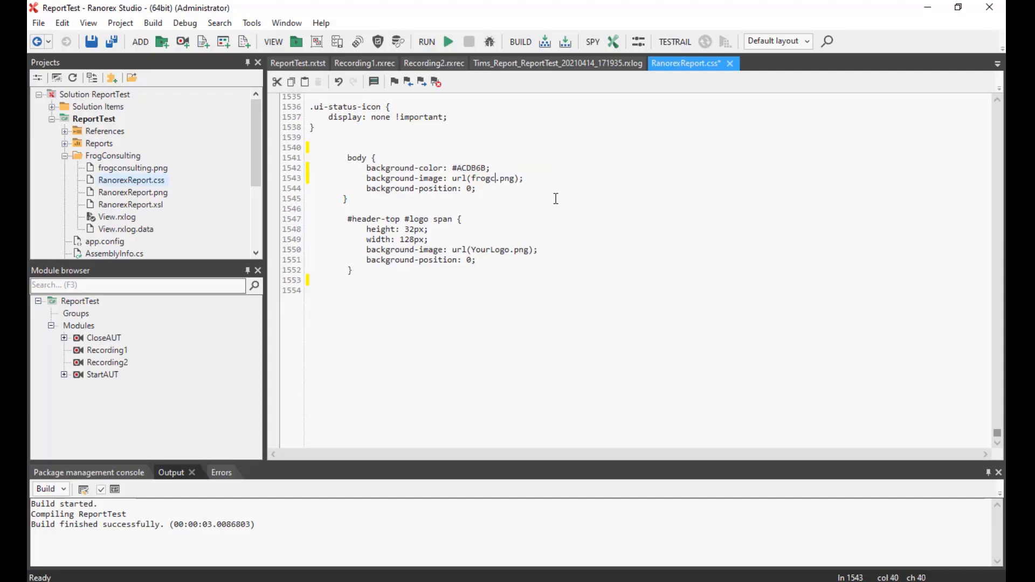
type("ng")
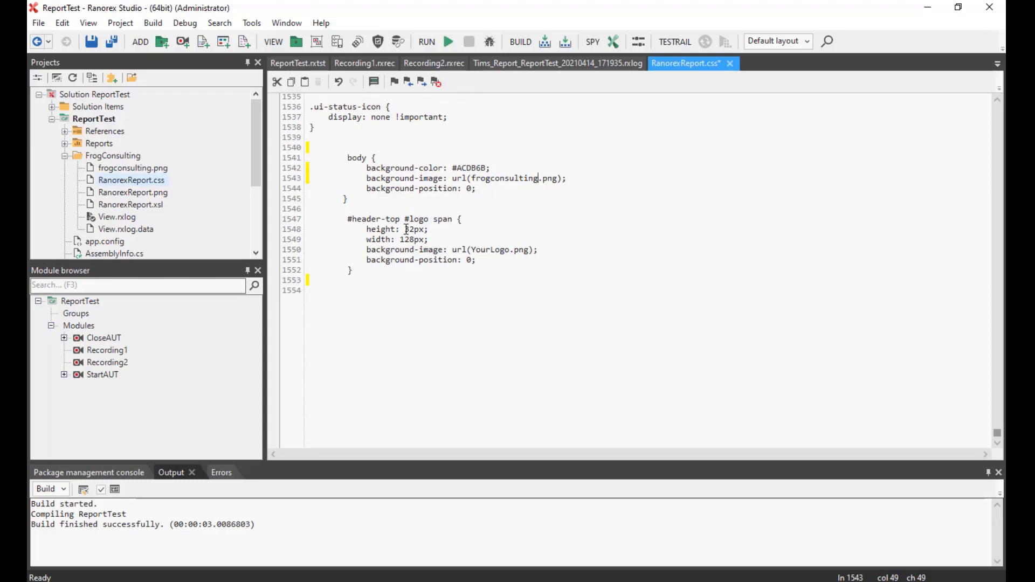
Set the header logo span's height to 100px and its width to 550px.
left_click_drag(405, 229, 413, 229)
type("100")
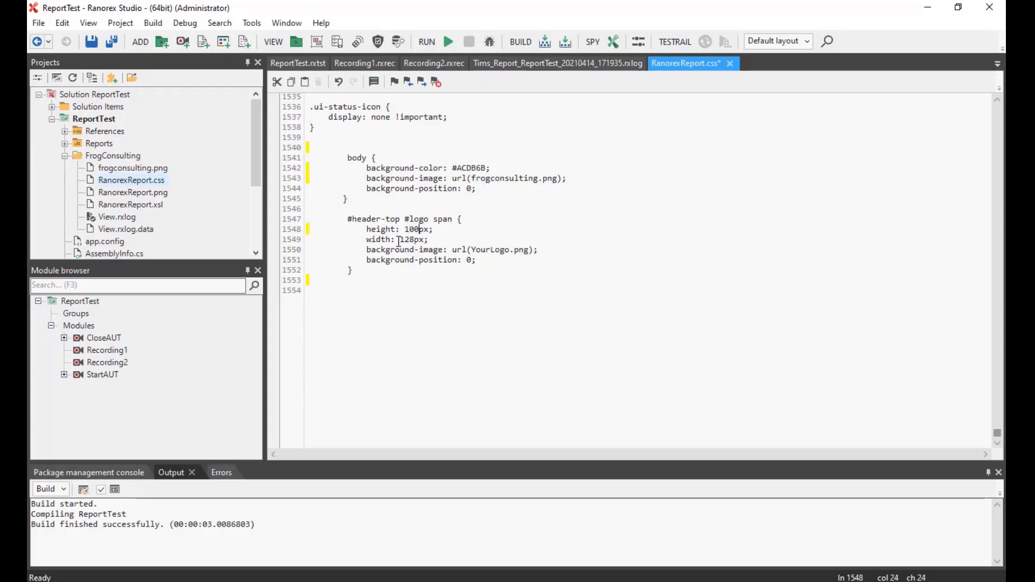
left_click_drag(399, 240, 416, 241)
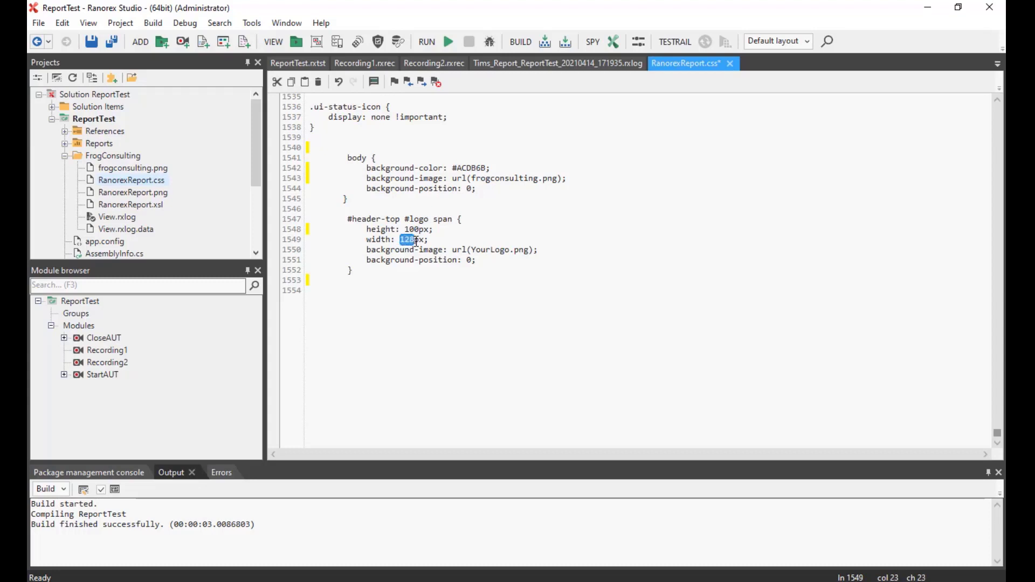
type("550")
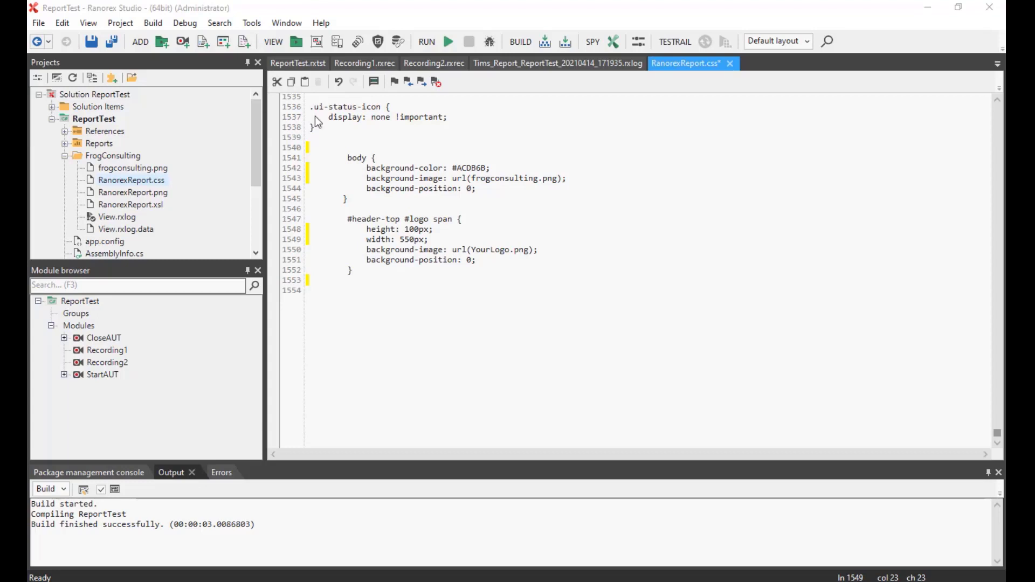
Paste a div#page rule with a 40px top margin at the end of the stylesheet and save the file.
left_click(337, 287)
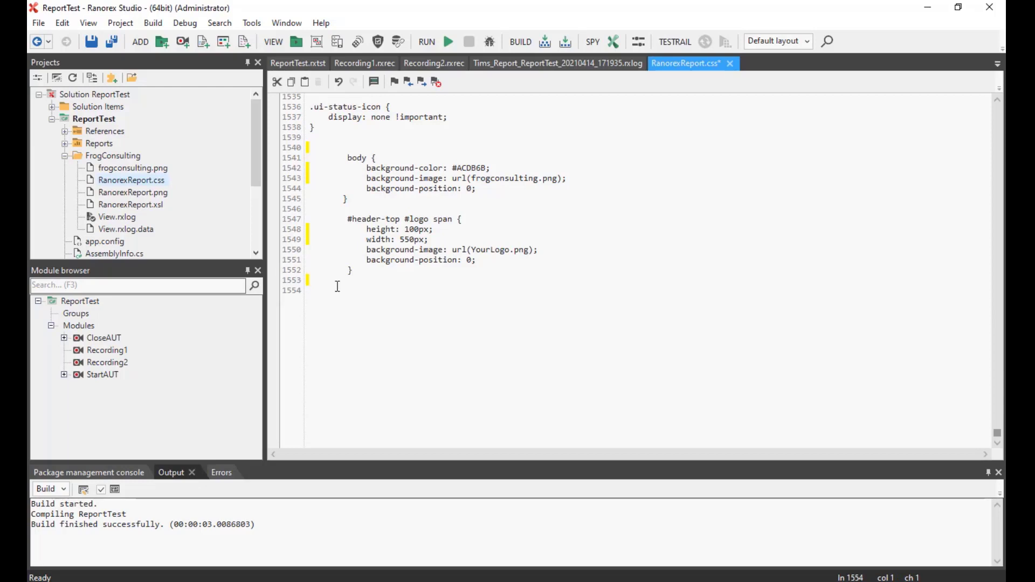
key("ctrl+v")
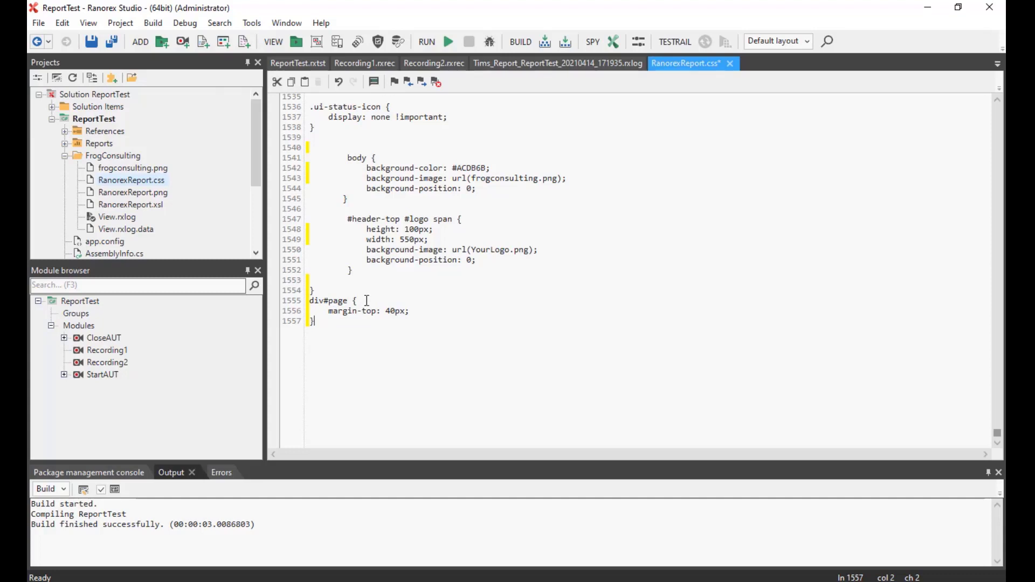
left_click(91, 41)
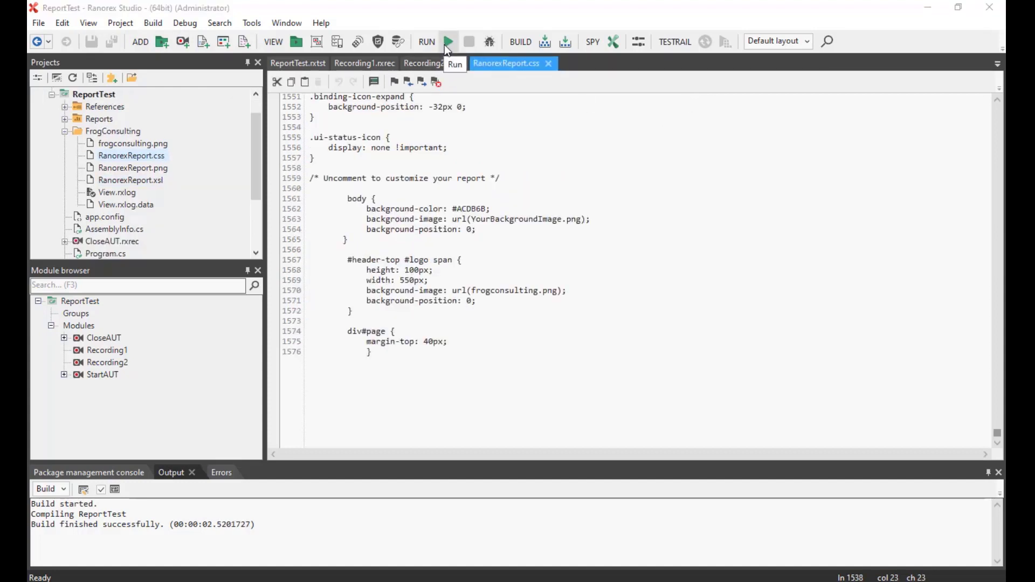
Run the test suite and look over the header, background and logo of the new report.
left_click(448, 43)
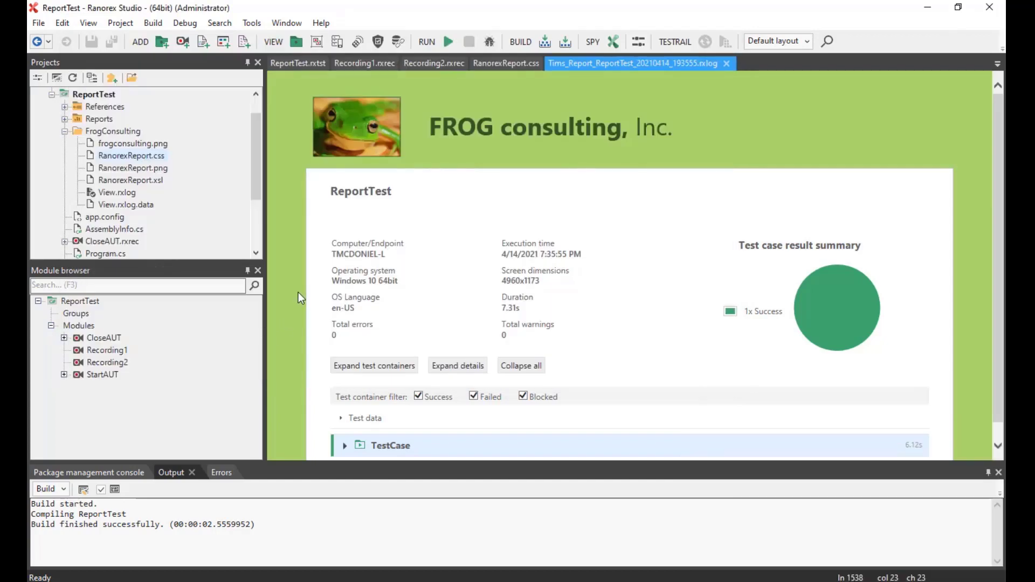
scroll(344, 233, "down", 1)
scroll(303, 194, "up", 1)
scroll(303, 197, "down", 1)
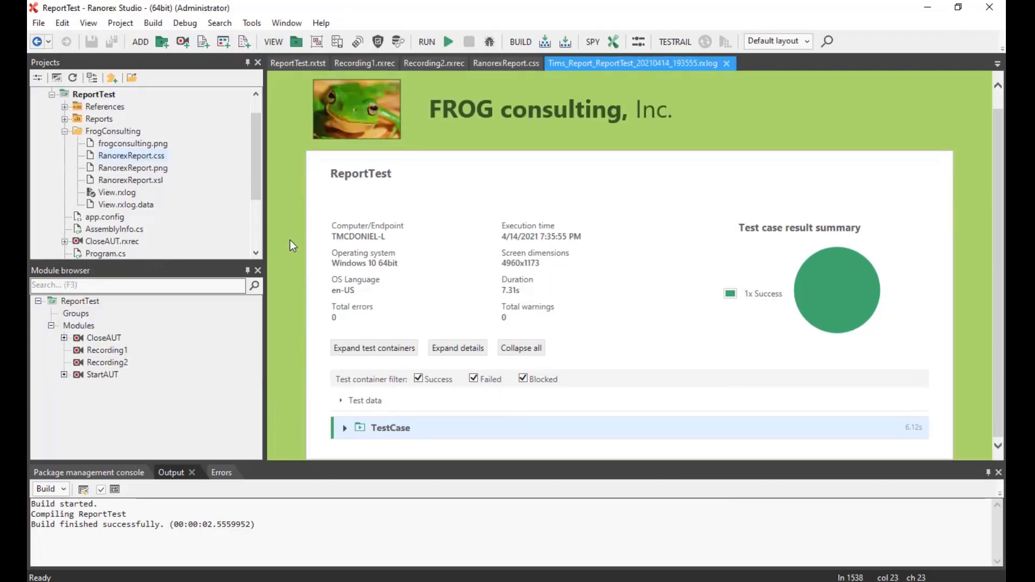
scroll(290, 266, "up", 1)
scroll(290, 266, "down", 1)
scroll(290, 266, "up", 1)
scroll(290, 267, "down", 1)
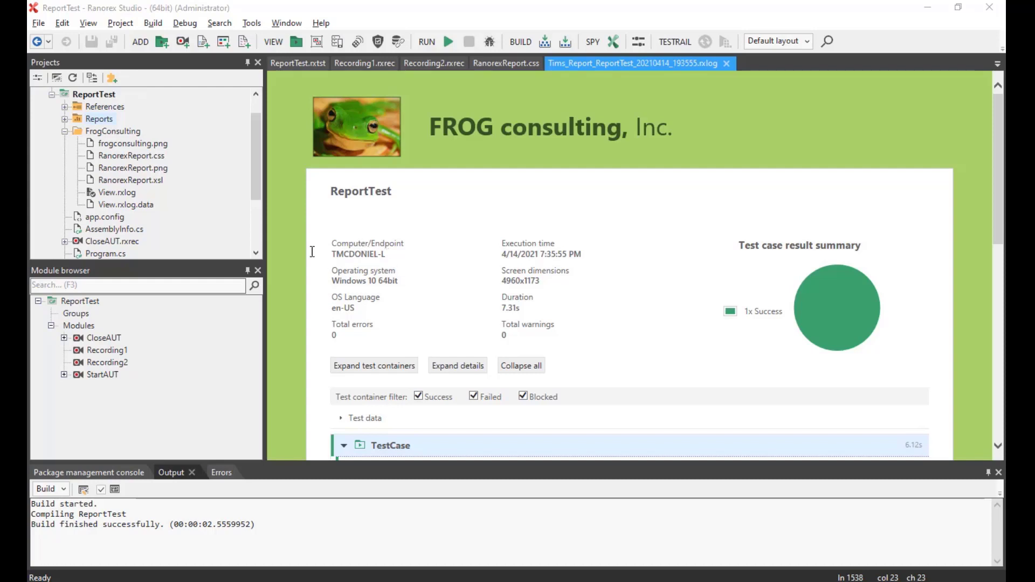
Open the project's Reports folder in File Explorer.
left_click(254, 127)
left_click_drag(253, 126, 254, 111)
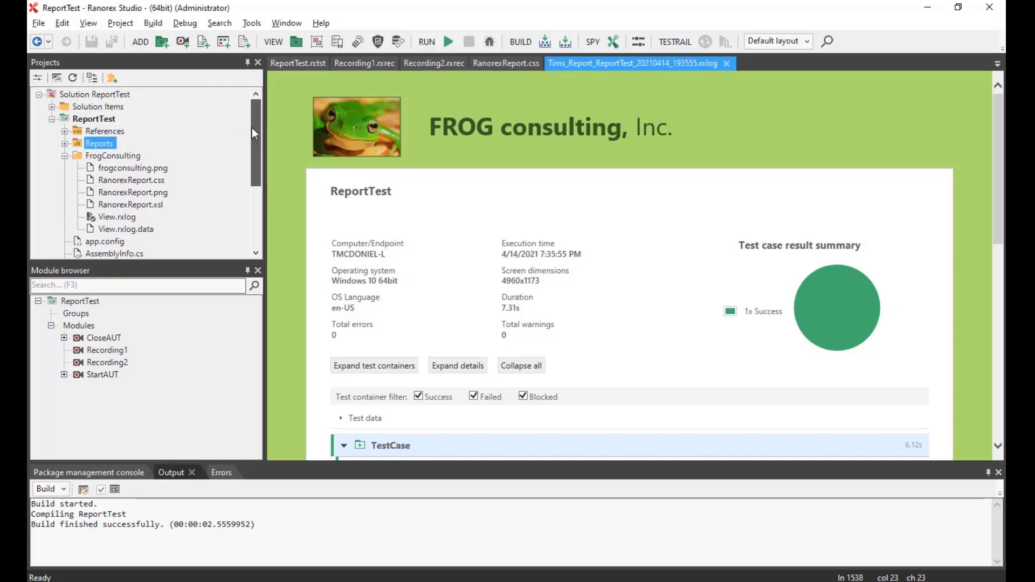
right_click(103, 144)
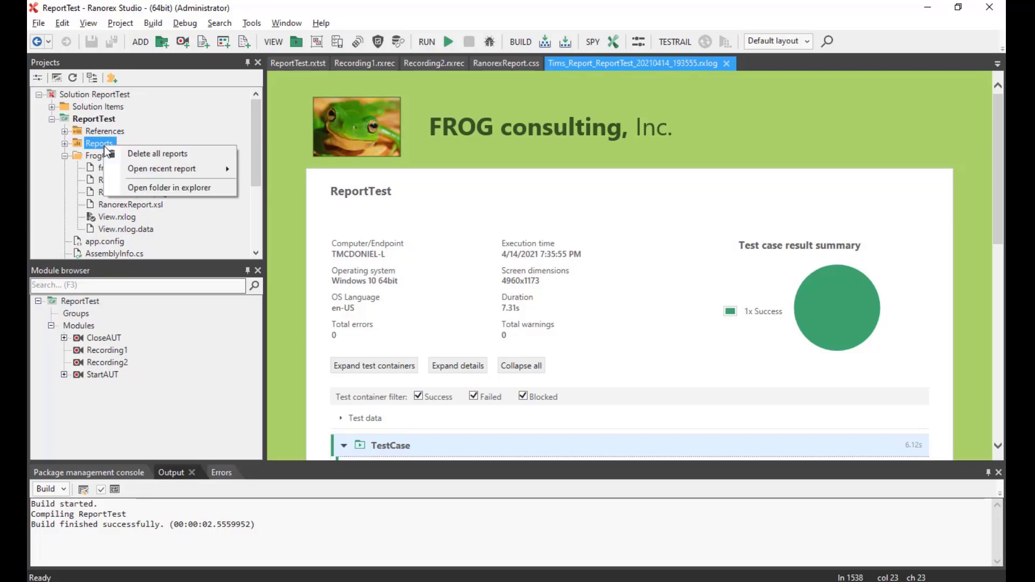
left_click(145, 188)
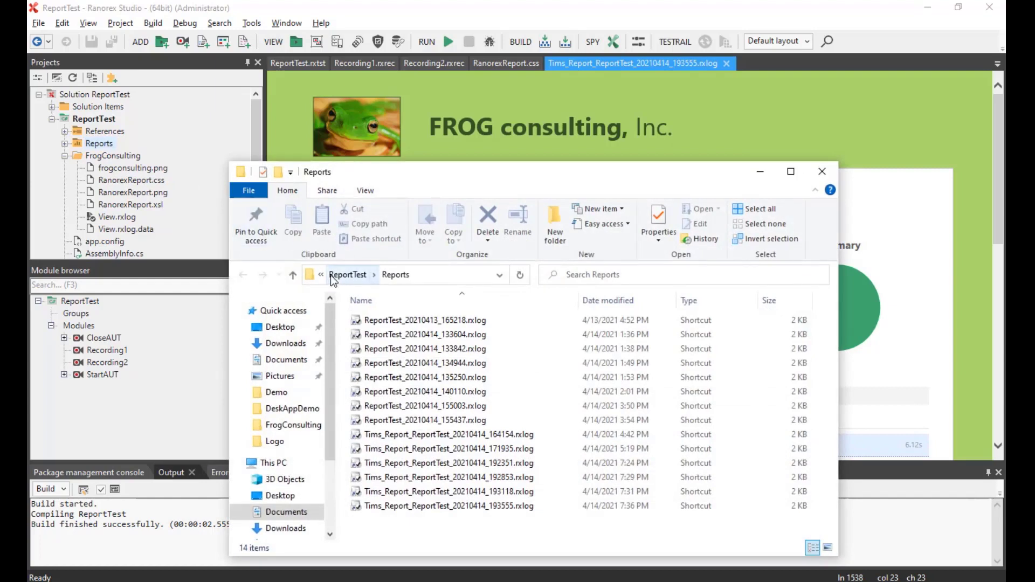
Go to the original location of the ReportTest_20210413_165218.rxlog shortcut and open its matching .rxlog.data file in Notepad++ to examine the report attributes.
right_click(385, 320)
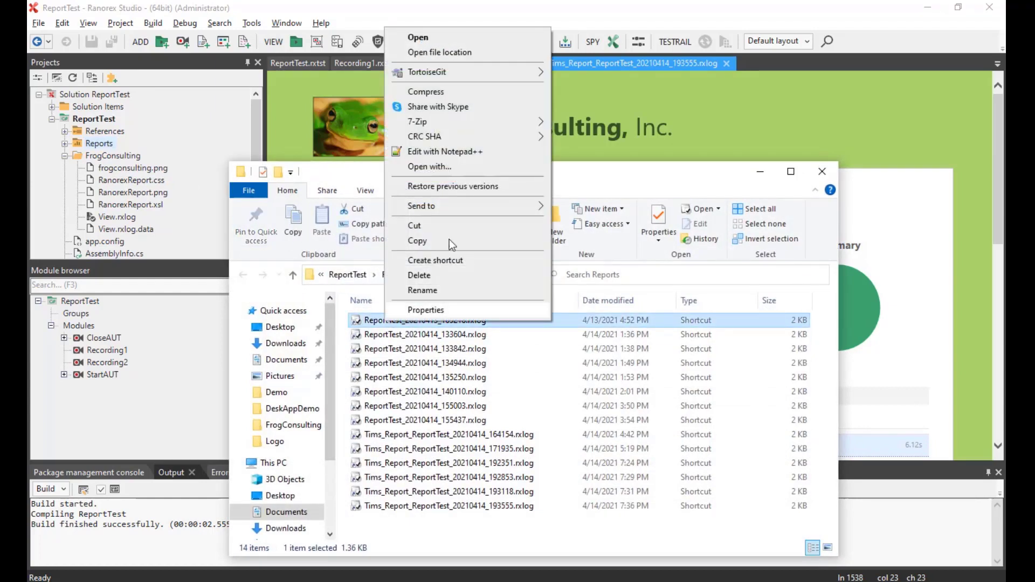
left_click(492, 51)
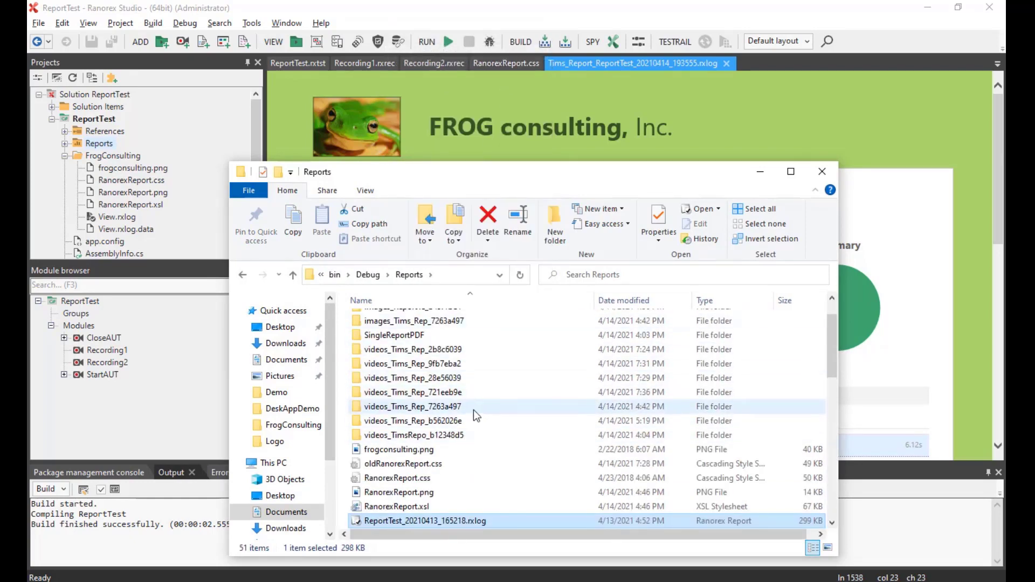
scroll(475, 405, "down", 1)
scroll(507, 384, "down", 1)
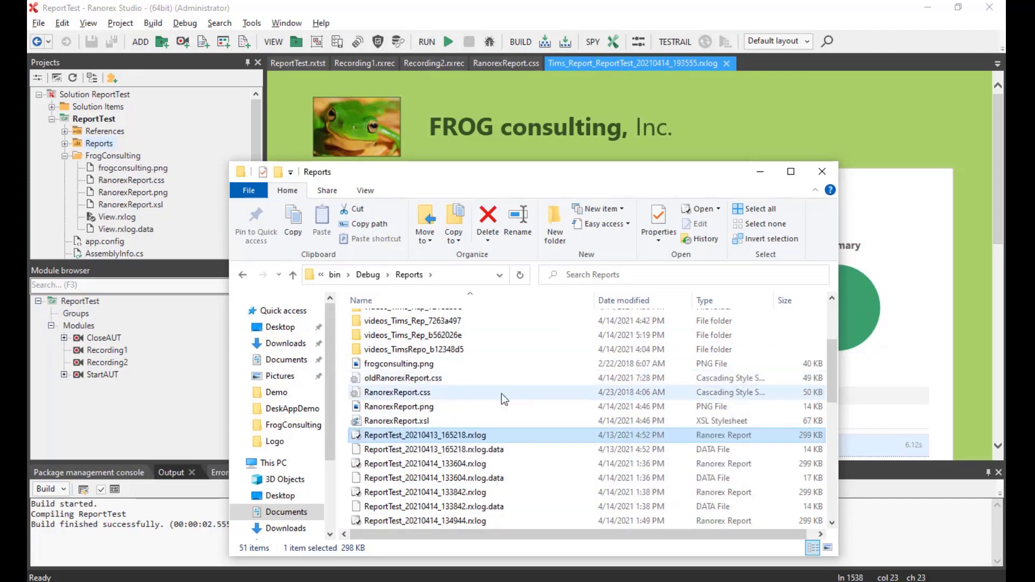
left_click(452, 452)
right_click(451, 451)
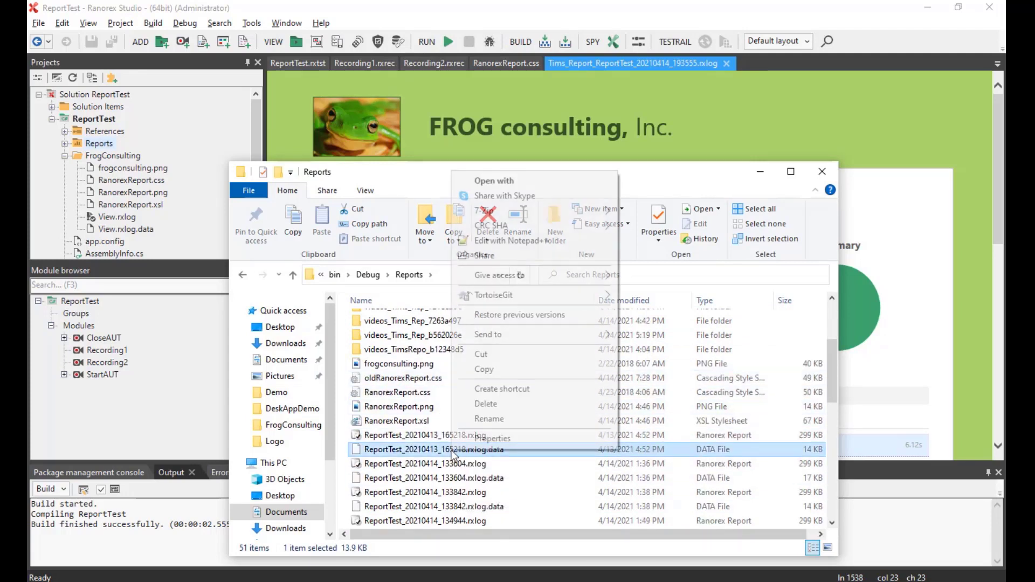
left_click(491, 243)
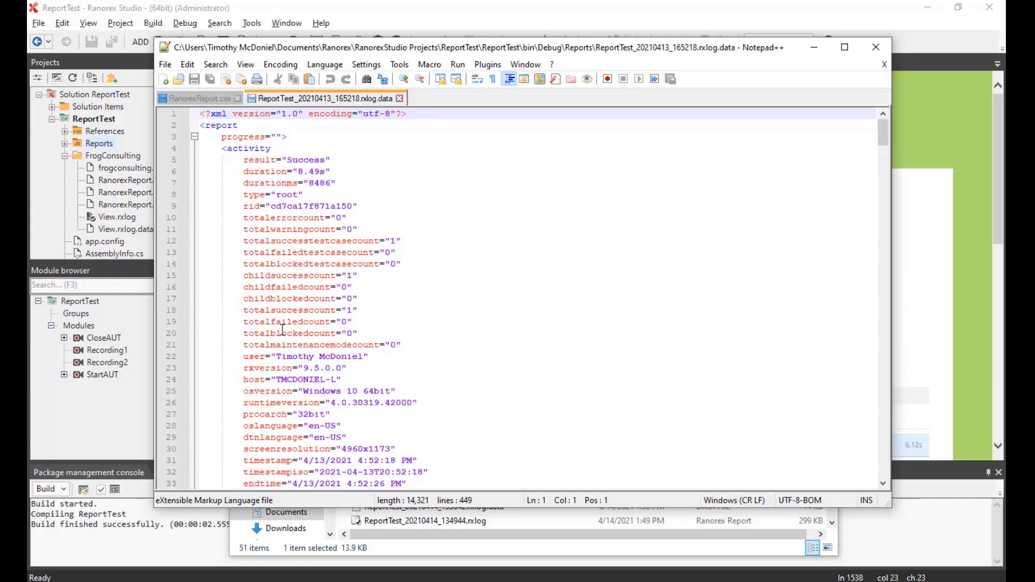
Back in Ranorex Studio, replace the Computer/Endpoint label in the FrogConsulting template's RanorexReport.xsl with FrogConsulting.
left_click(364, 19)
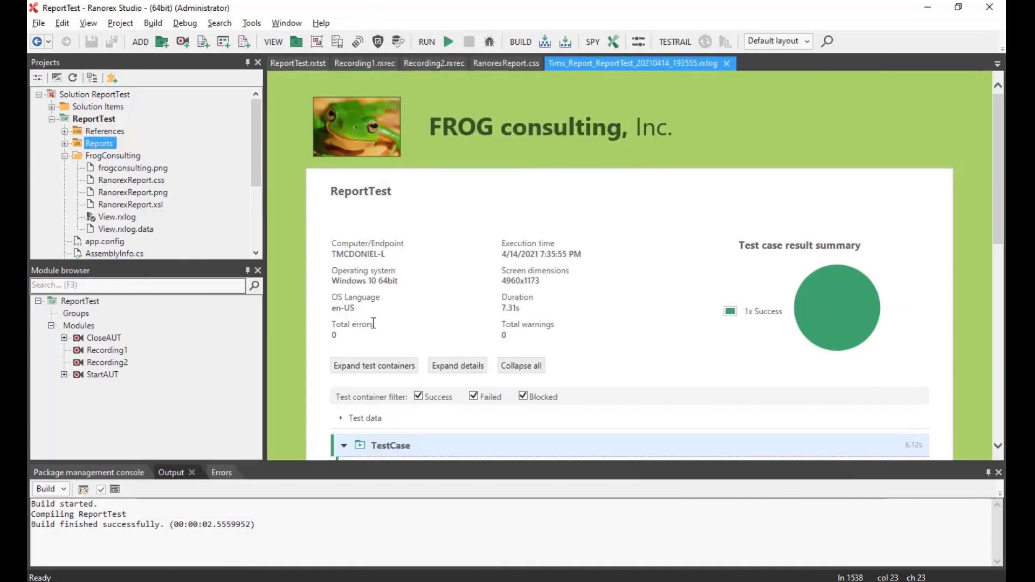
double_click(154, 204)
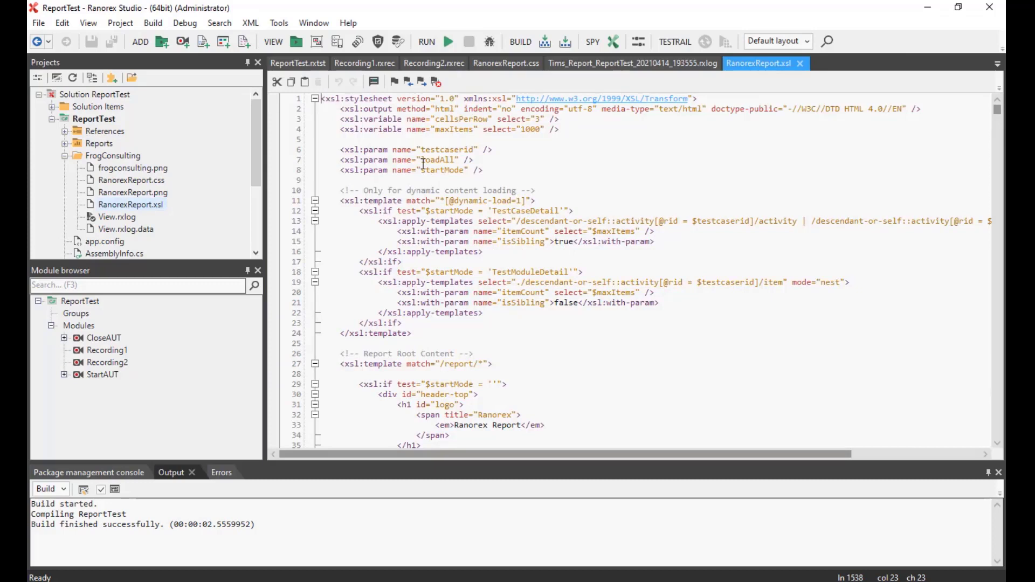
key("ctrl+f")
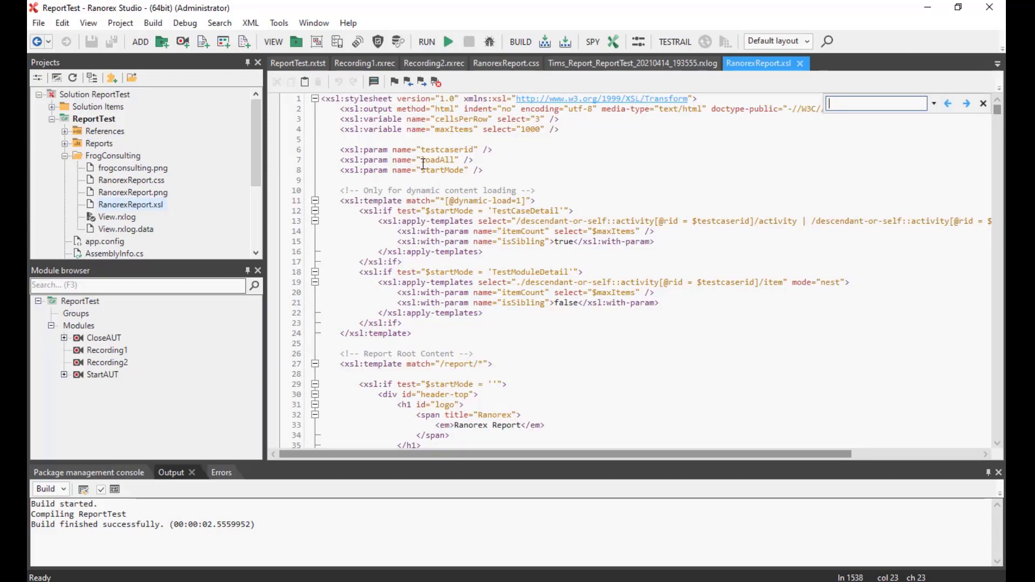
type("endpo")
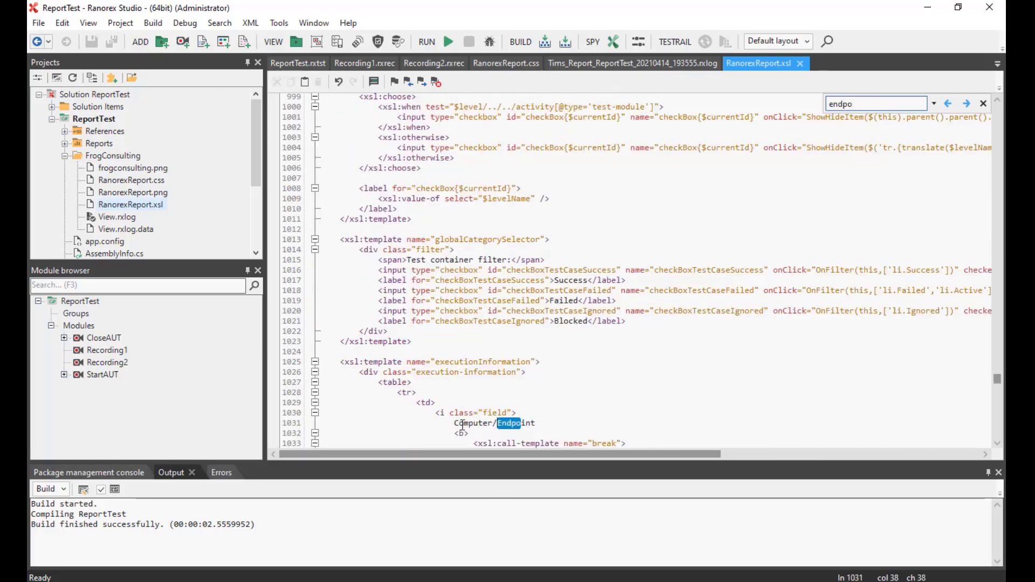
left_click_drag(452, 426, 535, 426)
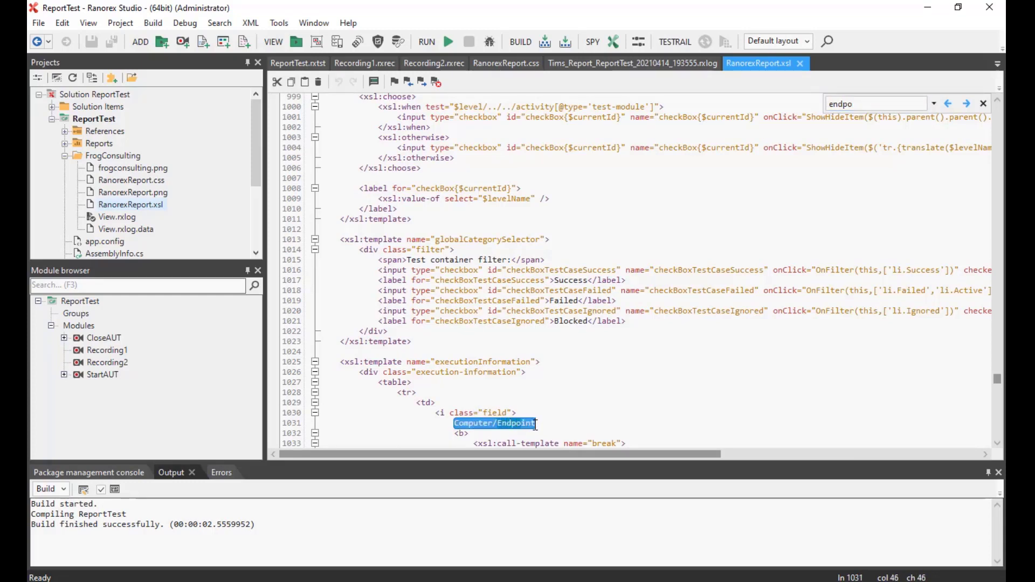
left_click_drag(536, 425, 535, 425)
type("FrogCo")
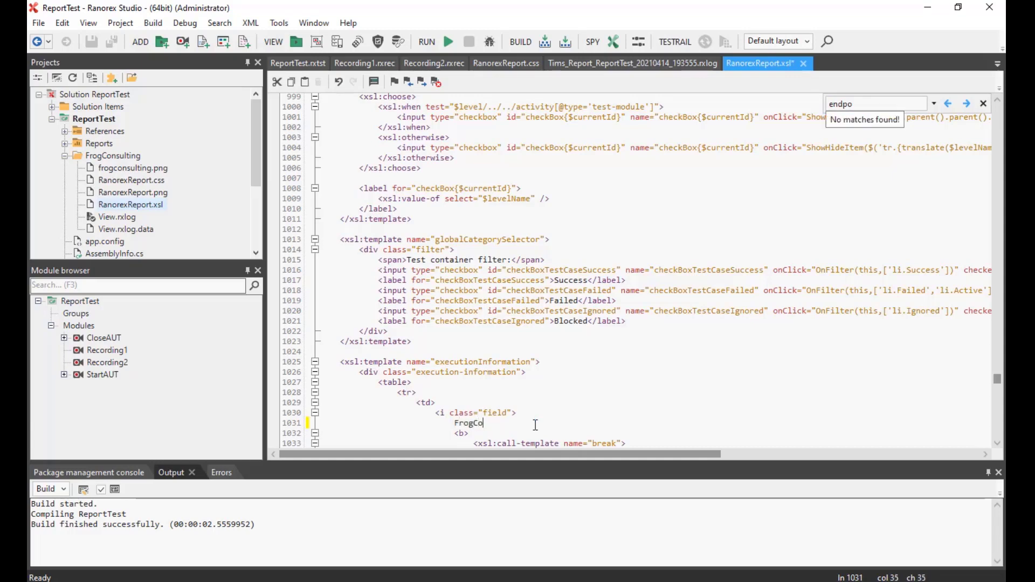
type("nsulting")
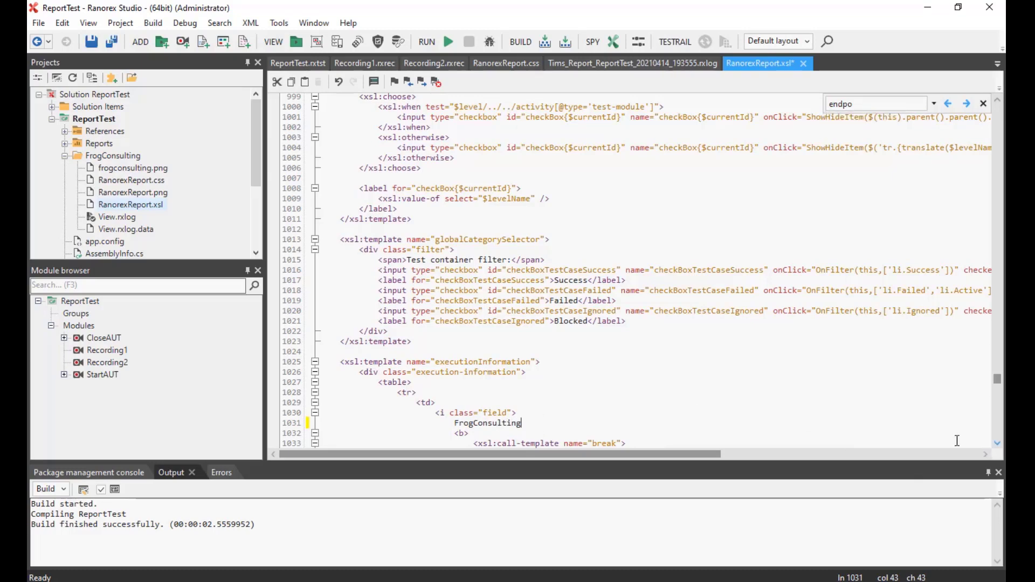
scroll(710, 283, "down", 1)
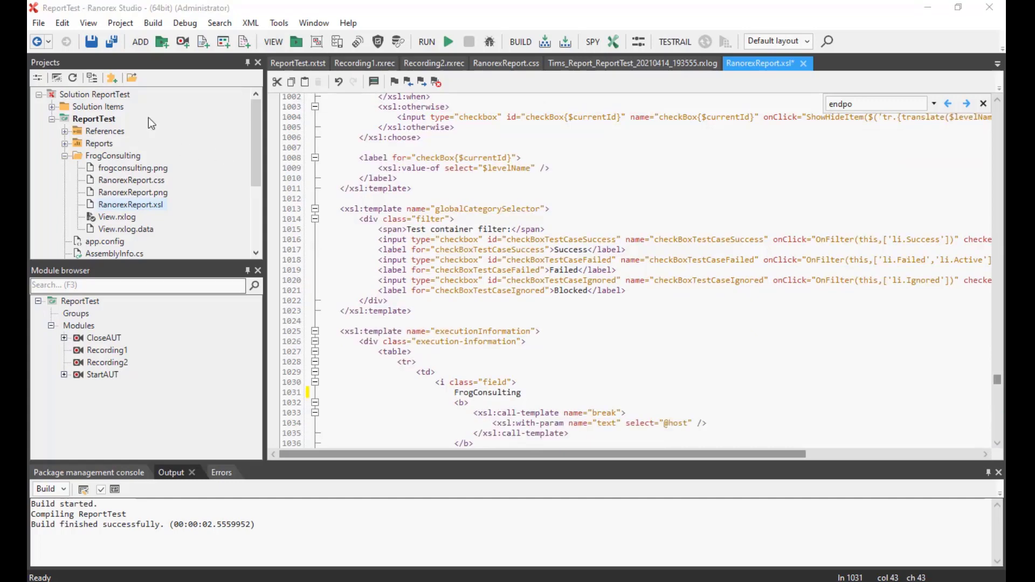
scroll(675, 384, "down", 1)
scroll(654, 369, "down", 3)
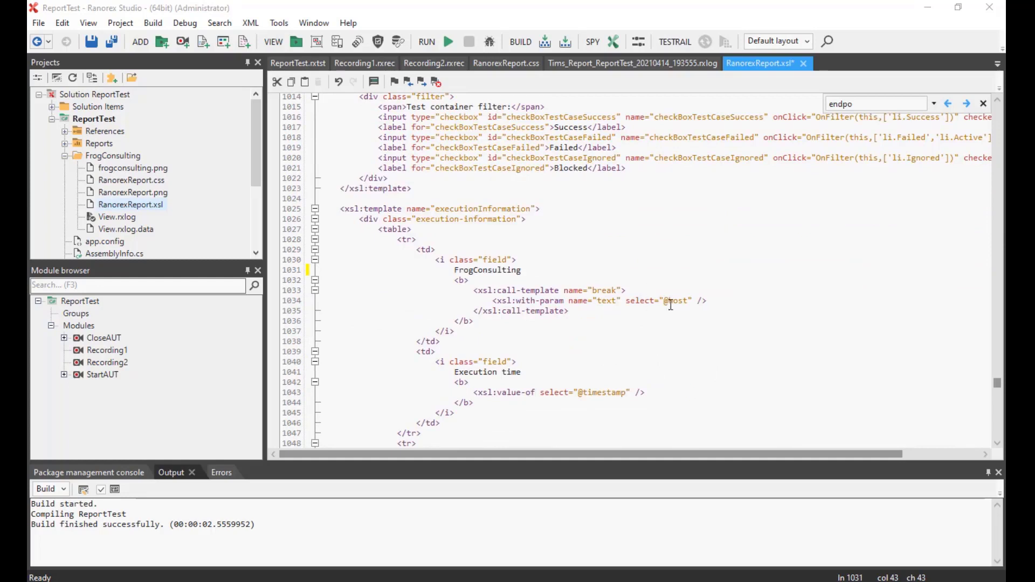
left_click_drag(665, 300, 689, 301)
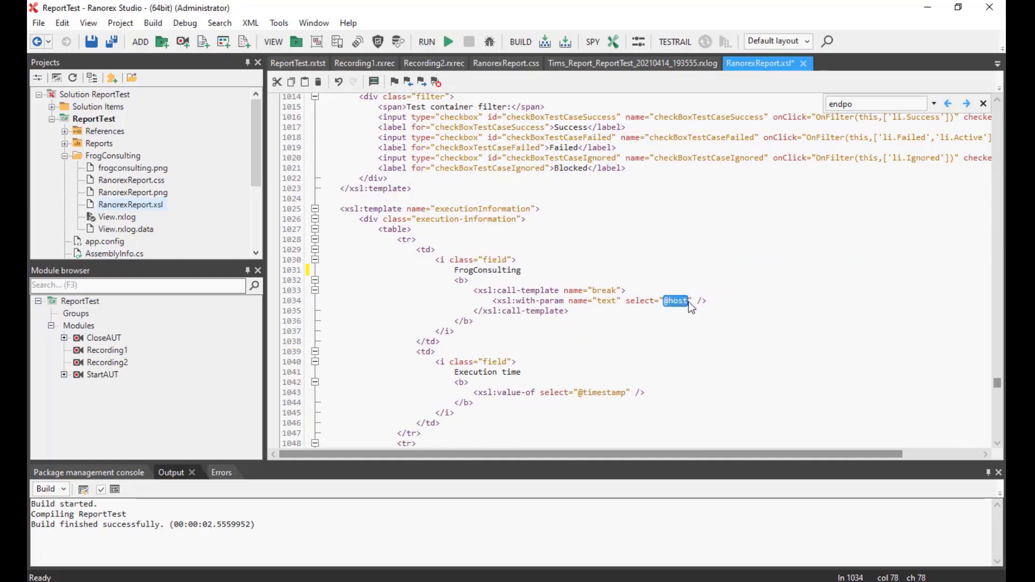
type("@user")
left_click(102, 42)
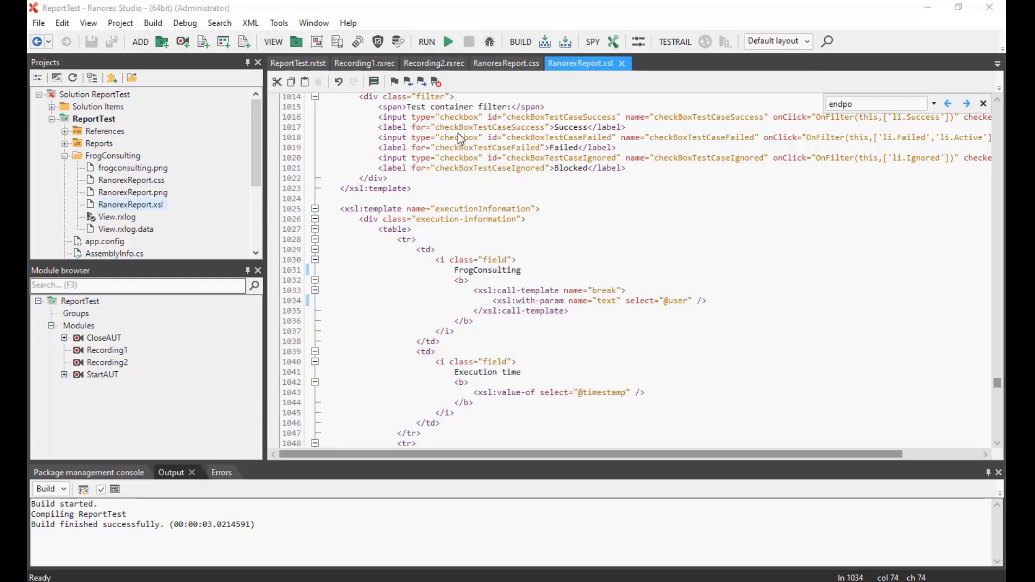
Run the test suite and look over the new report's execution information and Recording1 log entries.
left_click(447, 46)
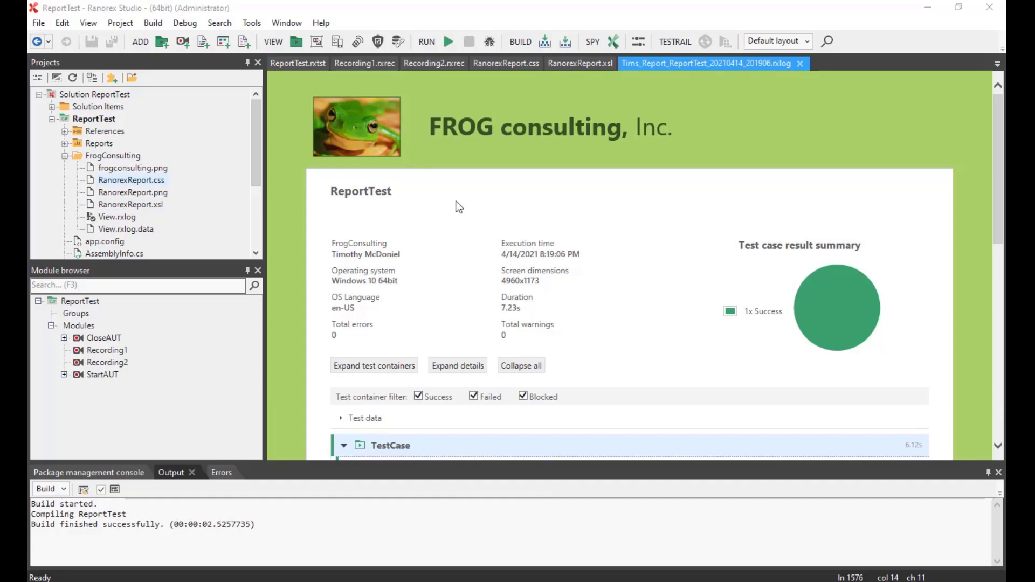
scroll(470, 224, "down", 3)
left_click(470, 226)
scroll(472, 231, "down", 6)
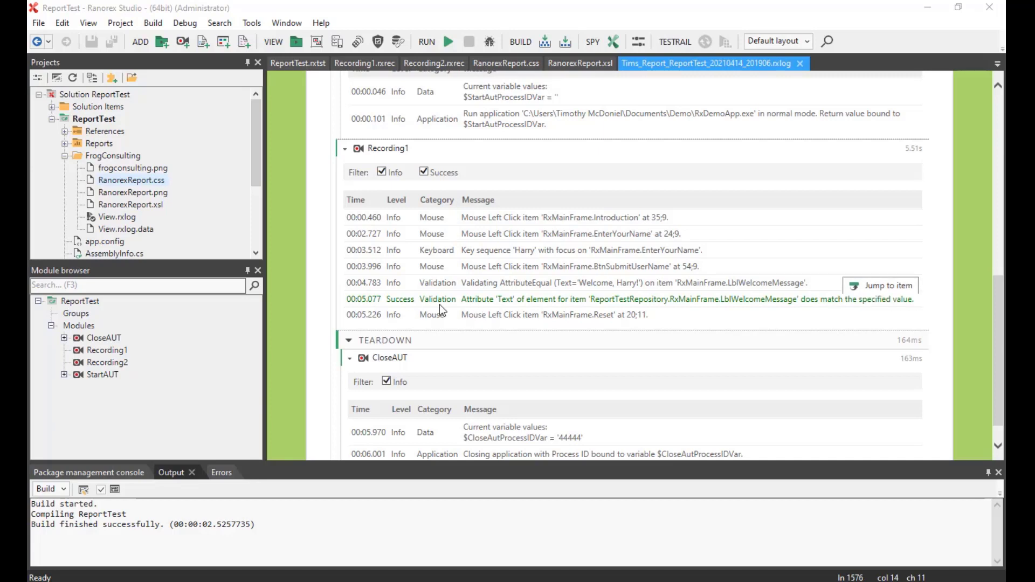
Open the template's RanorexReport.css and search back for tr.success to locate the rule that sets the success row color.
double_click(137, 181)
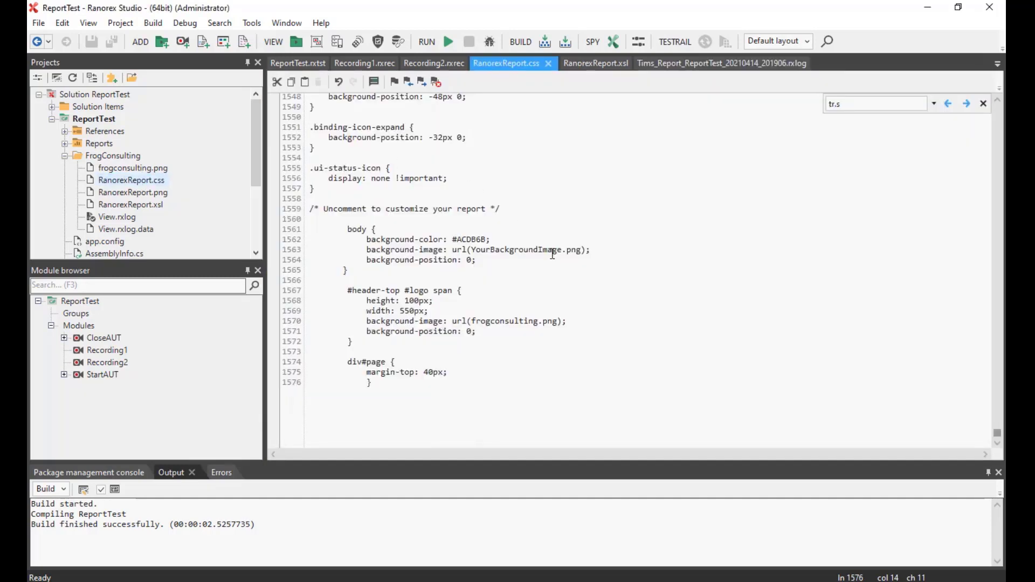
left_click(859, 102)
left_click_drag(858, 102, 791, 156)
type("tr.")
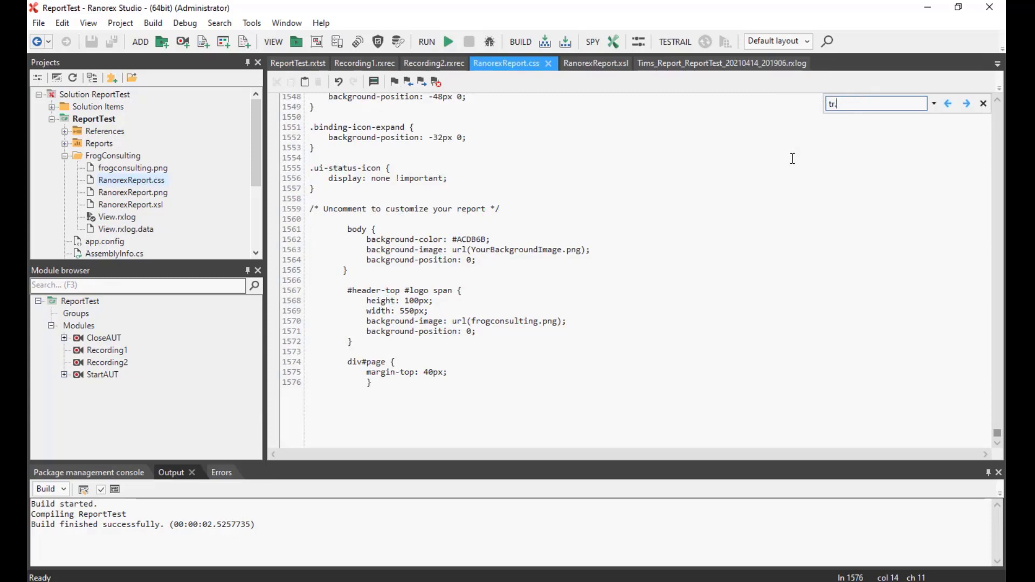
type("success")
left_click(948, 103)
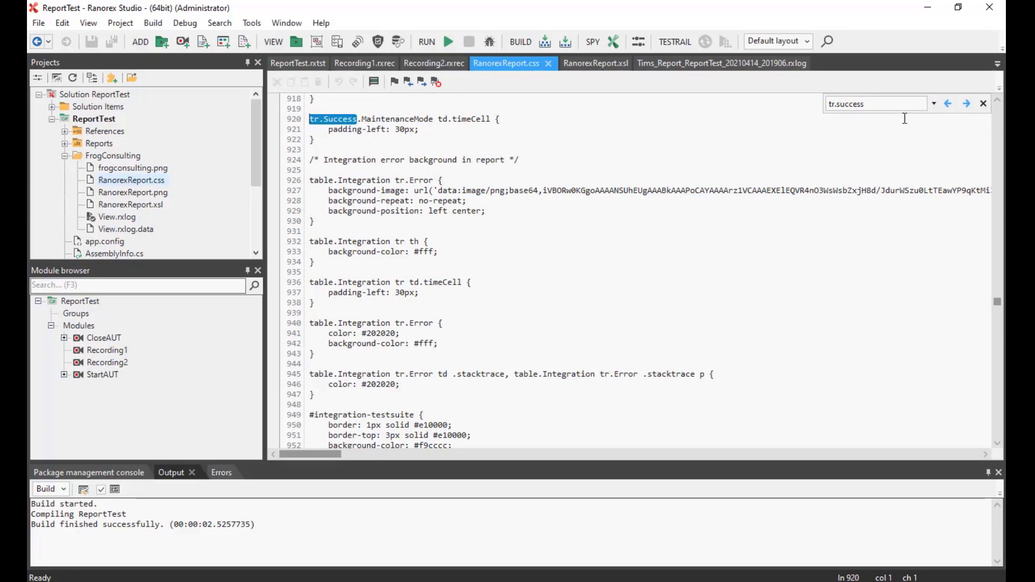
left_click(948, 104)
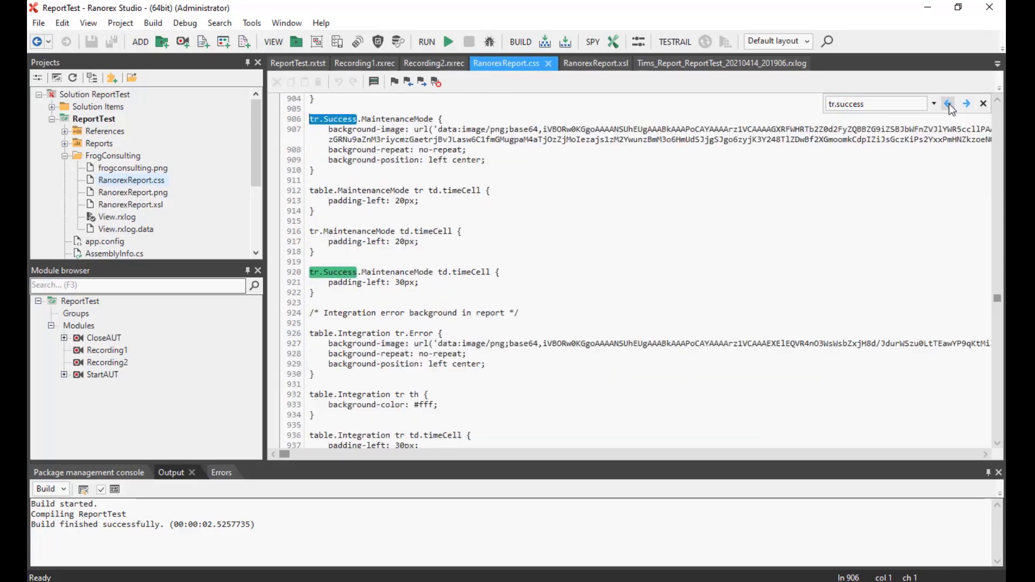
left_click(949, 104)
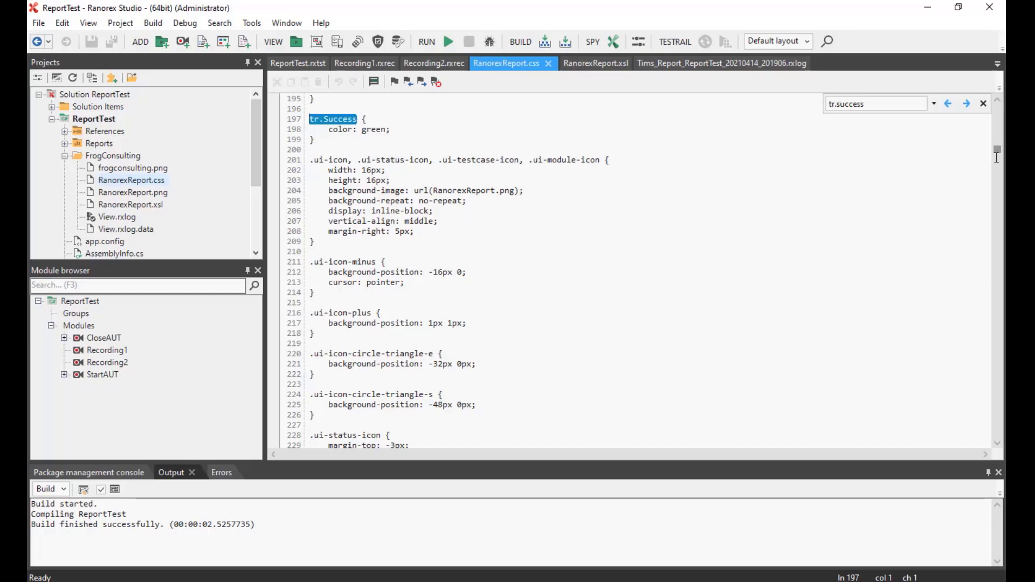
Start a tr.Success rule at the end of RanorexReport.css, below the div#page rule, with color: blue.
left_click_drag(997, 151, 956, 445)
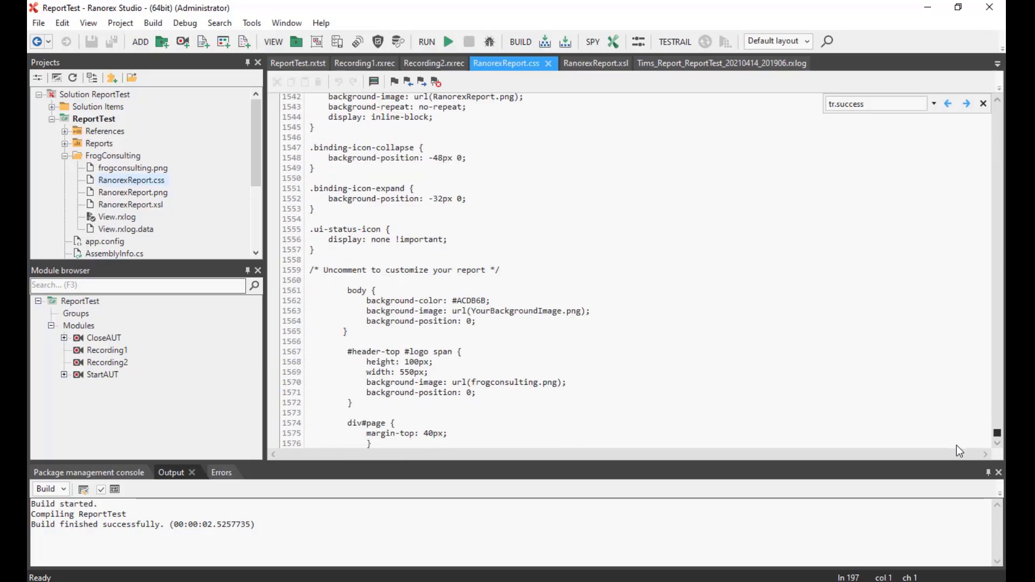
left_click(408, 441)
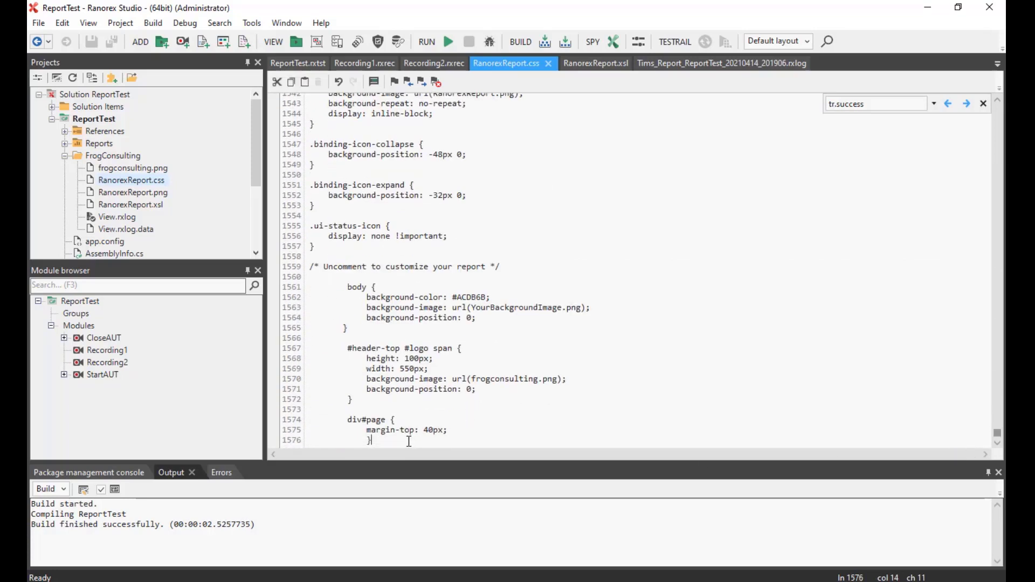
key("Return")
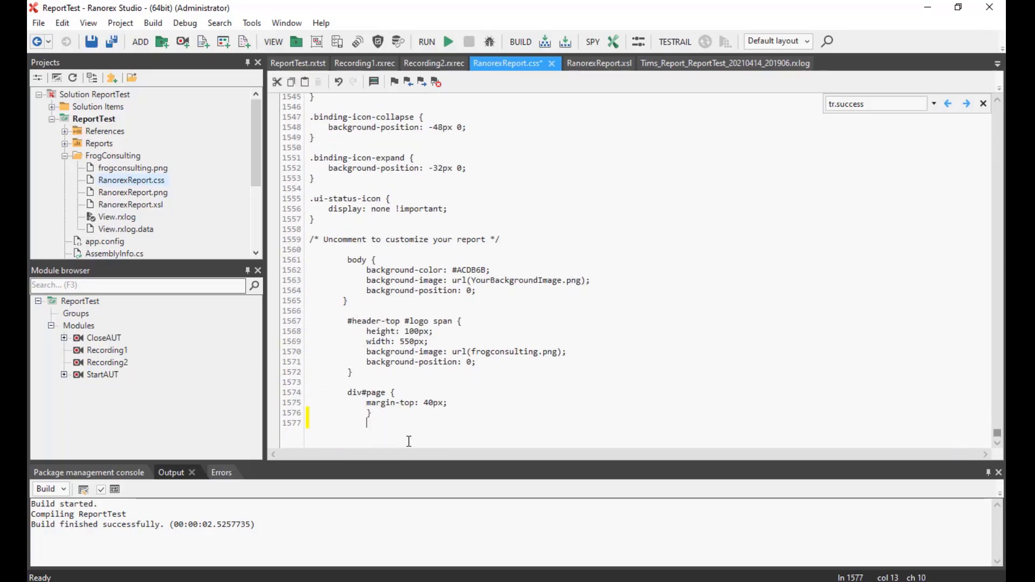
key("BackSpace")
type("tr.Success")
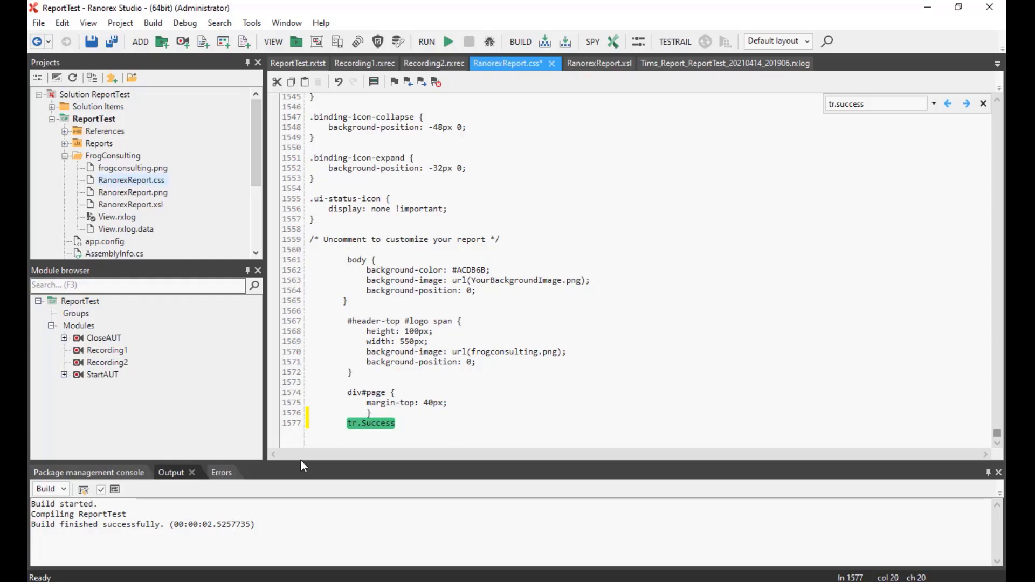
type(" {")
key("Return")
key("Tab")
type("co")
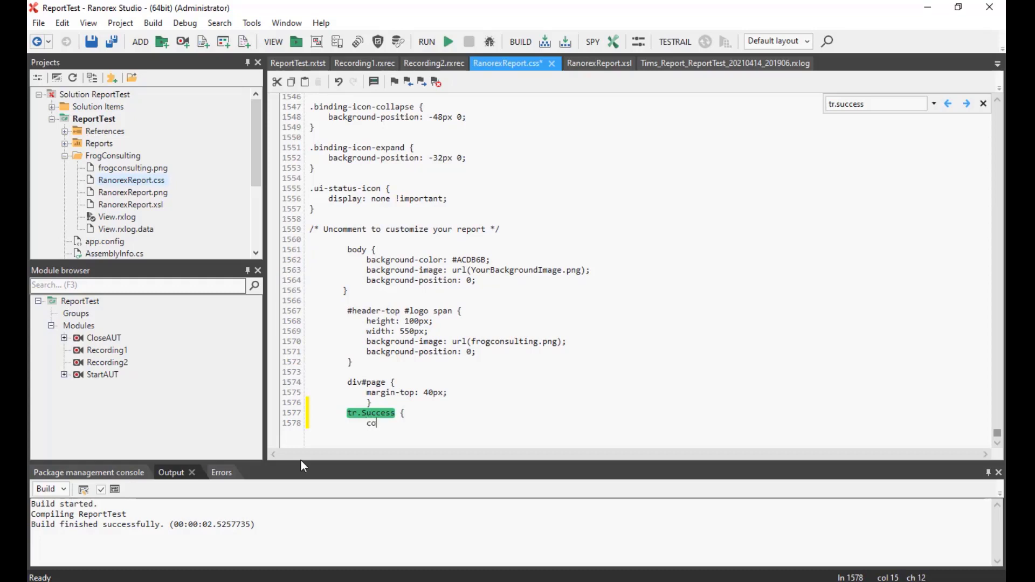
type("lor: blue;")
Add font-weight: bold to the new tr.Success rule and close it with a brace.
key("Return")
type("fon")
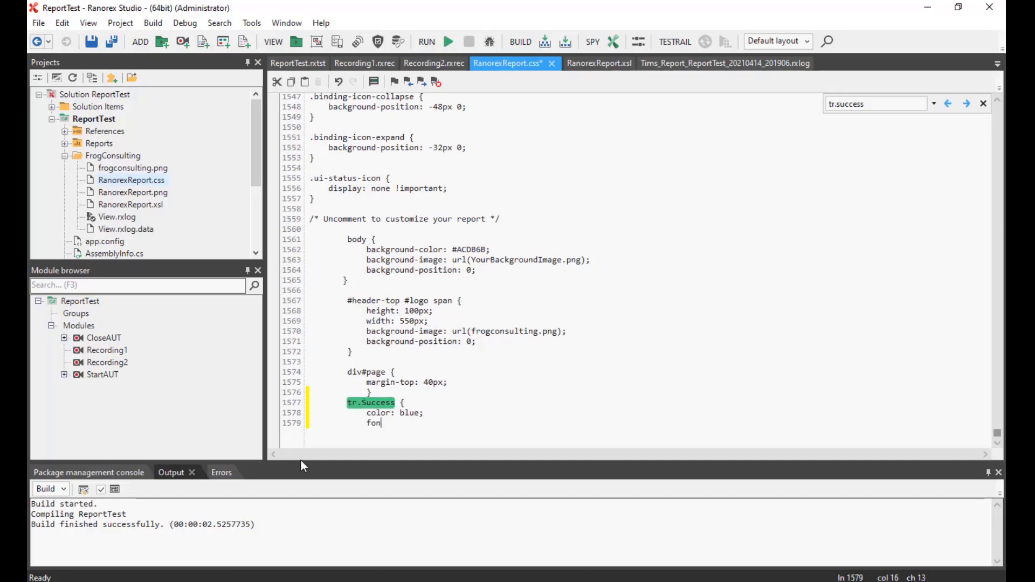
type("t-weight: bold;")
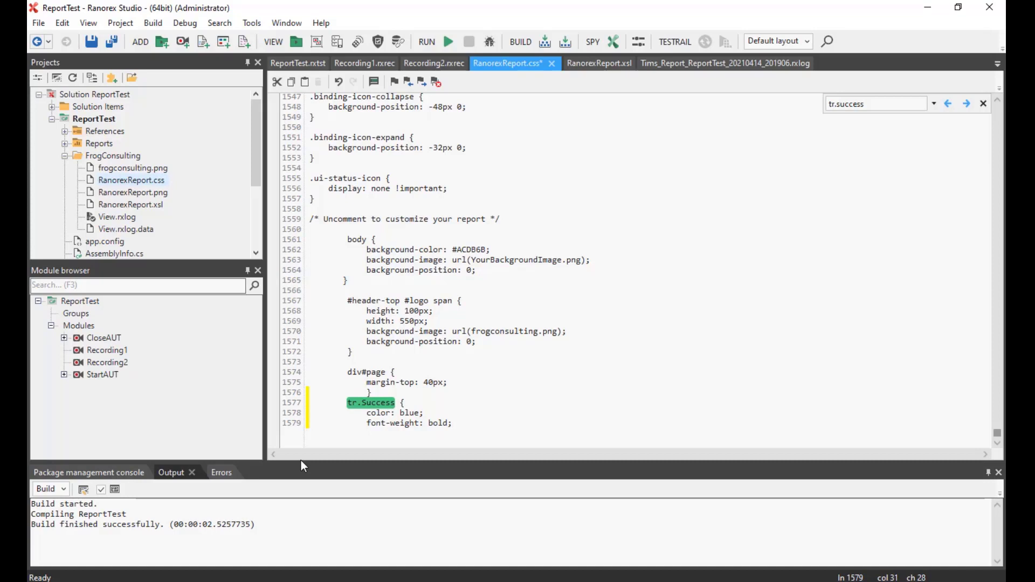
key("Return")
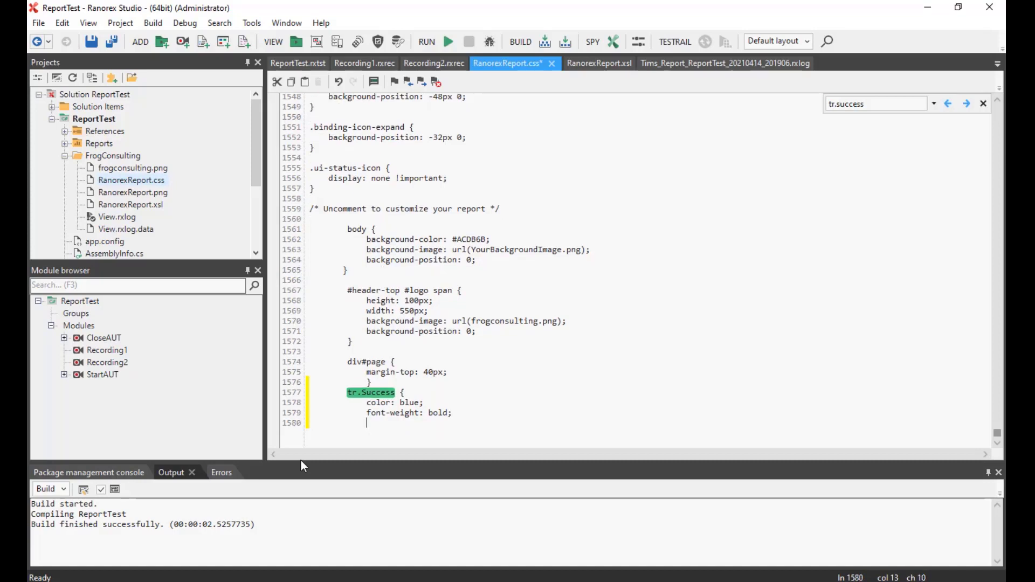
type("}")
Run the test suite, expand the details of the new report, and check the formatting of Recording1's success message.
left_click(448, 39)
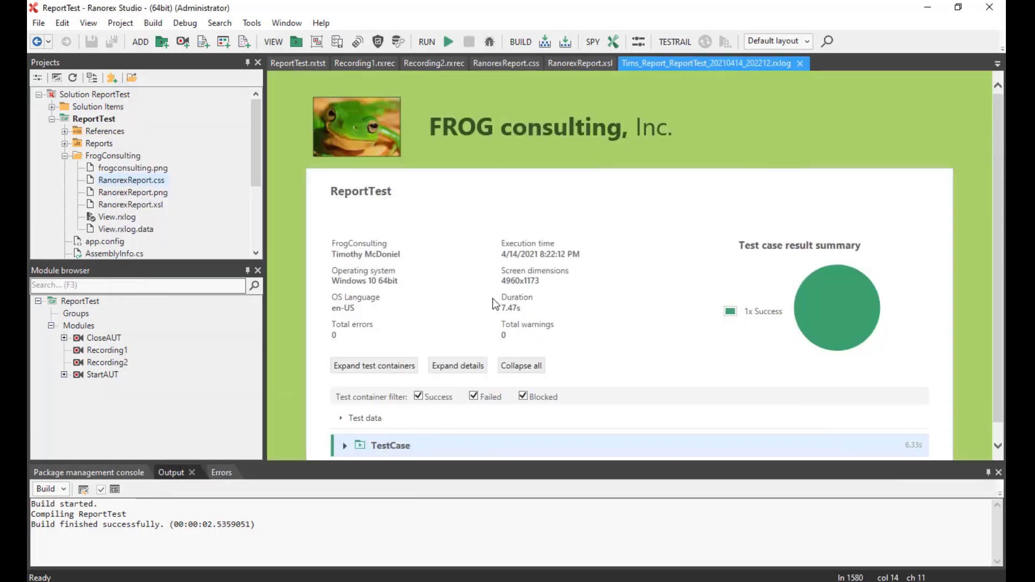
left_click(448, 365)
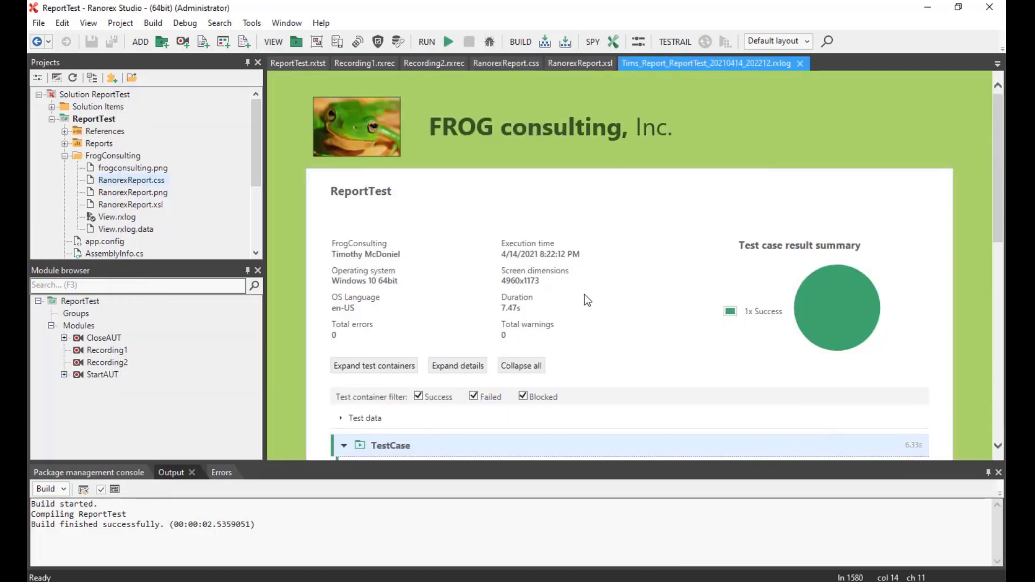
scroll(584, 294, "down", 9)
scroll(573, 265, "down", 1)
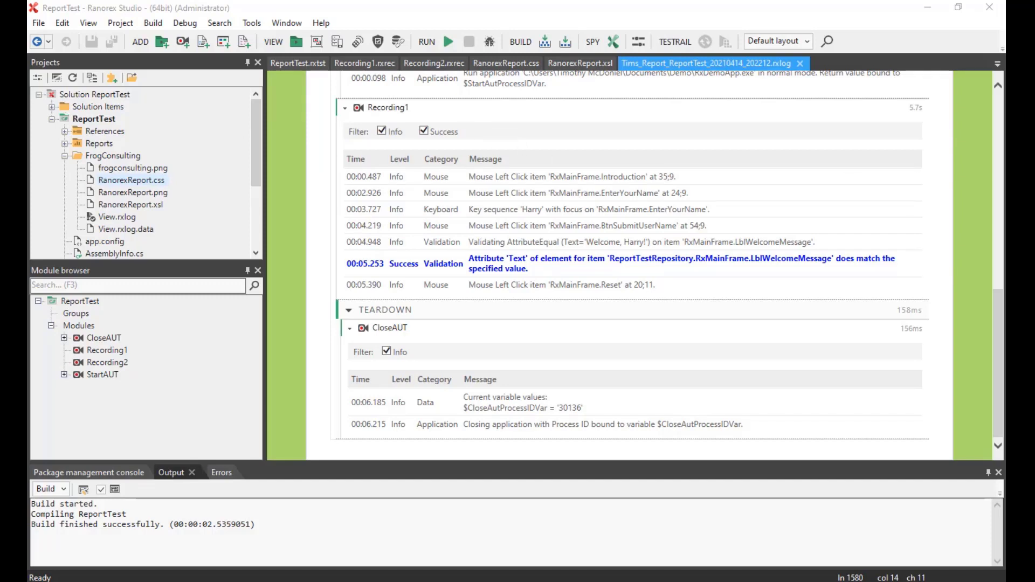
left_click(467, 581)
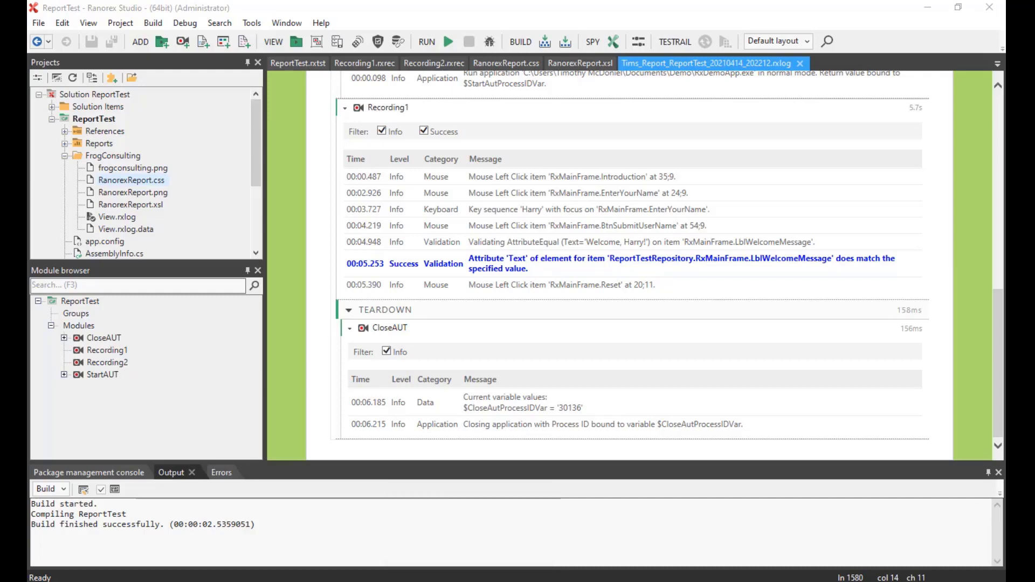